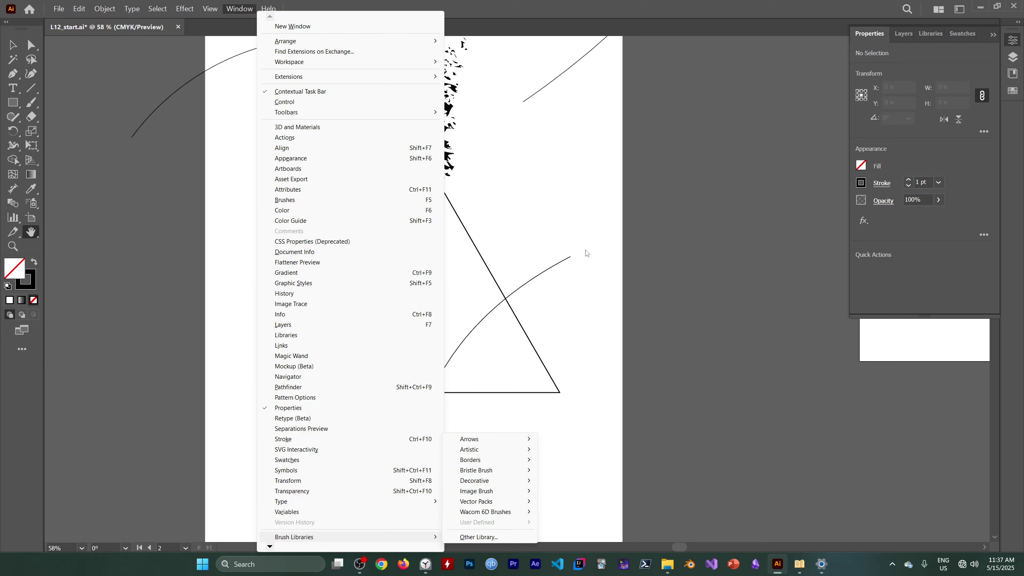
- Select the small flame-shaped ornament group above the leafy branch on the second artboard
{"action": "left_click", "coordinate": [680, 298]}
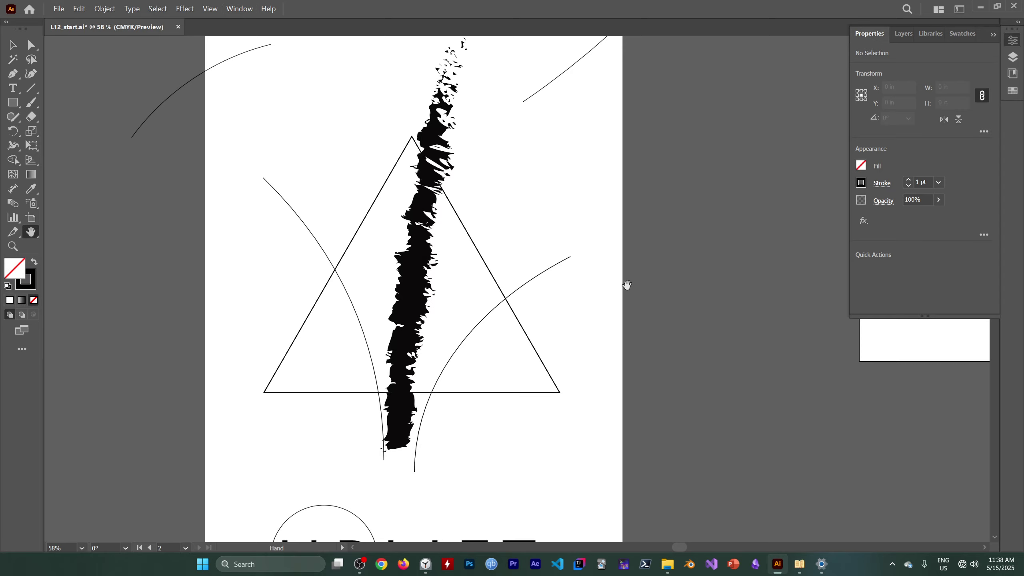
{"action": "mouse_move", "coordinate": [626, 286]}
{"action": "left_mouse_down"}
{"action": "mouse_move", "coordinate": [293, 295]}
{"action": "mouse_move", "coordinate": [133, 354]}
{"action": "left_mouse_up"}
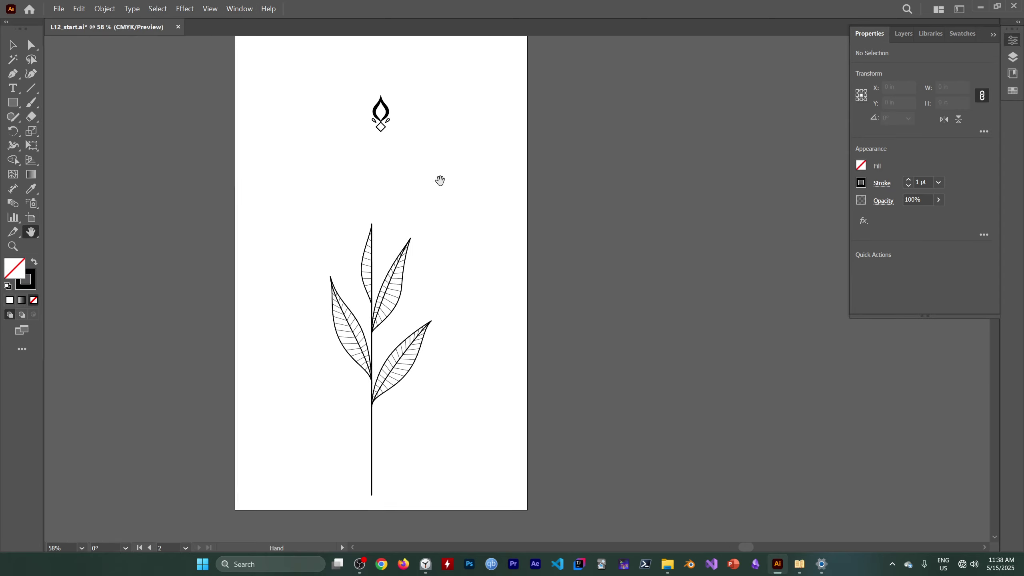
{"action": "left_click_drag", "start_coordinate": [446, 190], "coordinate": [412, 215]}
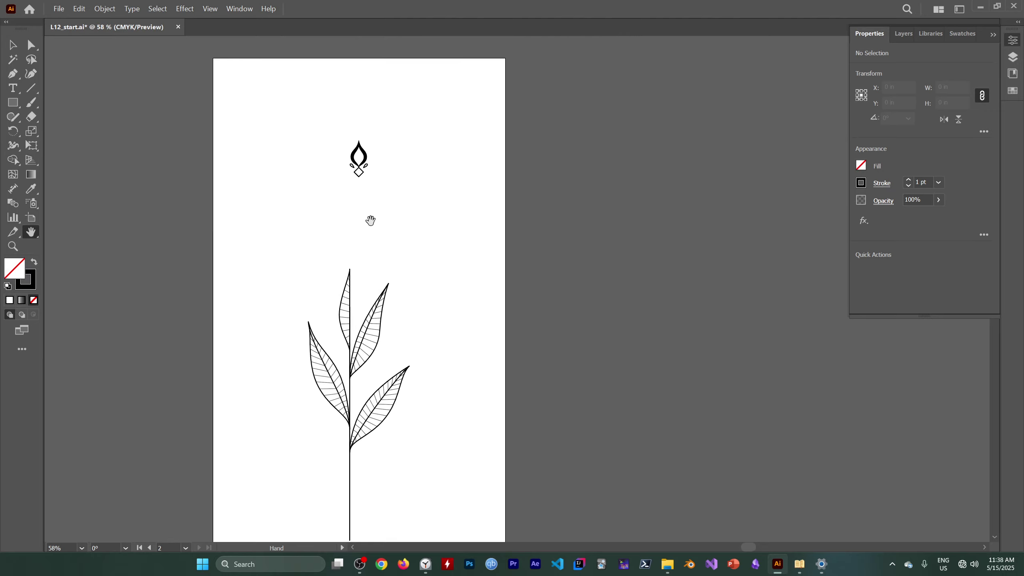
{"action": "left_click_drag", "start_coordinate": [362, 230], "coordinate": [403, 236]}
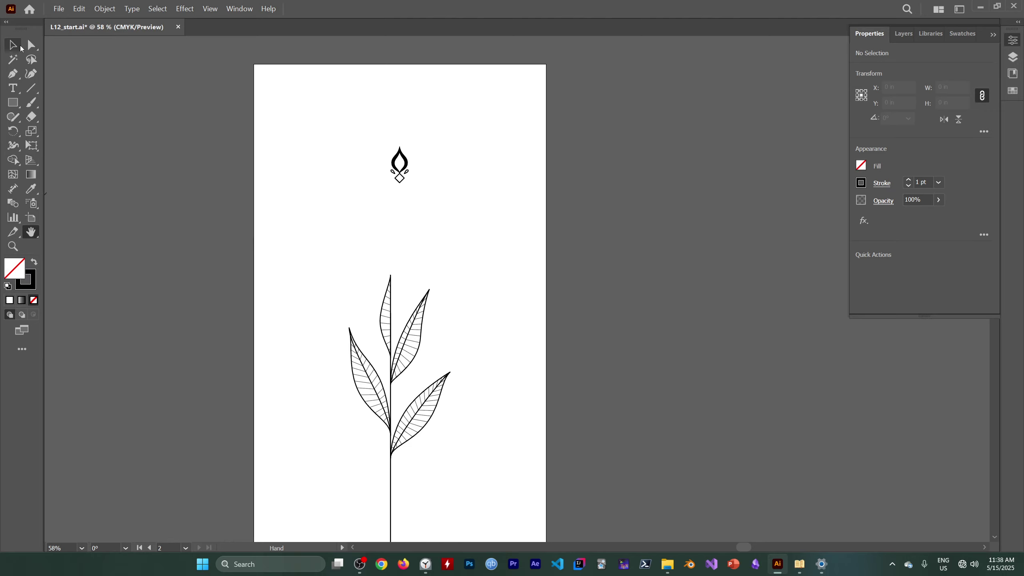
{"action": "left_click", "coordinate": [14, 48]}
{"action": "left_click", "coordinate": [407, 171]}
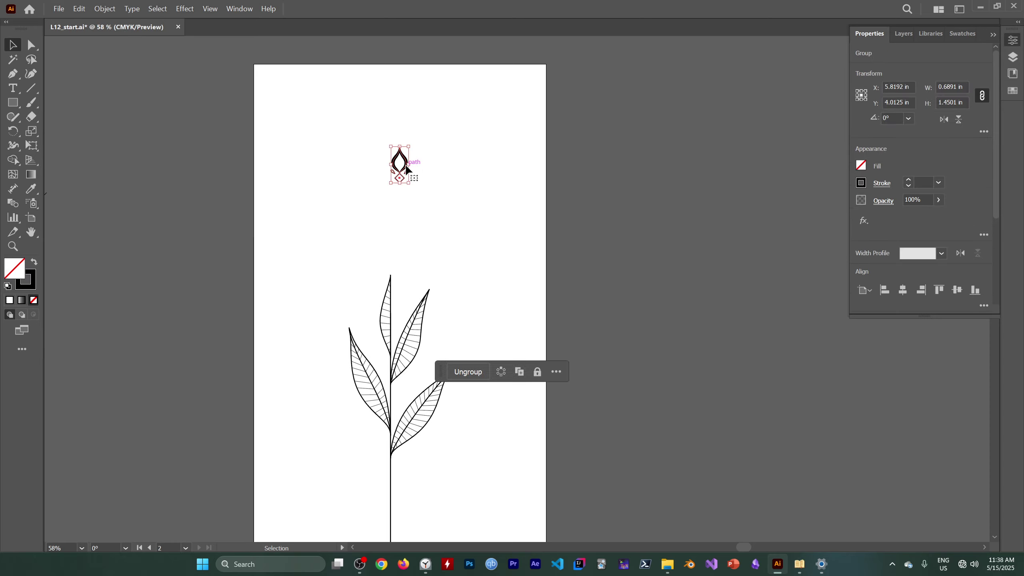
{"action": "left_click", "coordinate": [239, 9]}
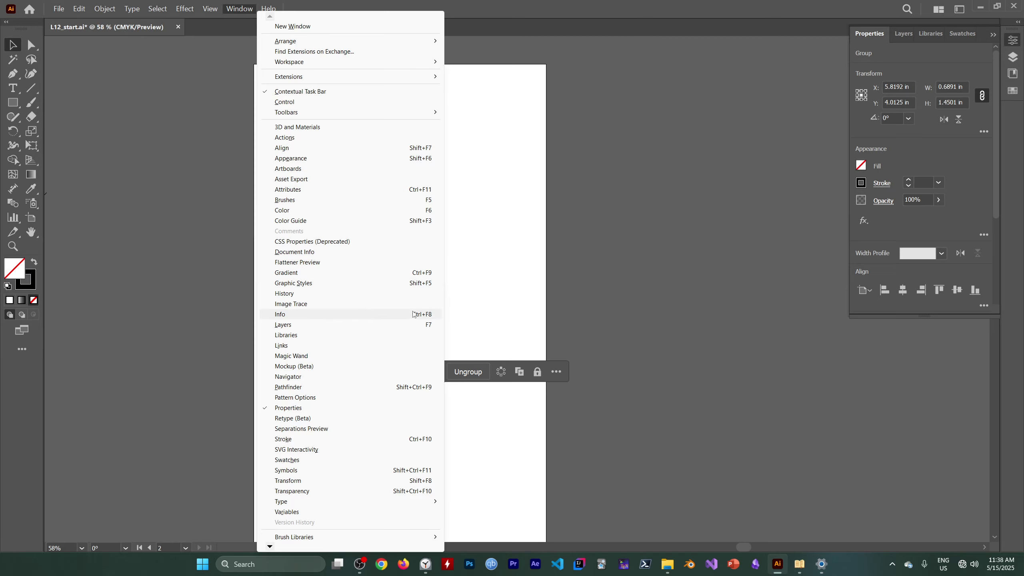
{"action": "left_click", "coordinate": [624, 283]}
{"action": "left_click", "coordinate": [396, 172]}
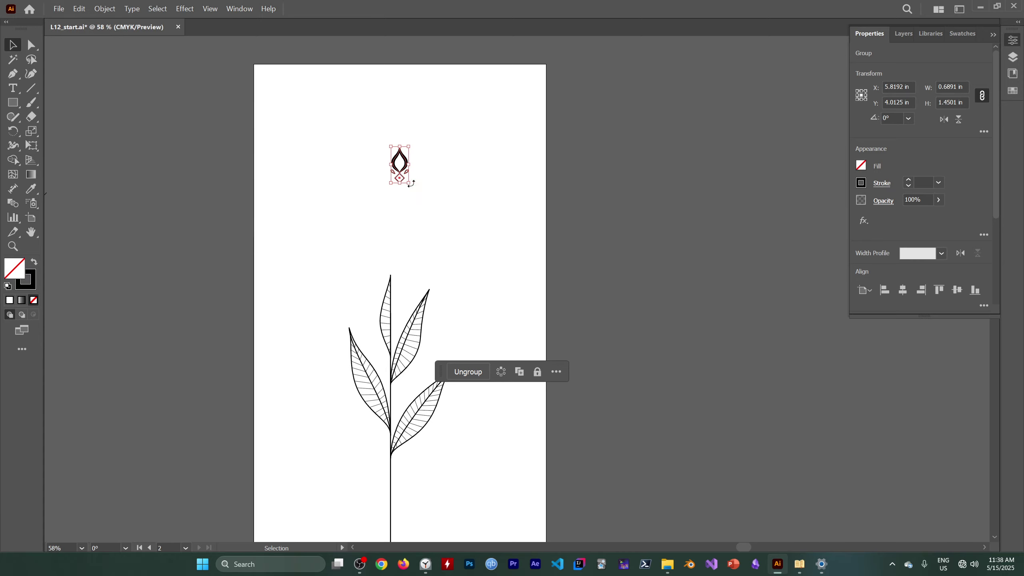
{"action": "left_click", "coordinate": [447, 190]}
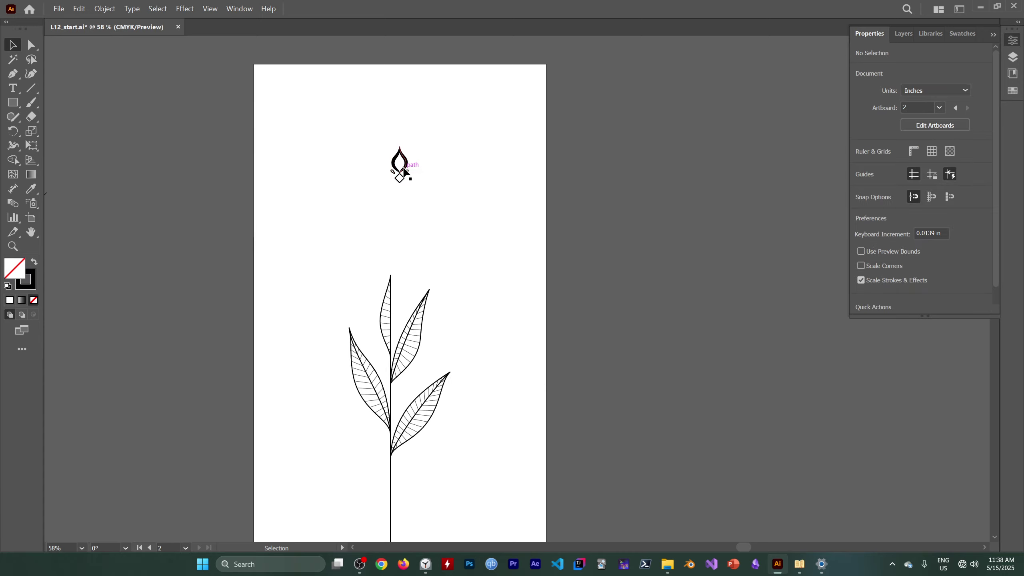
{"action": "left_click", "coordinate": [405, 172]}
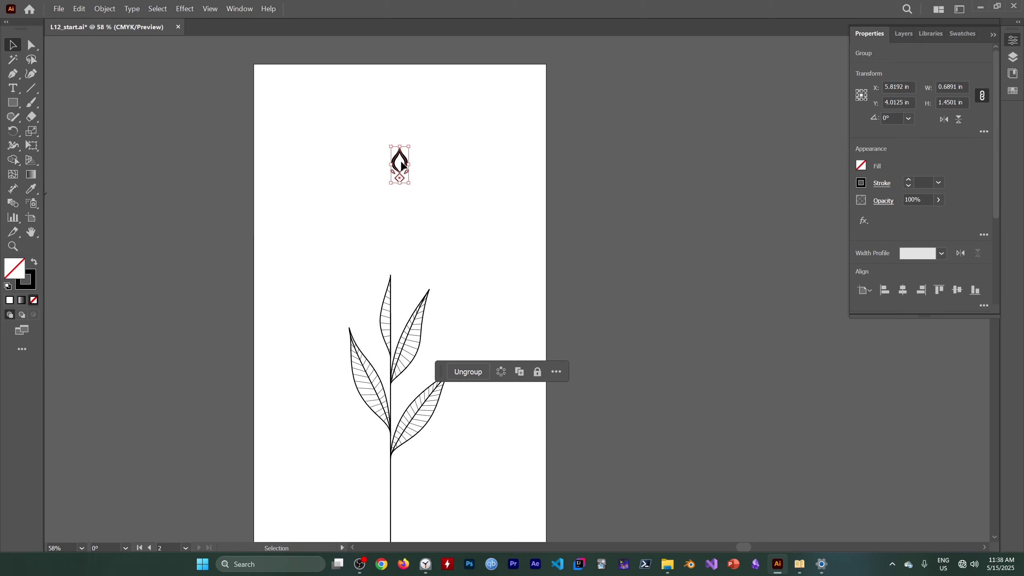
- Show the document's brushes and start a new Pattern Brush from the selected ornament
{"action": "left_click", "coordinate": [238, 9]}
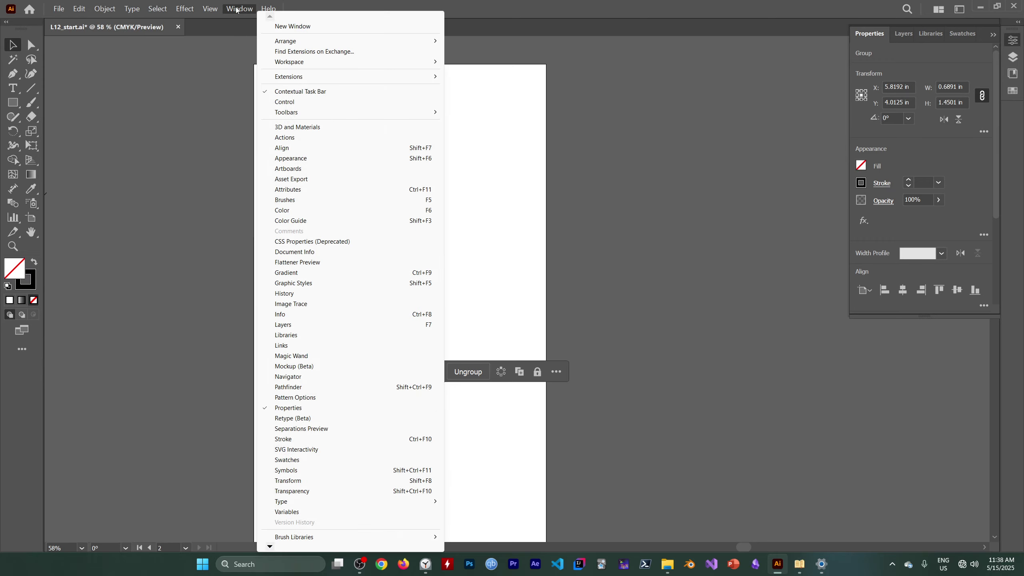
{"action": "left_click", "coordinate": [291, 201]}
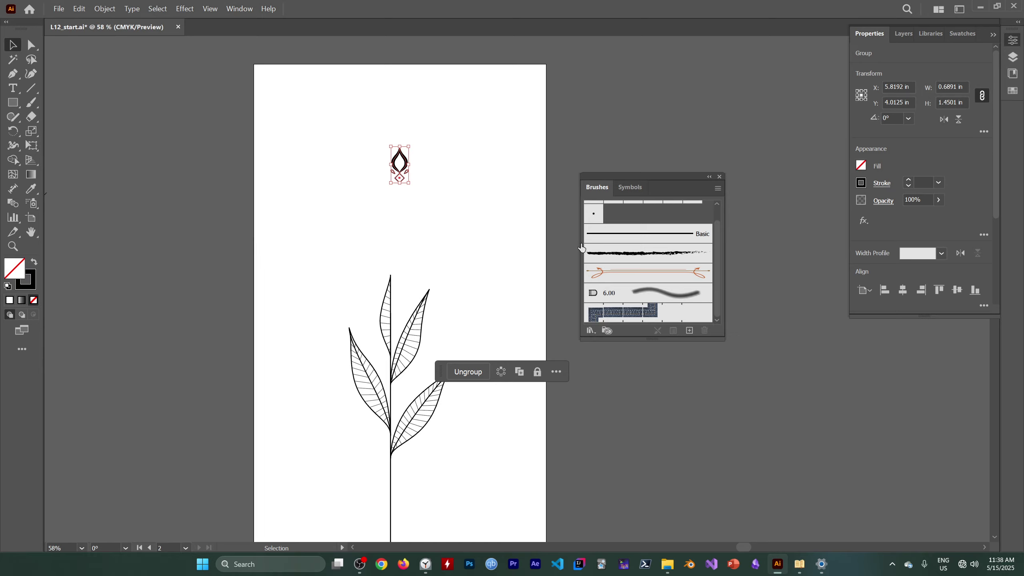
{"action": "left_click", "coordinate": [689, 330]}
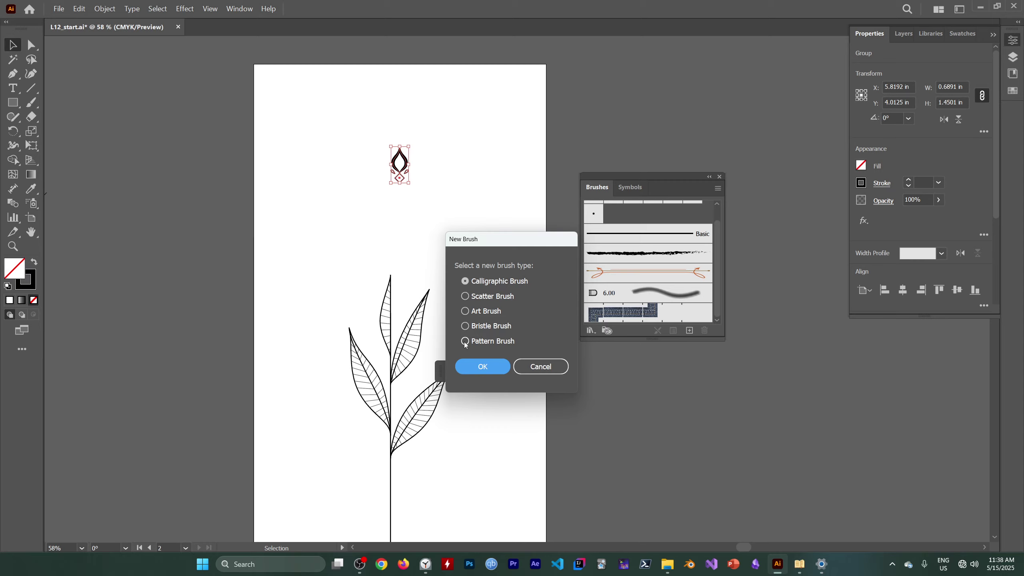
{"action": "left_click", "coordinate": [465, 342]}
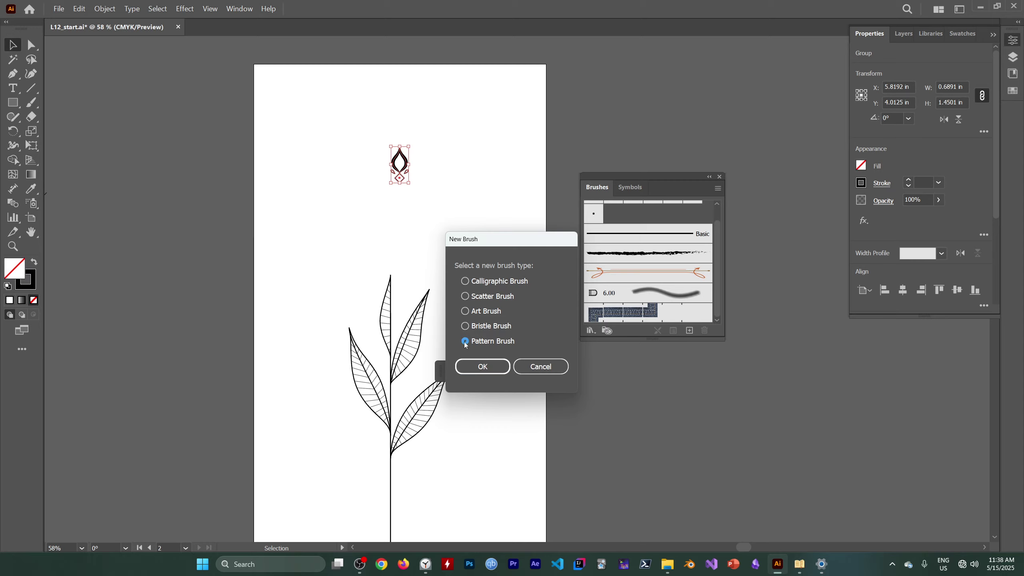
{"action": "left_click", "coordinate": [484, 366]}
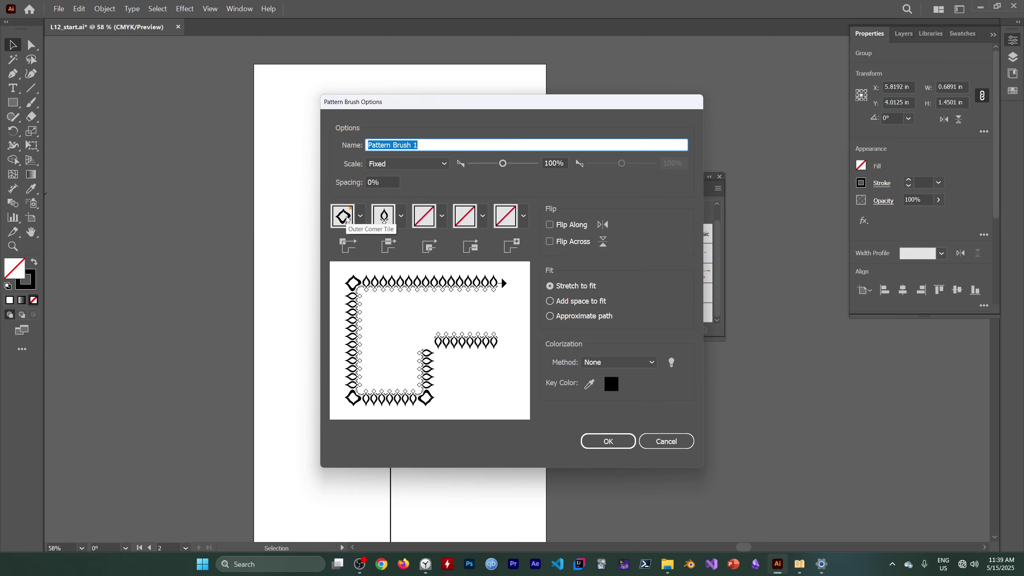
- Set the pattern brush's outer corner tile to Auto-Between and its inner corner tile to Auto-Centered
{"action": "left_click", "coordinate": [361, 219]}
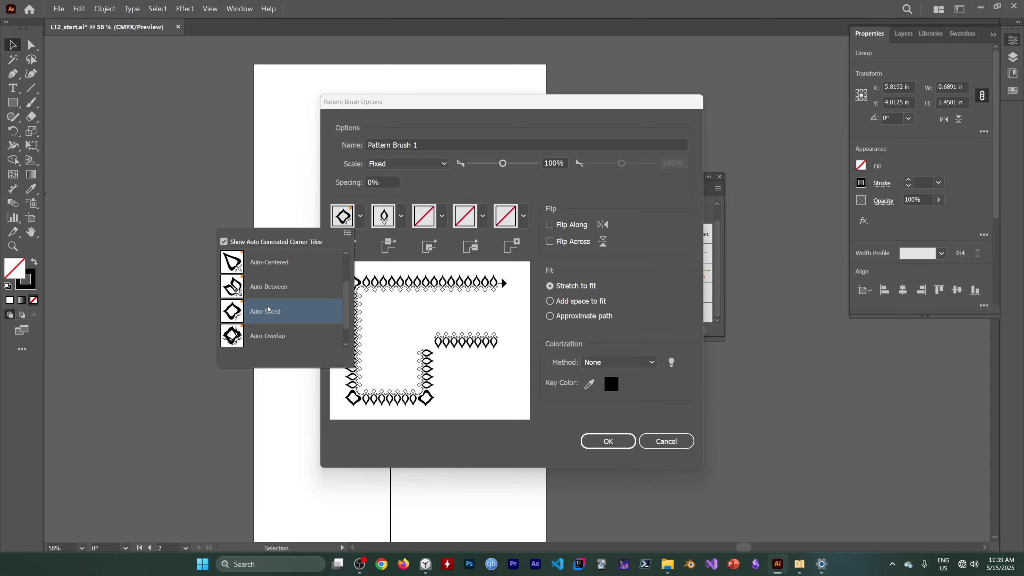
{"action": "left_click", "coordinate": [269, 287]}
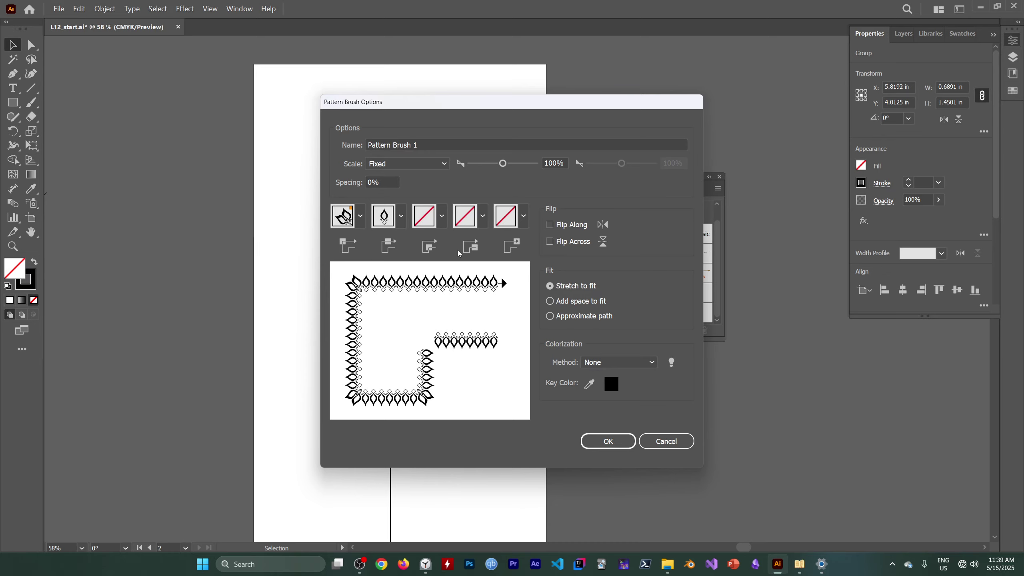
{"action": "left_click", "coordinate": [426, 224]}
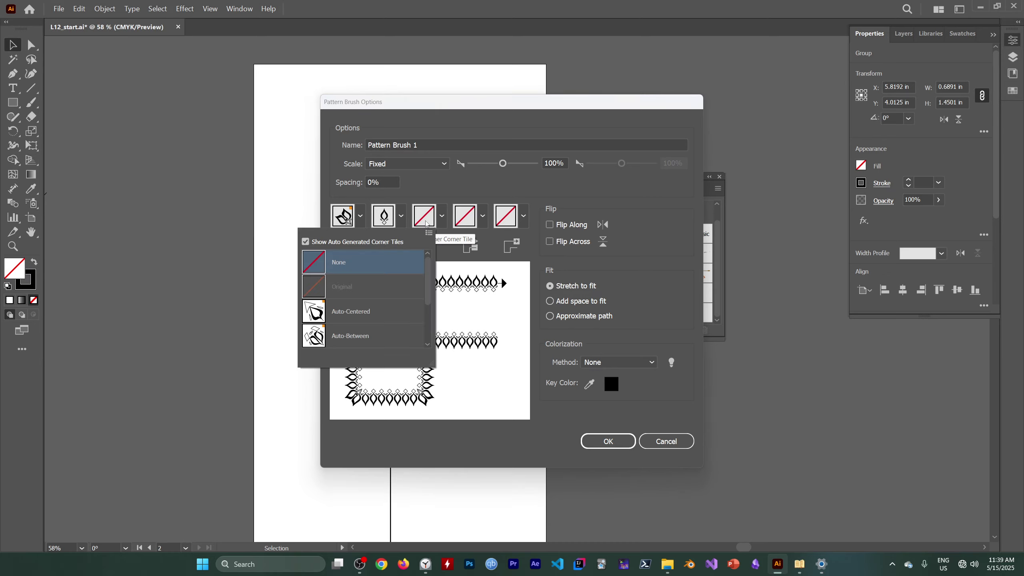
{"action": "left_click", "coordinate": [352, 312]}
{"action": "left_click", "coordinate": [346, 218]}
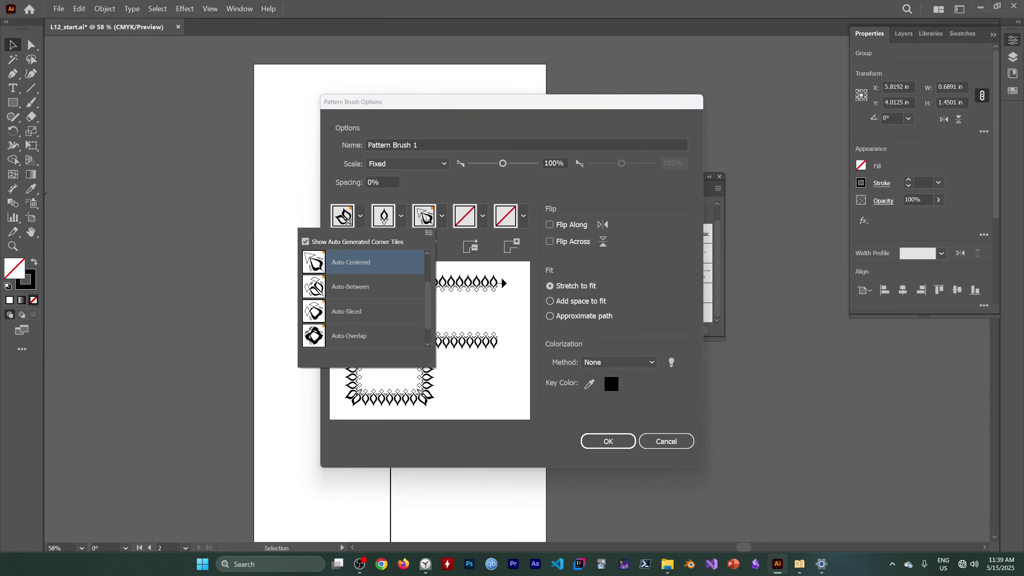
{"action": "left_click", "coordinate": [448, 251]}
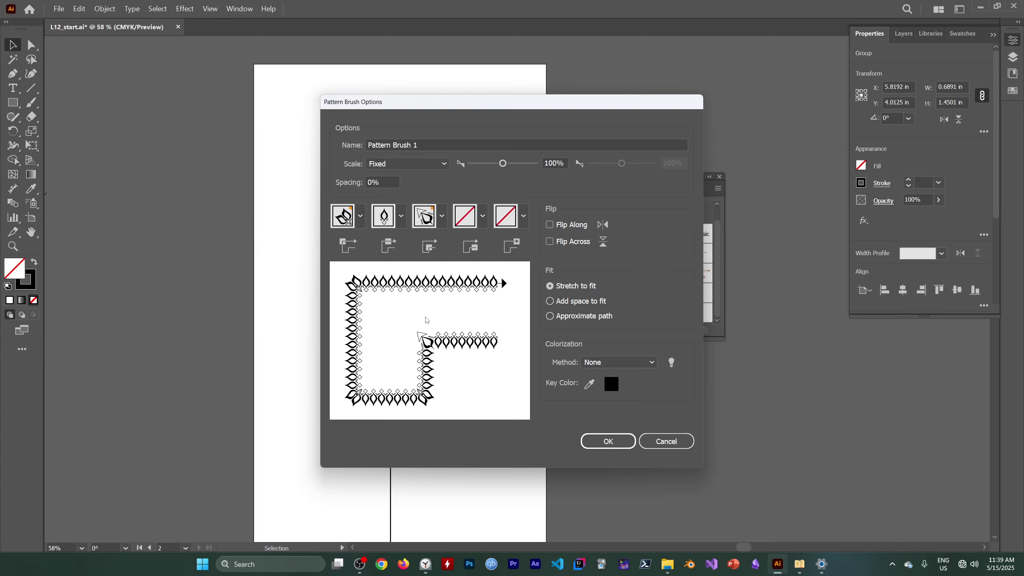
- Name the pattern brush deco and create it with Flip Along turned off
{"action": "triple_click", "coordinate": [433, 145]}
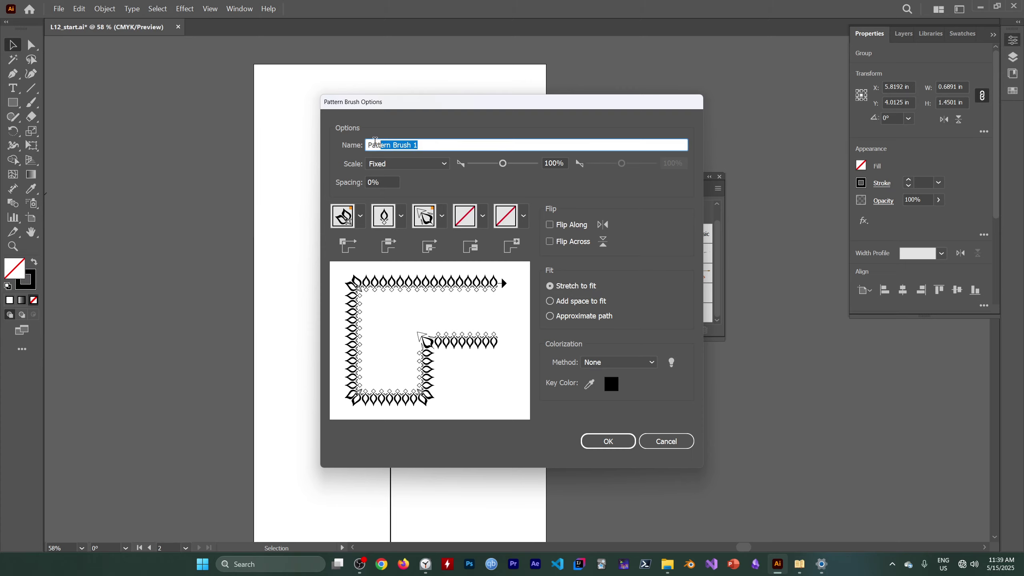
{"action": "type", "text": "der"}
{"action": "type", "text": "o"}
{"action": "left_click", "coordinate": [567, 226]}
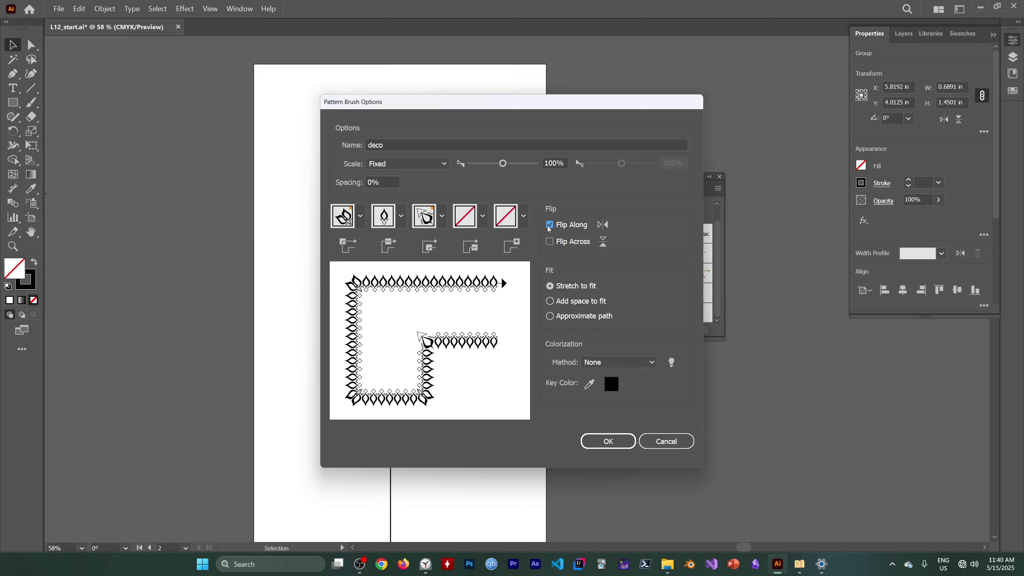
{"action": "left_click", "coordinate": [566, 228]}
{"action": "left_click", "coordinate": [611, 442]}
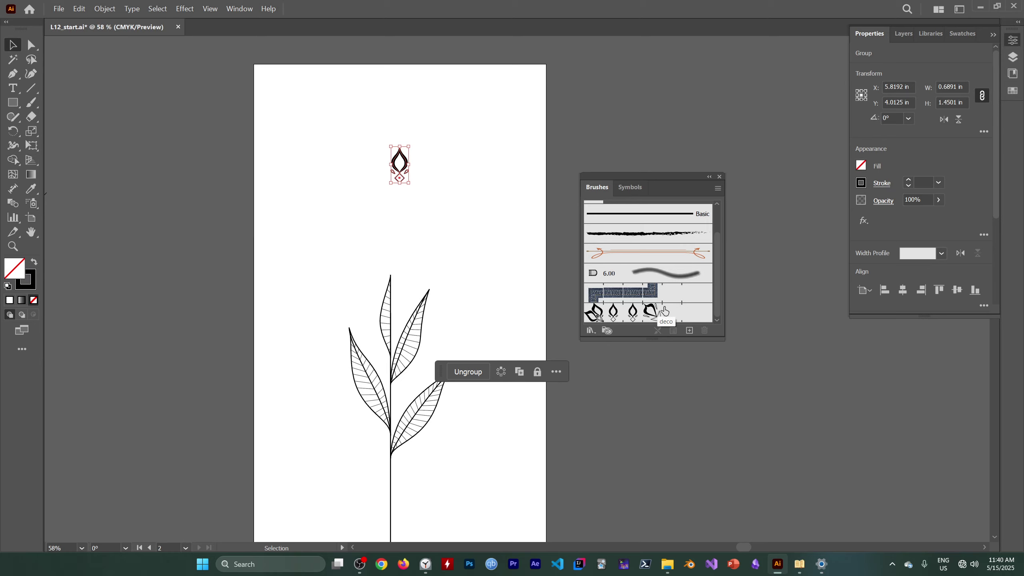
- Examine the brush commands, the available brush libraries and the document's list of brushes, and close the list
{"action": "left_click", "coordinate": [718, 188]}
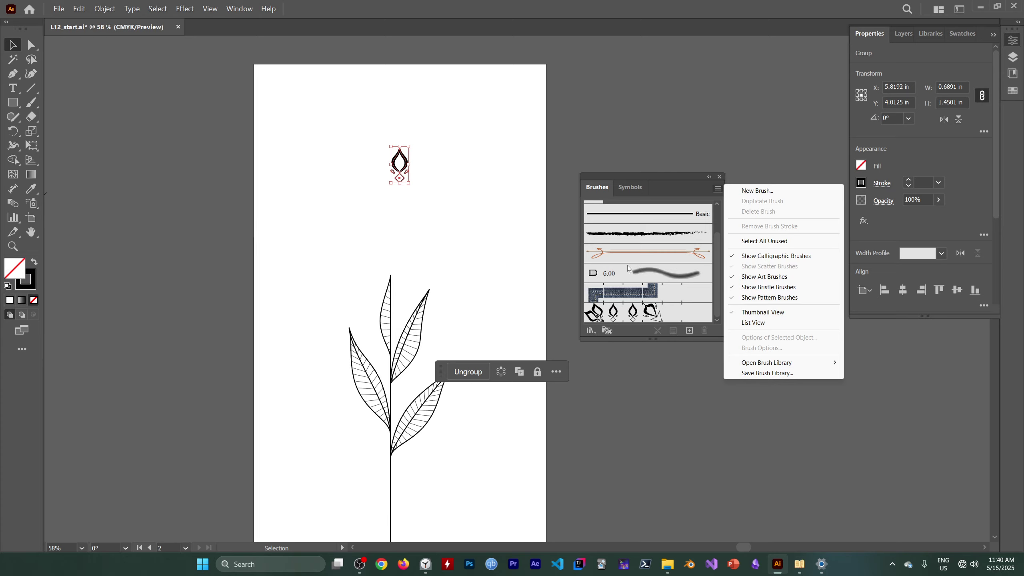
{"action": "left_click", "coordinate": [588, 331]}
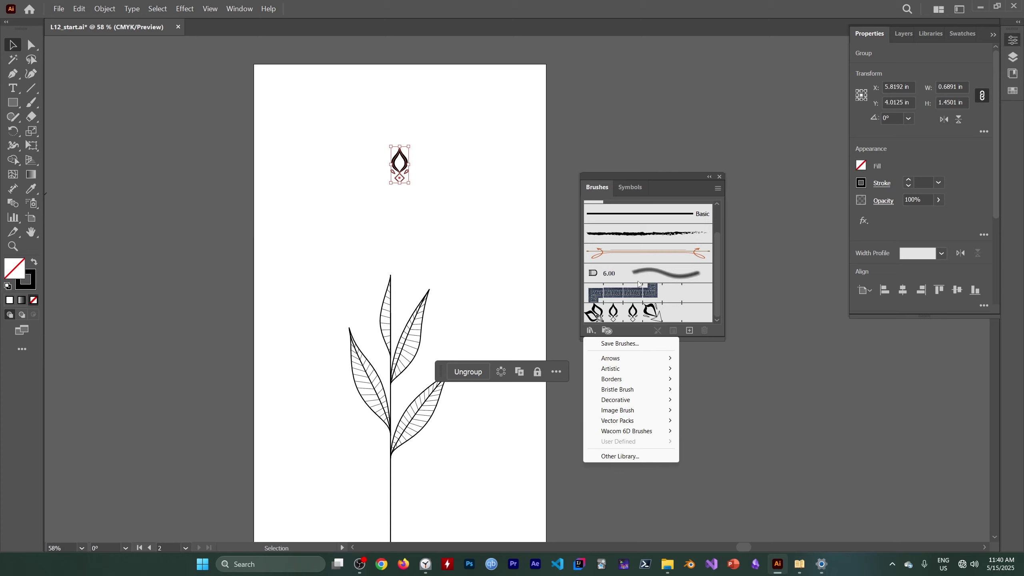
{"action": "left_click", "coordinate": [715, 285]}
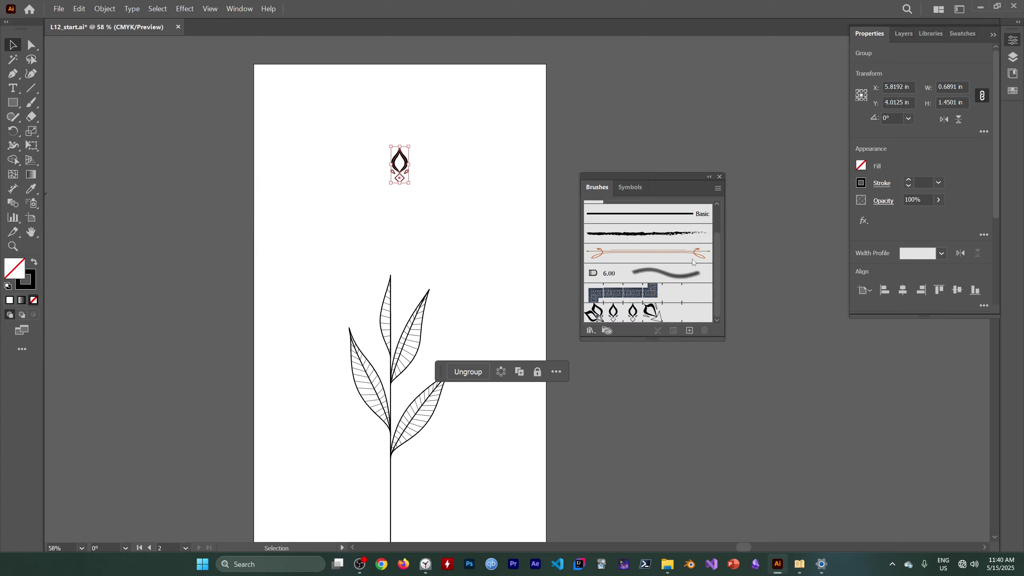
{"action": "scroll", "coordinate": [684, 272], "scroll_direction": "up", "scroll_amount": 3}
{"action": "scroll", "coordinate": [667, 207], "scroll_direction": "down", "scroll_amount": 3}
{"action": "scroll", "coordinate": [690, 286], "scroll_direction": "up", "scroll_amount": 2}
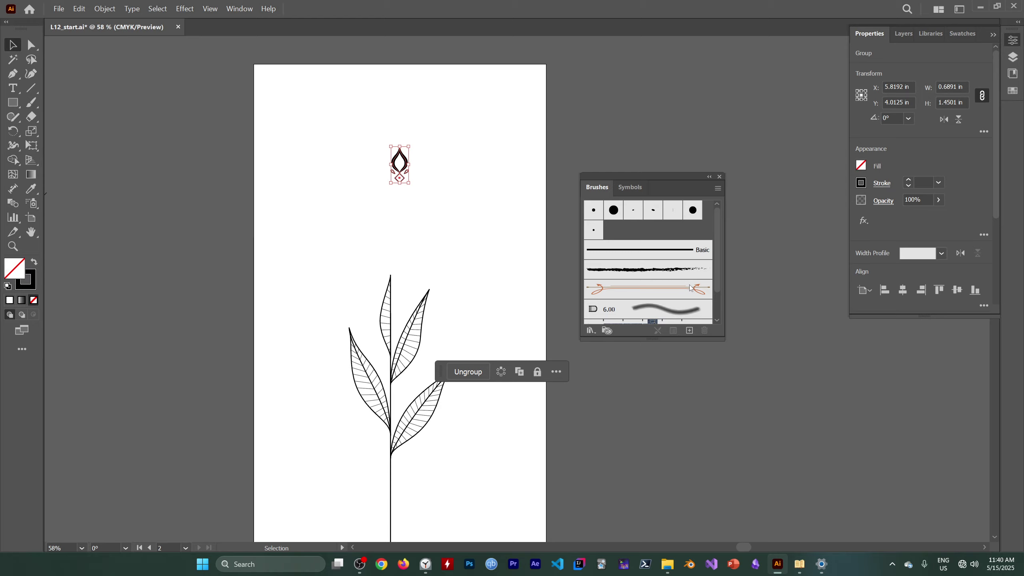
{"action": "scroll", "coordinate": [689, 285], "scroll_direction": "down", "scroll_amount": 2}
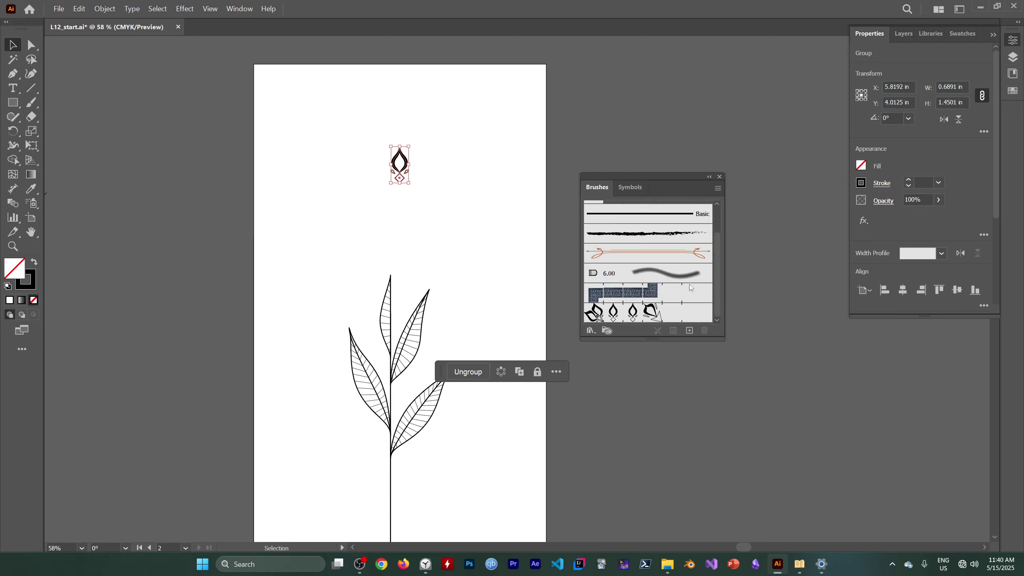
{"action": "left_click", "coordinate": [720, 177]}
- Apply the deco pattern brush to the circle around the first letters of UPLIFT and close the list of brushes
{"action": "key", "text": "h"}
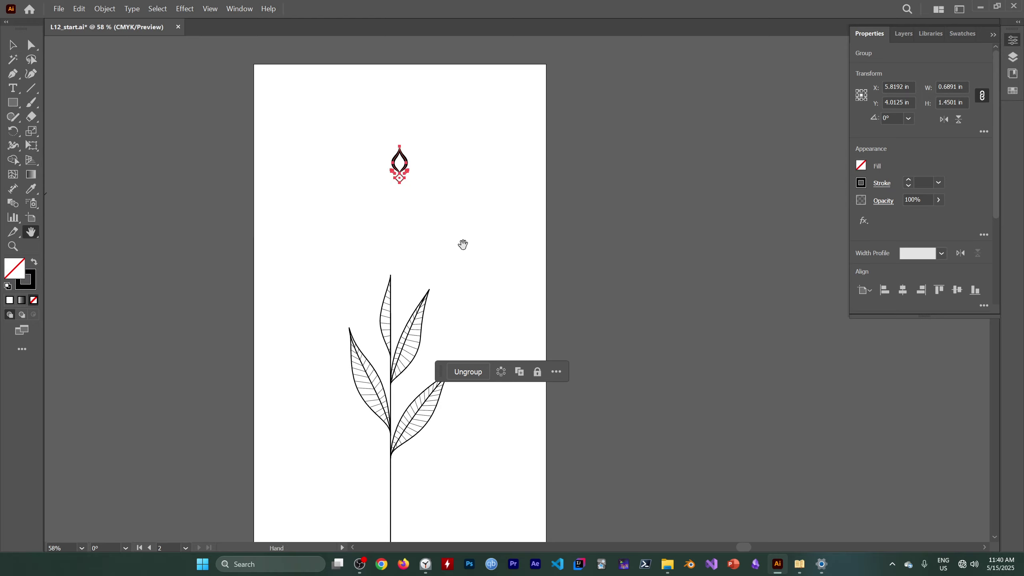
{"action": "left_click_drag", "start_coordinate": [464, 244], "coordinate": [546, 101]}
{"action": "scroll", "coordinate": [555, 204], "scroll_direction": "down", "scroll_amount": 1}
{"action": "scroll", "coordinate": [554, 203], "scroll_direction": "down", "scroll_amount": 2}
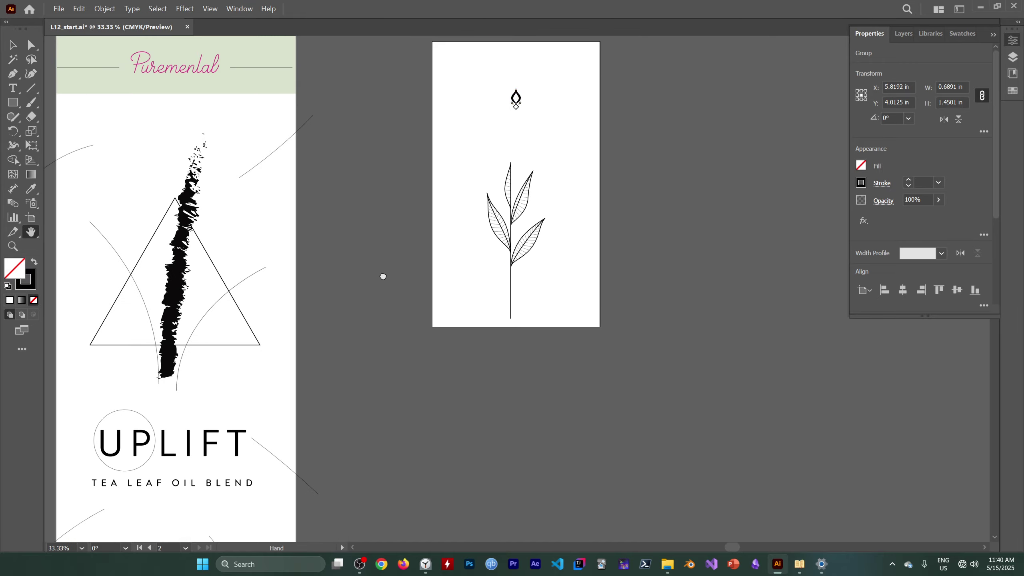
{"action": "left_click_drag", "start_coordinate": [284, 269], "coordinate": [393, 288]}
{"action": "scroll", "coordinate": [344, 320], "scroll_direction": "up", "scroll_amount": 5}
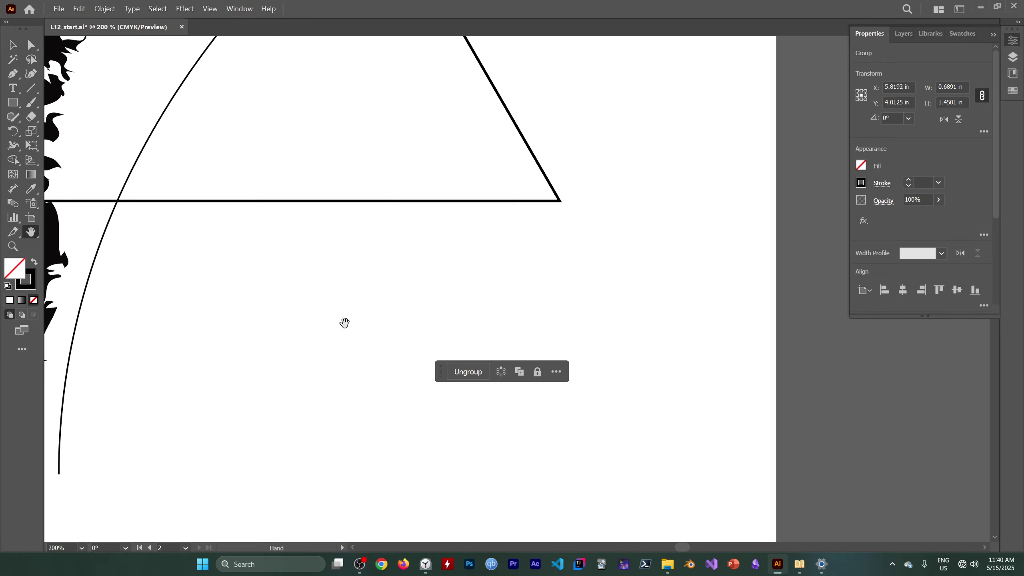
{"action": "left_click_drag", "start_coordinate": [328, 318], "coordinate": [743, 3]}
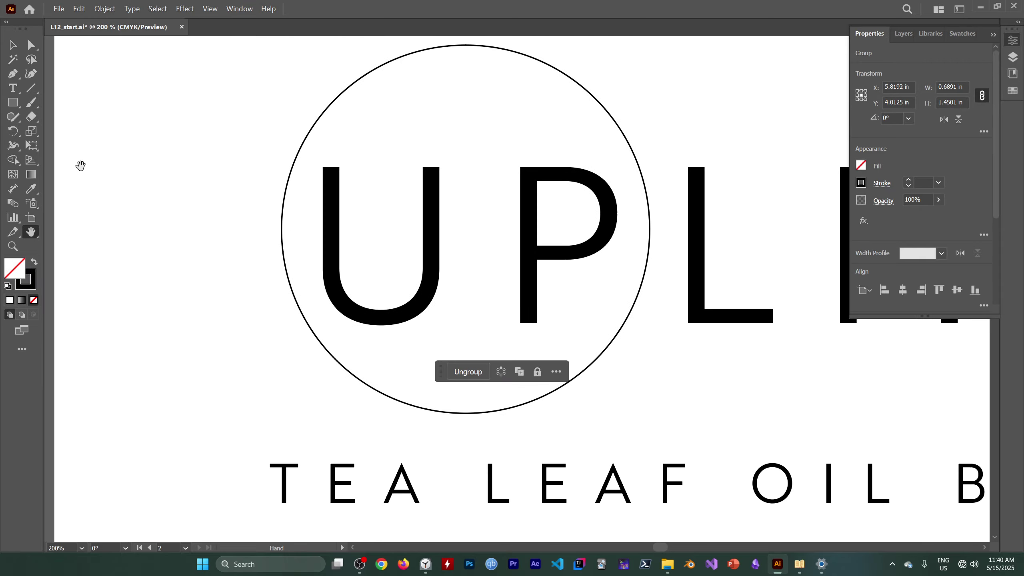
{"action": "key", "text": "v"}
{"action": "left_click", "coordinate": [483, 111]}
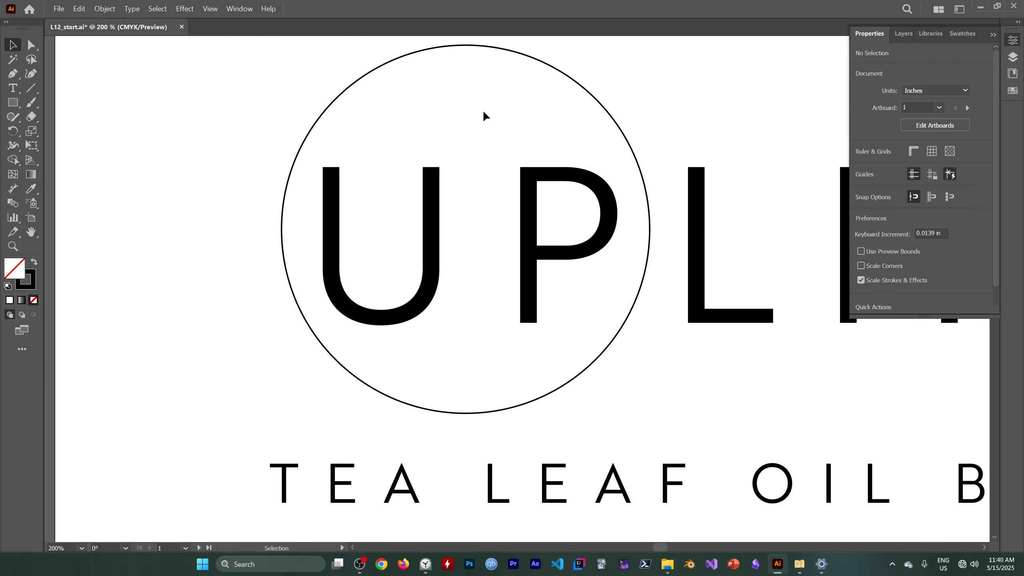
{"action": "left_click", "coordinate": [322, 114]}
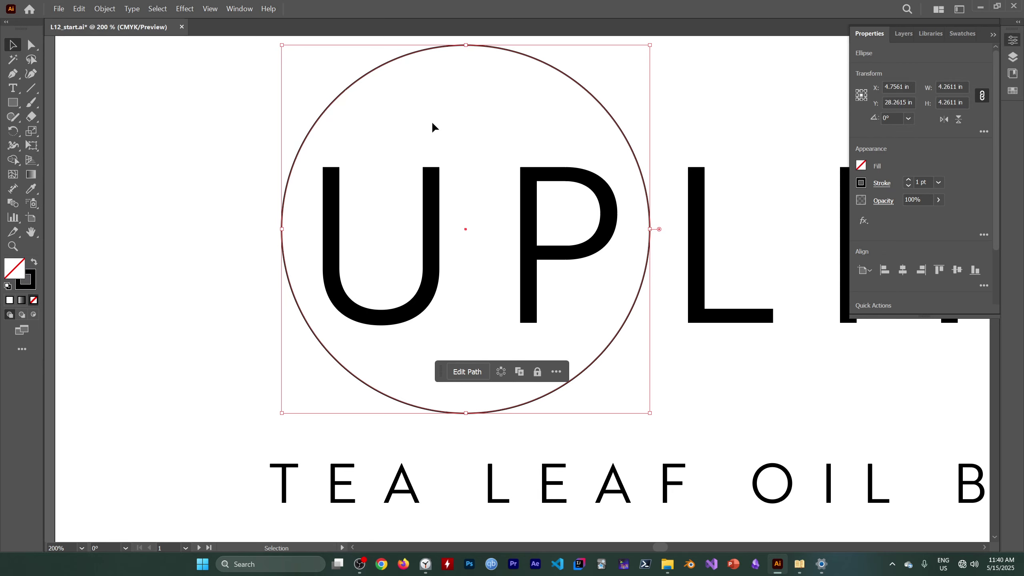
{"action": "left_click", "coordinate": [240, 10]}
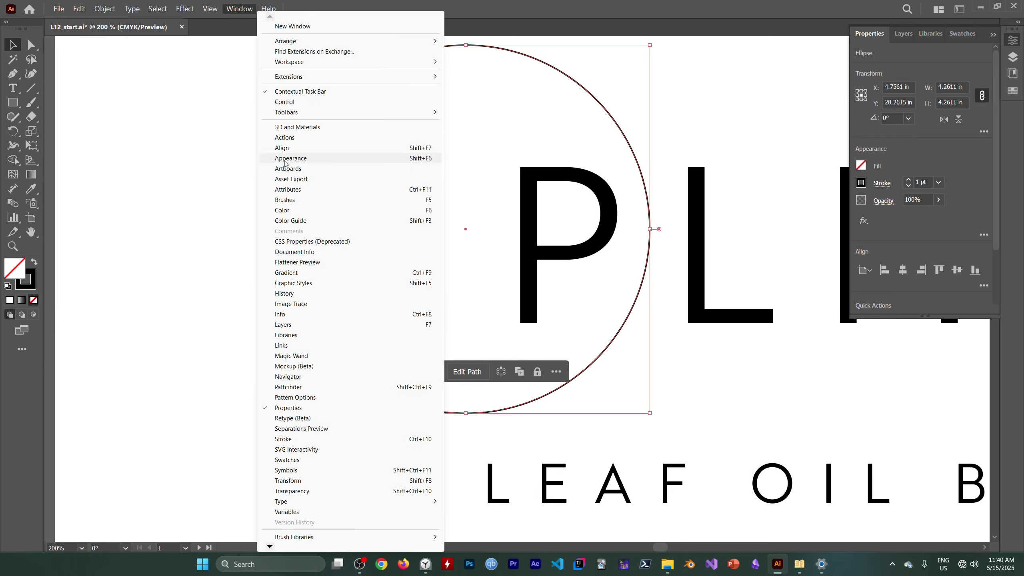
{"action": "left_click", "coordinate": [291, 200]}
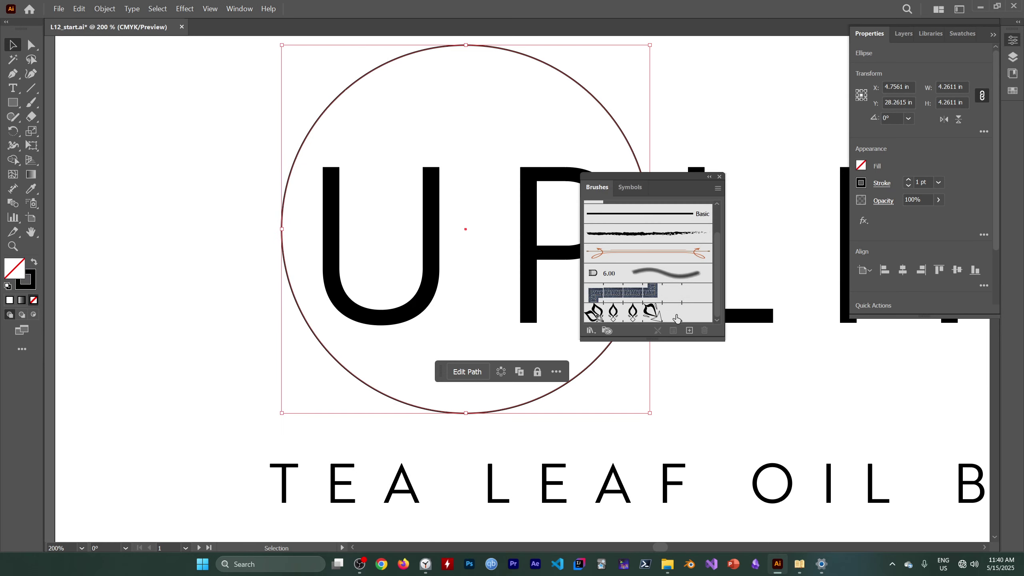
{"action": "left_click", "coordinate": [644, 316]}
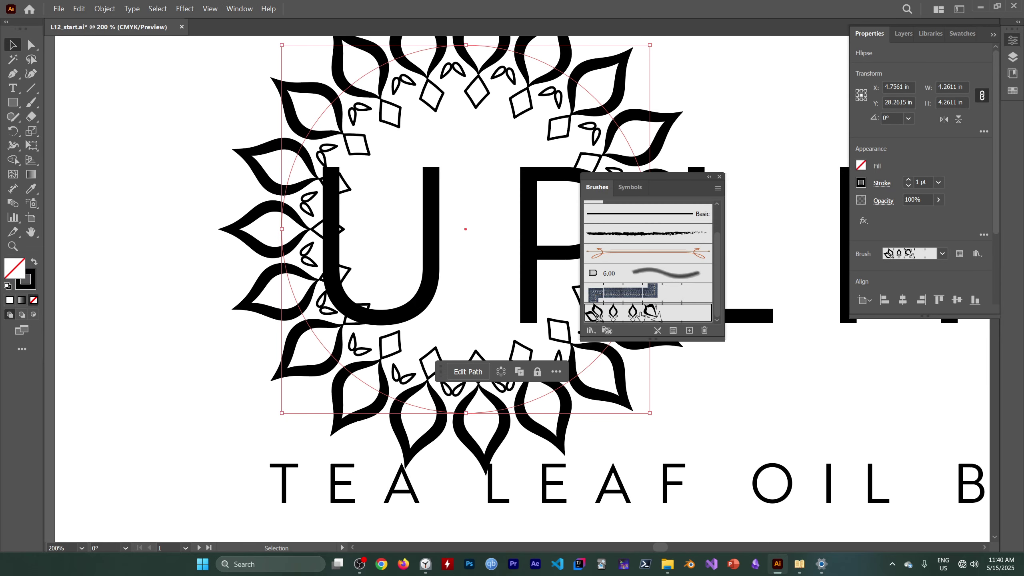
{"action": "left_click", "coordinate": [719, 177]}
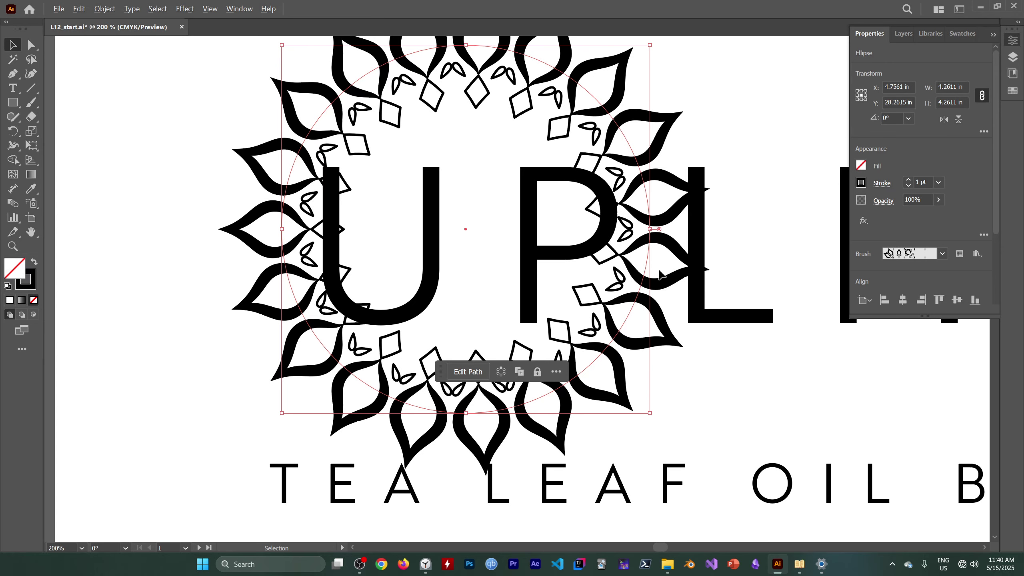
- Save the flame-shaped ornament above the leafy stem as a new pattern swatch in the document's swatches
{"action": "scroll", "coordinate": [661, 274], "scroll_direction": "down", "scroll_amount": 2}
{"action": "key", "text": "space"}
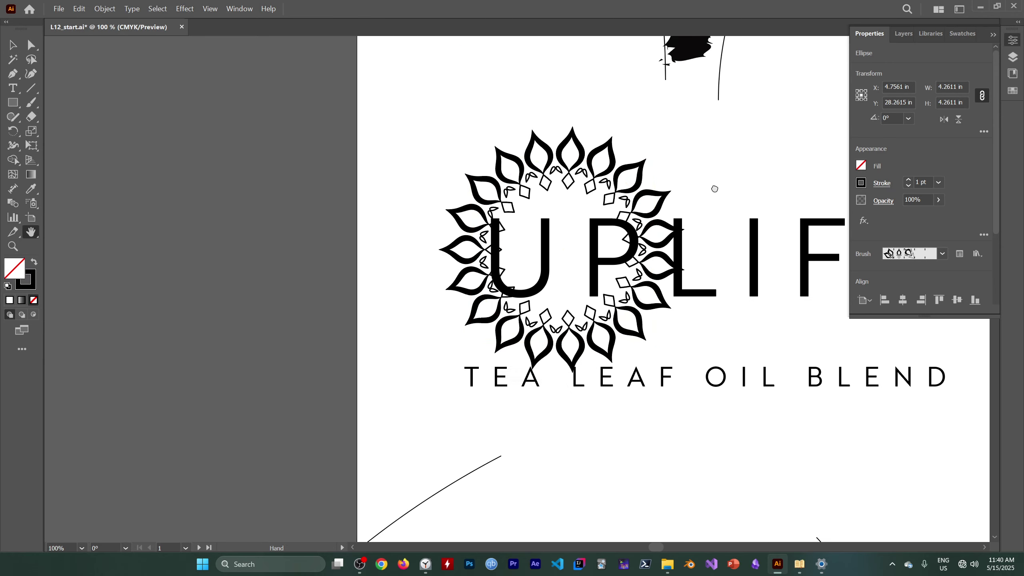
{"action": "left_click_drag", "start_coordinate": [714, 189], "coordinate": [334, 274]}
{"action": "left_click_drag", "start_coordinate": [668, 196], "coordinate": [288, 330]}
{"action": "left_click_drag", "start_coordinate": [557, 201], "coordinate": [157, 332]}
{"action": "left_click_drag", "start_coordinate": [564, 182], "coordinate": [355, 443]}
{"action": "left_click_drag", "start_coordinate": [545, 170], "coordinate": [476, 413]}
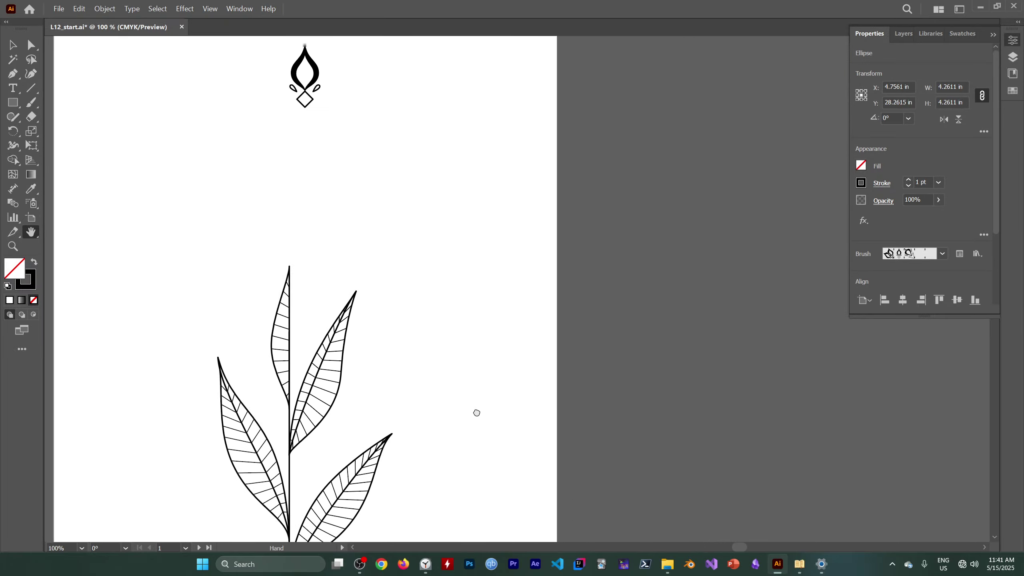
{"action": "left_click_drag", "start_coordinate": [435, 104], "coordinate": [502, 361]}
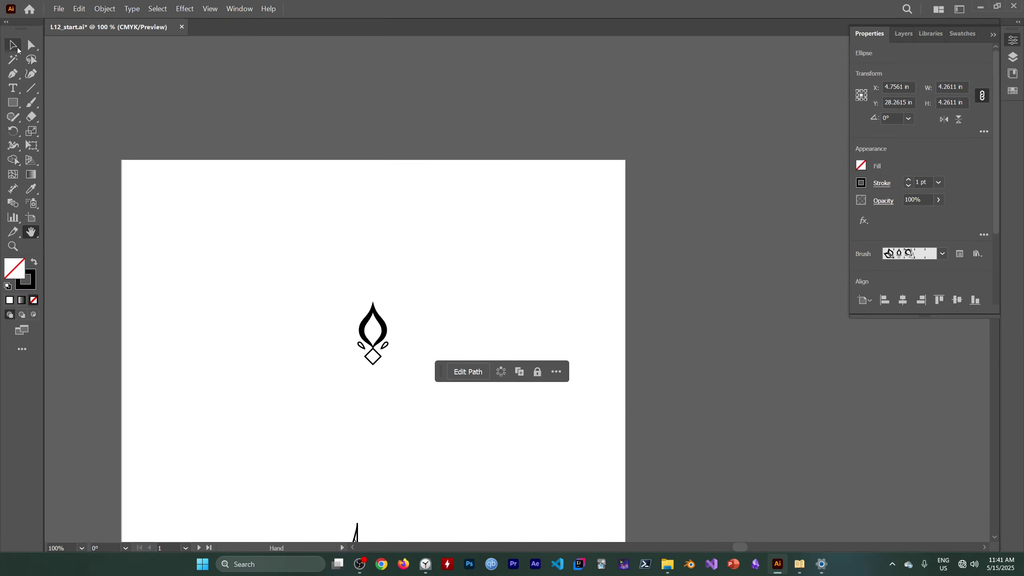
{"action": "left_click", "coordinate": [18, 50]}
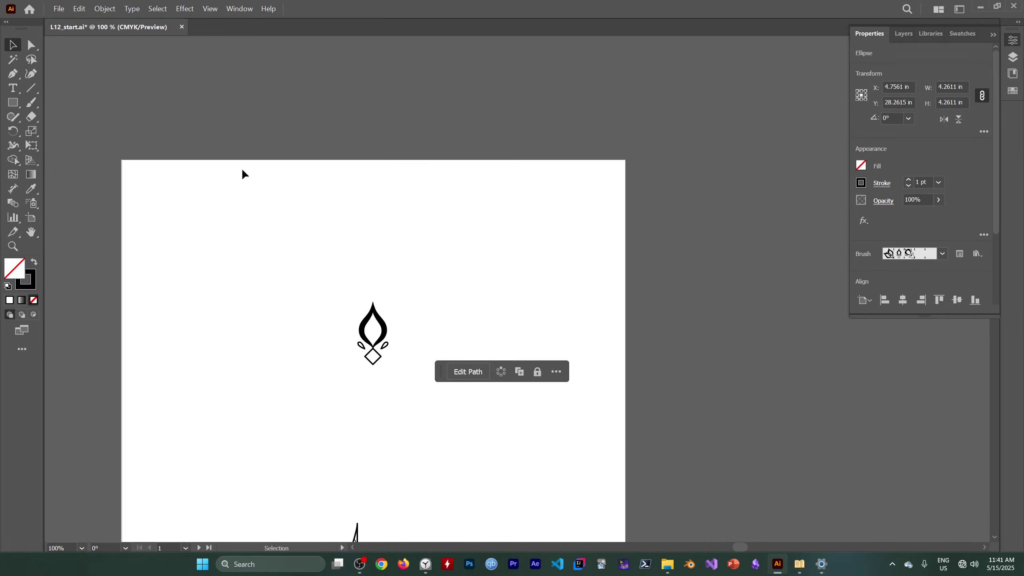
{"action": "left_click", "coordinate": [381, 330]}
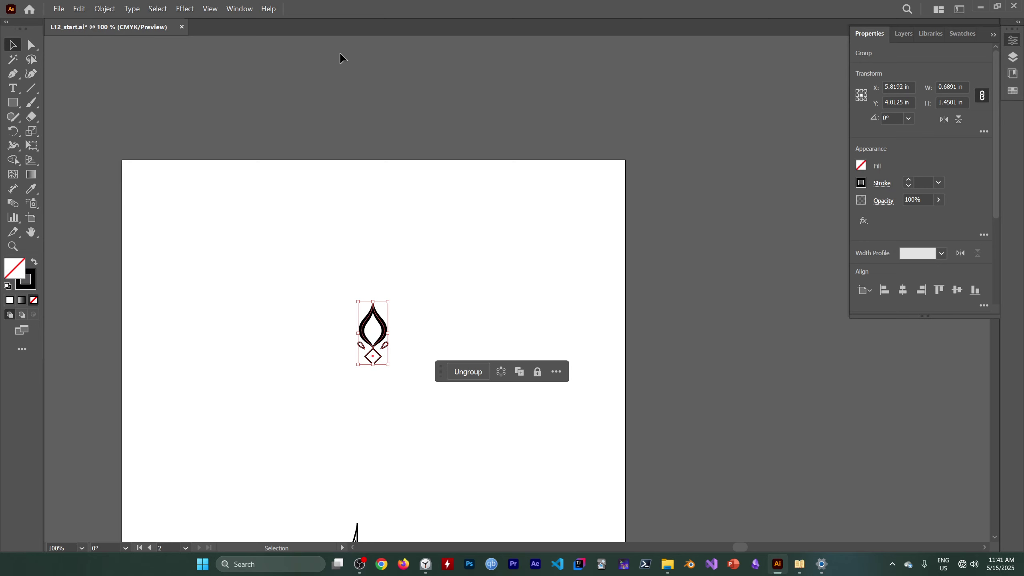
{"action": "left_click", "coordinate": [239, 9]}
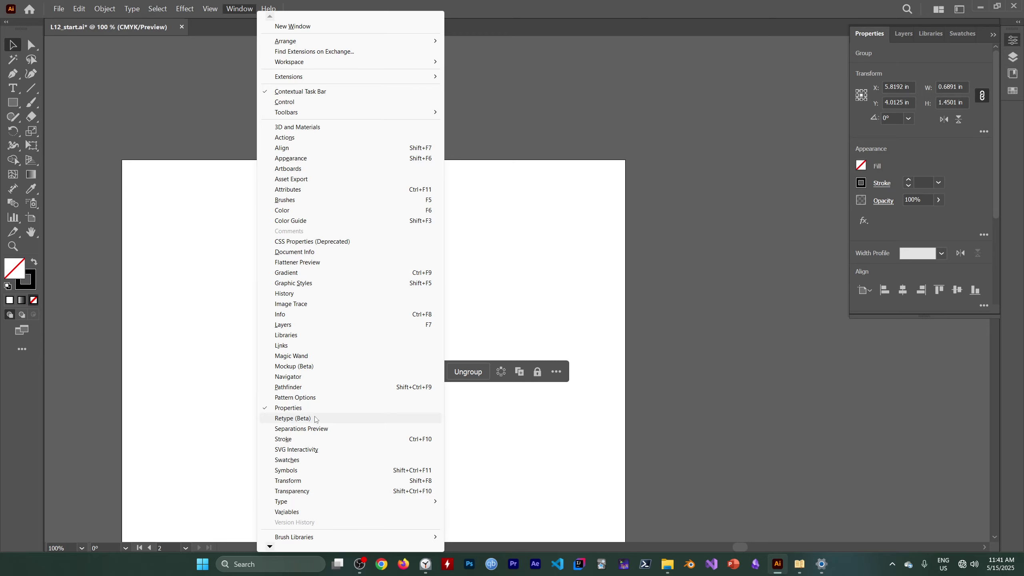
{"action": "left_click", "coordinate": [287, 460]}
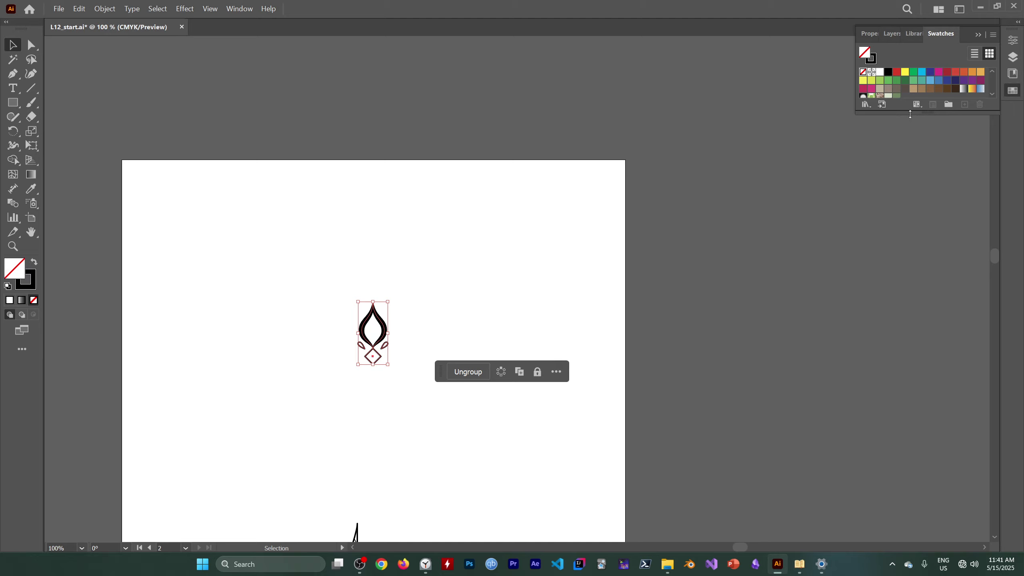
{"action": "left_click_drag", "start_coordinate": [910, 114], "coordinate": [888, 260]}
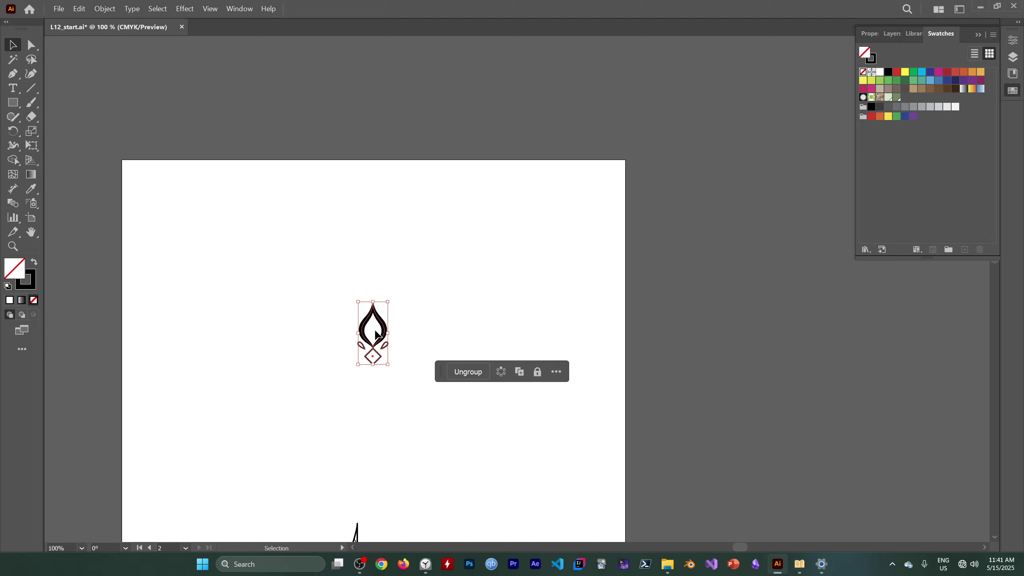
{"action": "left_click_drag", "start_coordinate": [391, 339], "coordinate": [963, 150]}
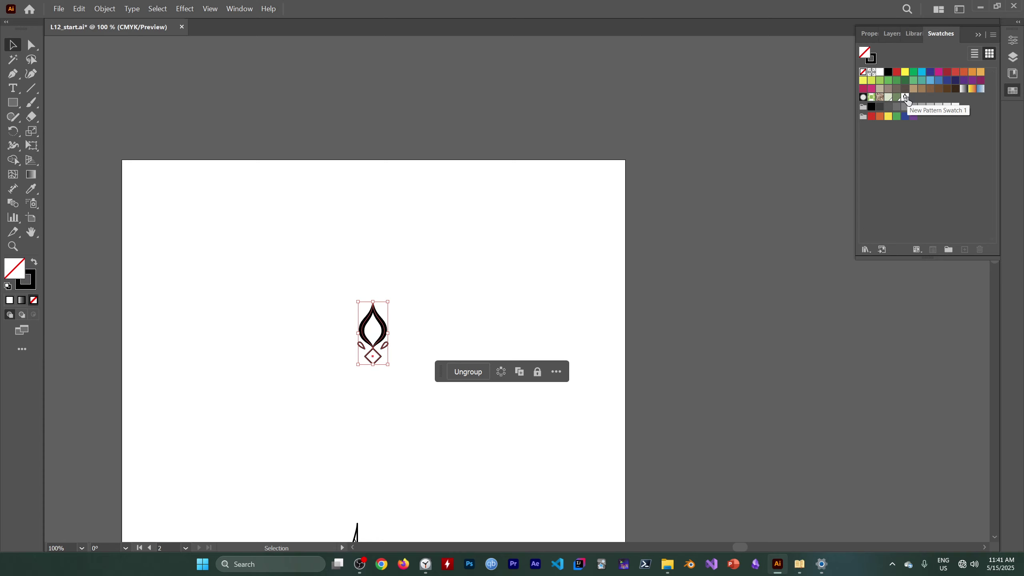
- Show the document's brushes, view the deco brush's options without changing them, and deselect the ornament
{"action": "left_click", "coordinate": [239, 9]}
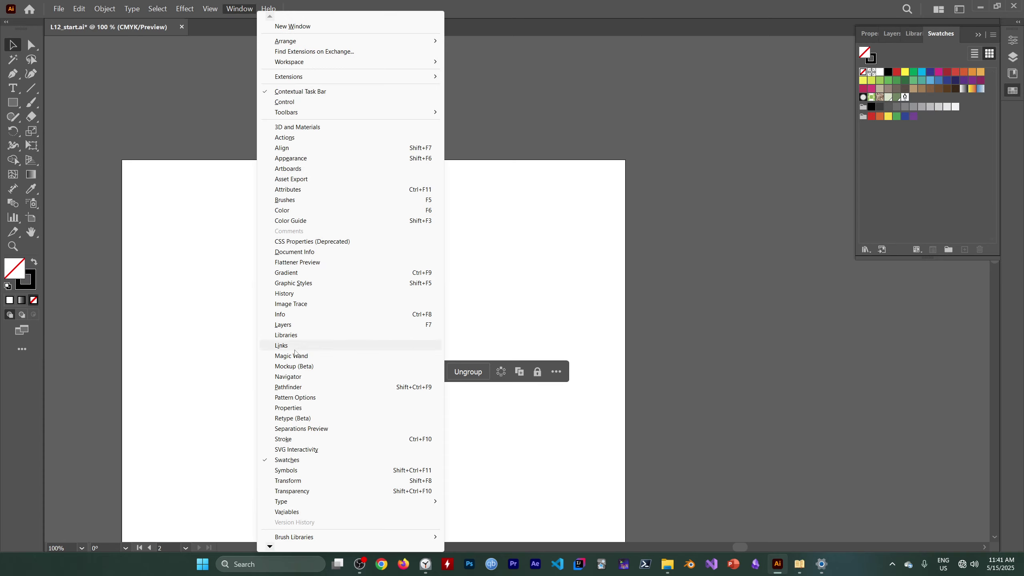
{"action": "left_click", "coordinate": [301, 199]}
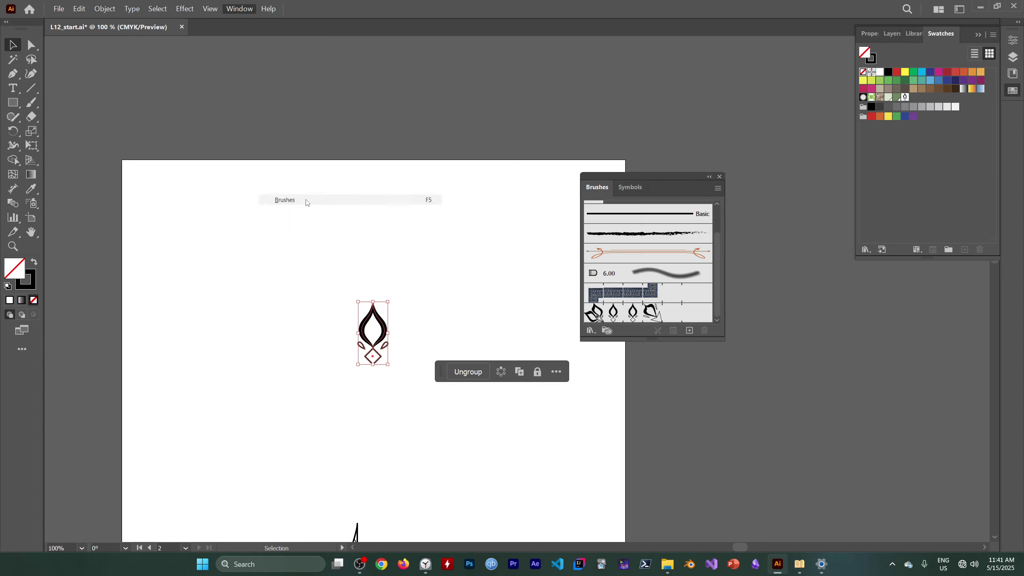
{"action": "double_click", "coordinate": [624, 315]}
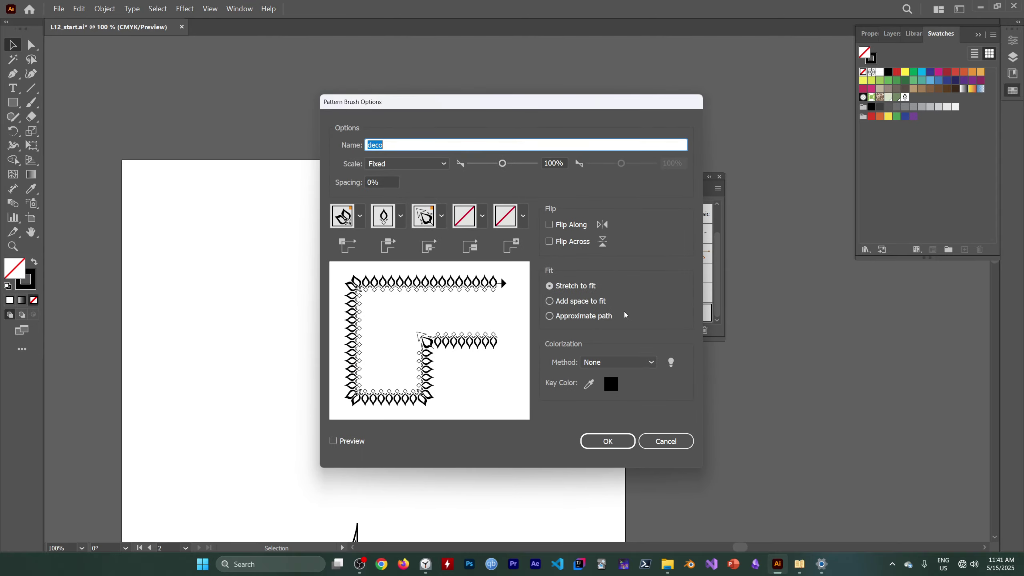
{"action": "left_click", "coordinate": [647, 442]}
{"action": "key", "text": "ctrl+z"}
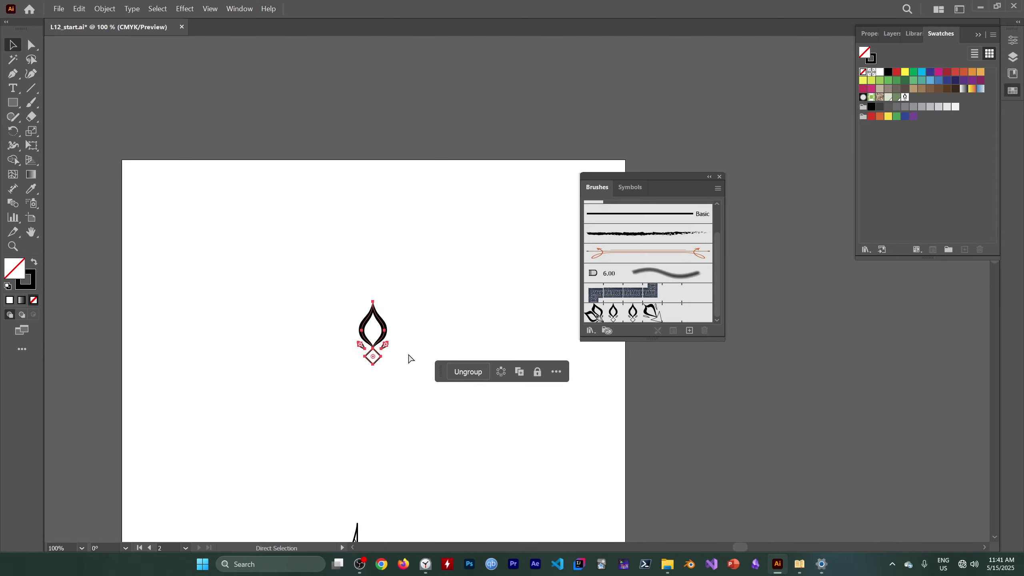
{"action": "left_click", "coordinate": [404, 231]}
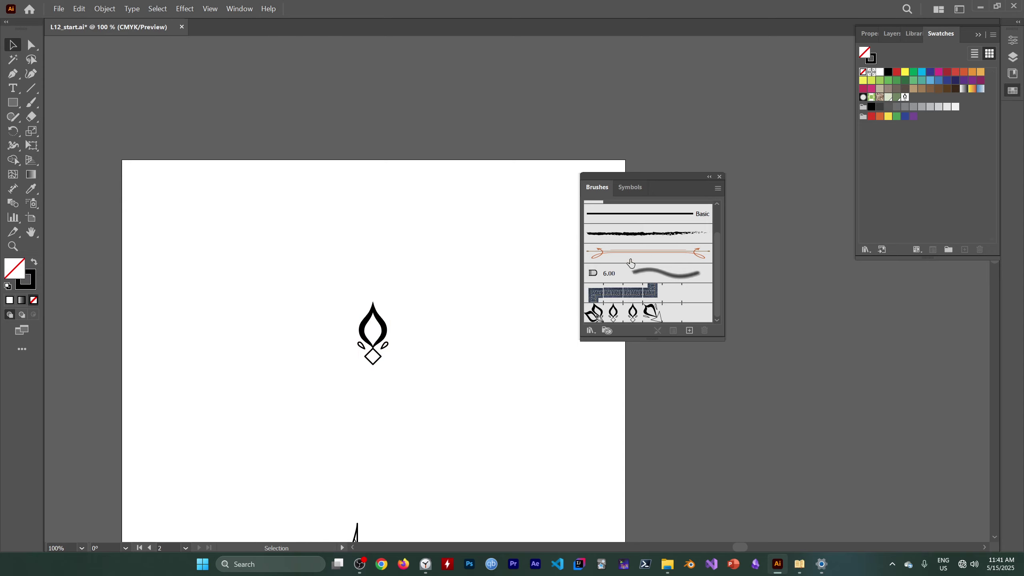
- Choose New Pattern Swatch 1 as the side tile of the deco pattern brush
{"action": "left_click", "coordinate": [635, 318]}
{"action": "double_click", "coordinate": [635, 319]}
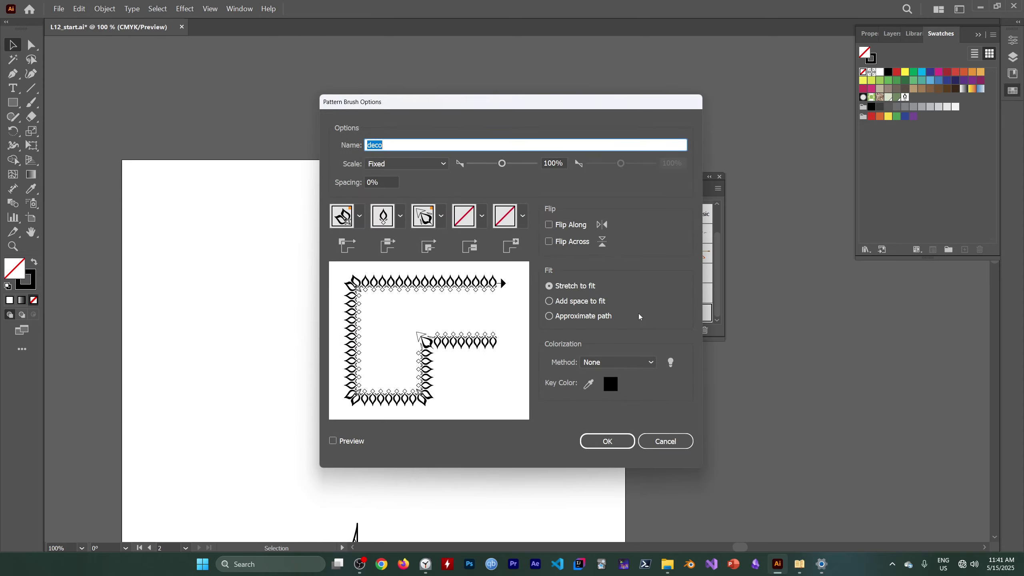
{"action": "left_click", "coordinate": [384, 216]}
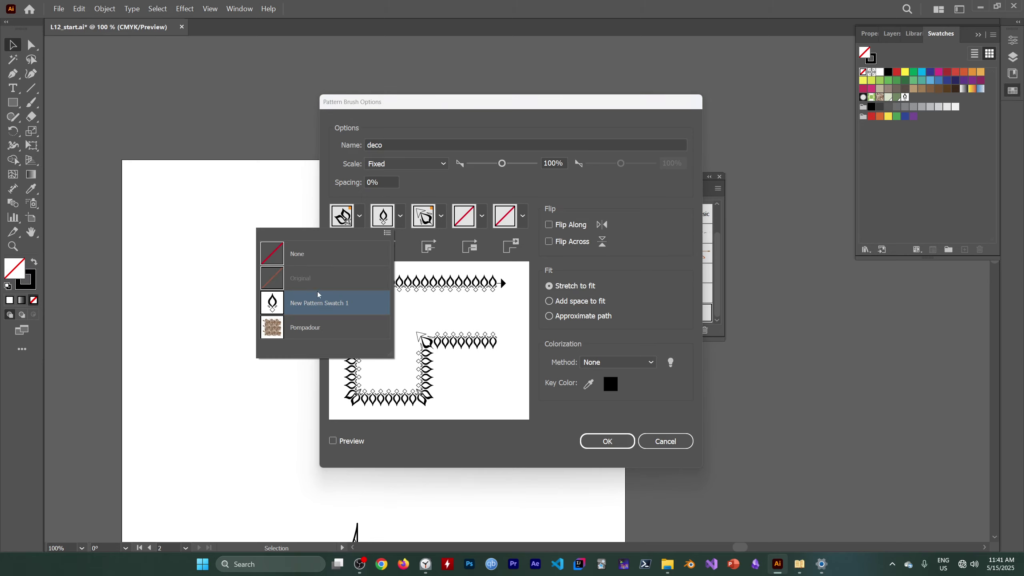
{"action": "left_click", "coordinate": [312, 317]}
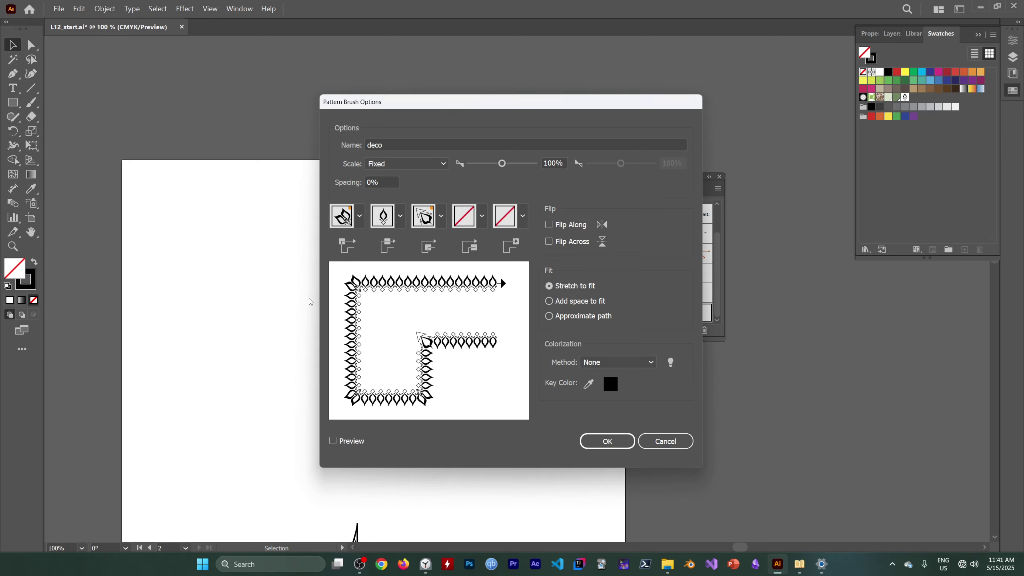
{"action": "left_click", "coordinate": [395, 222]}
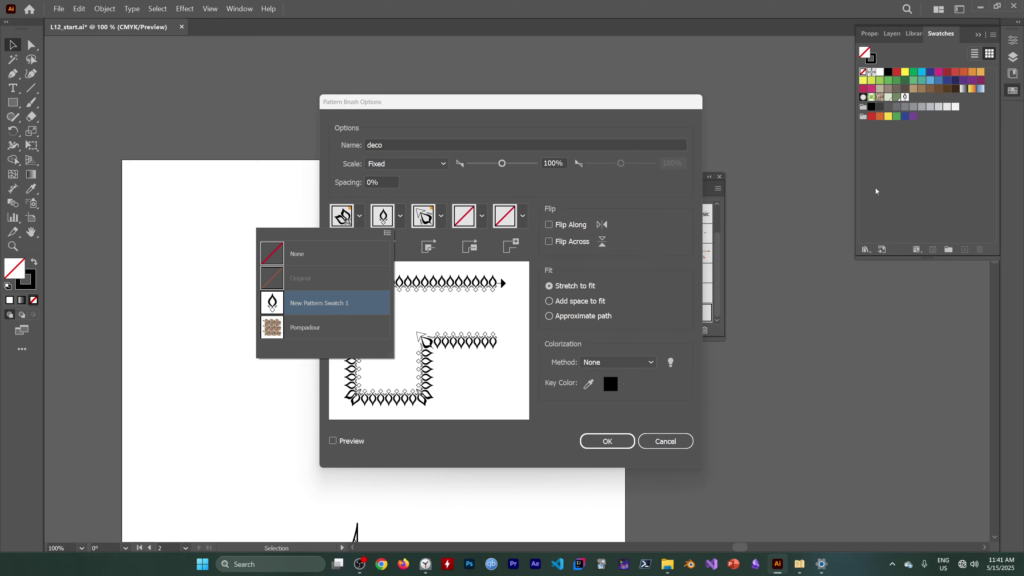
{"action": "left_click", "coordinate": [310, 303]}
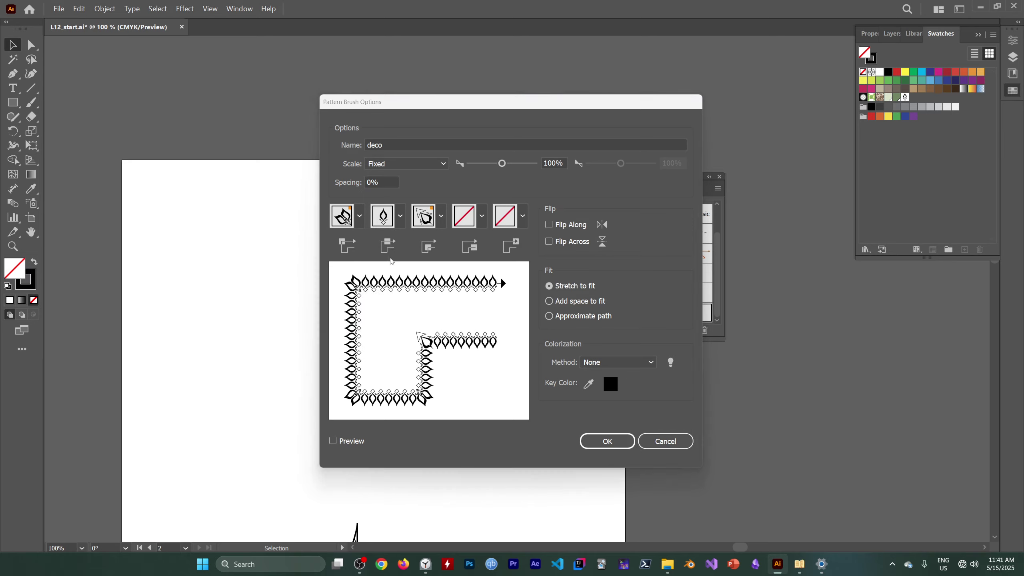
{"action": "left_click", "coordinate": [398, 221]}
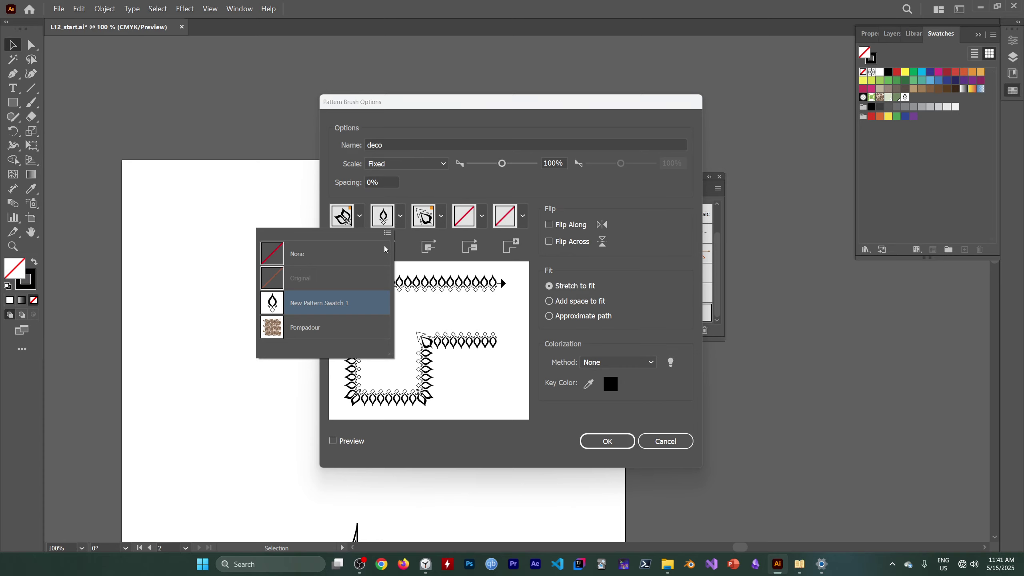
{"action": "left_click", "coordinate": [663, 442]}
{"action": "left_click", "coordinate": [621, 441]}
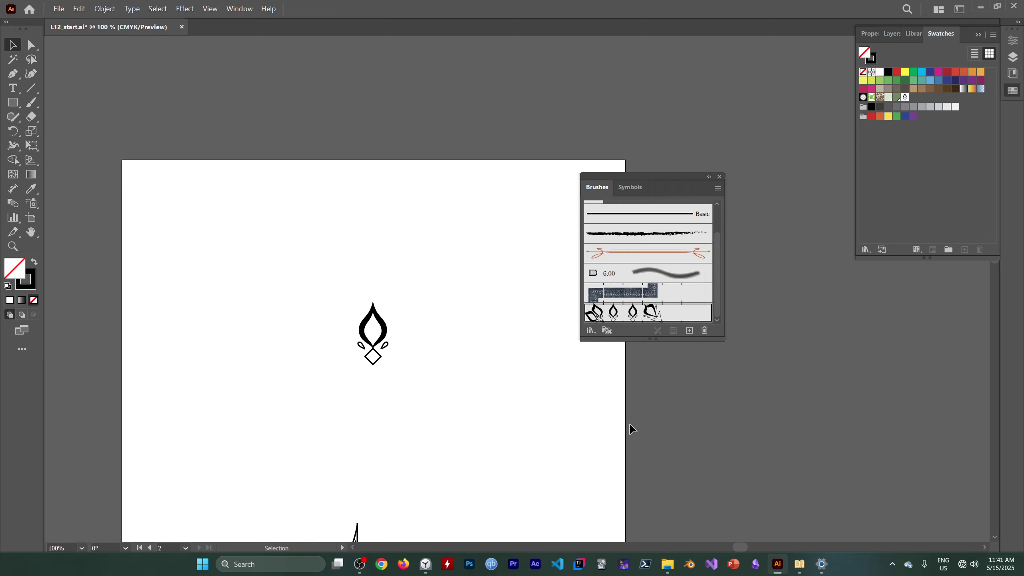
- Recolour the ornament's stroke to light pink F9B2C6 and deselect it
{"action": "left_click", "coordinate": [385, 336]}
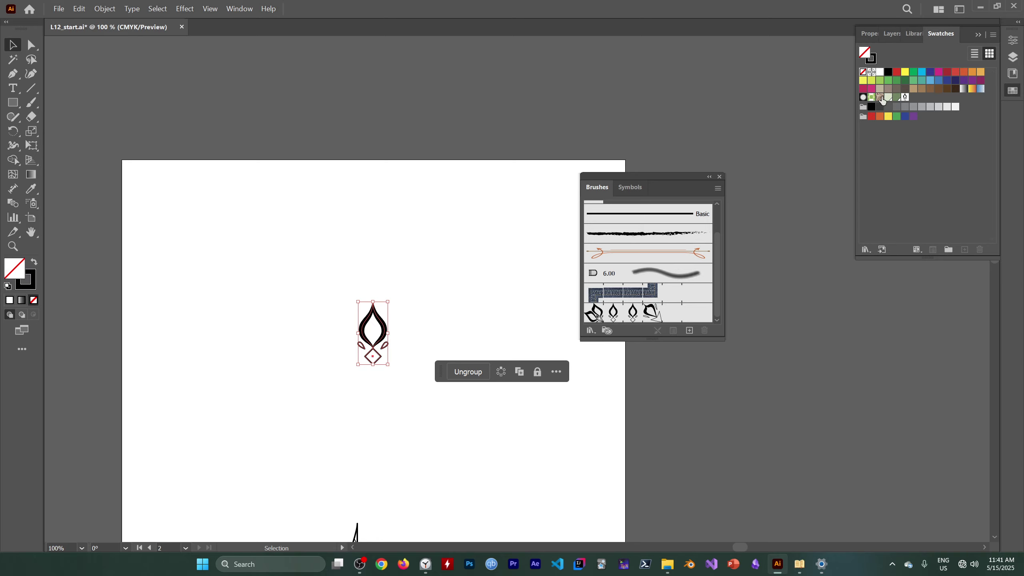
{"action": "double_click", "coordinate": [34, 285]}
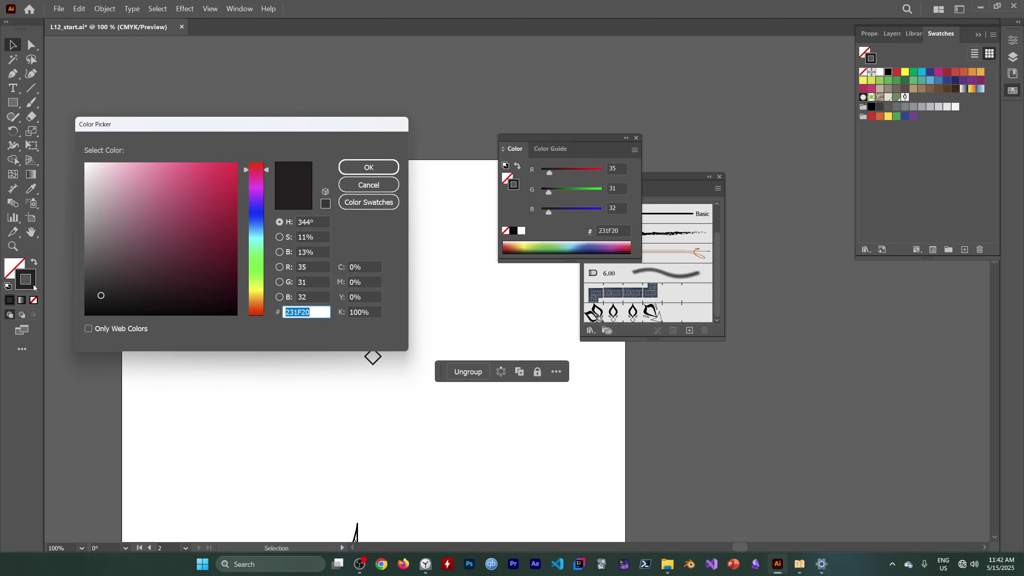
{"action": "mouse_move", "coordinate": [164, 273]}
{"action": "left_mouse_down"}
{"action": "mouse_move", "coordinate": [165, 228]}
{"action": "mouse_move", "coordinate": [128, 164]}
{"action": "left_mouse_up"}
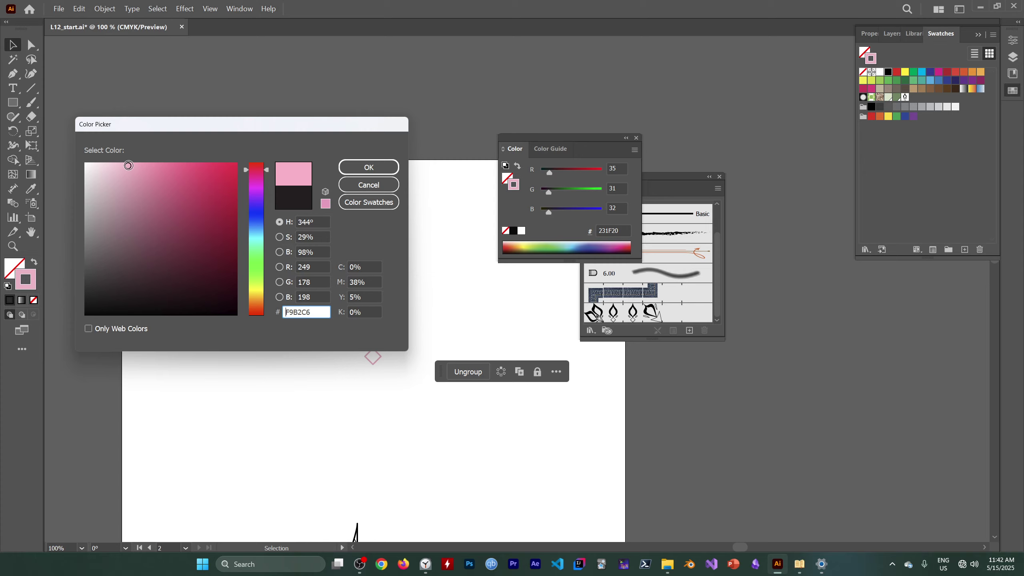
{"action": "left_click", "coordinate": [369, 167]}
{"action": "left_click", "coordinate": [344, 386]}
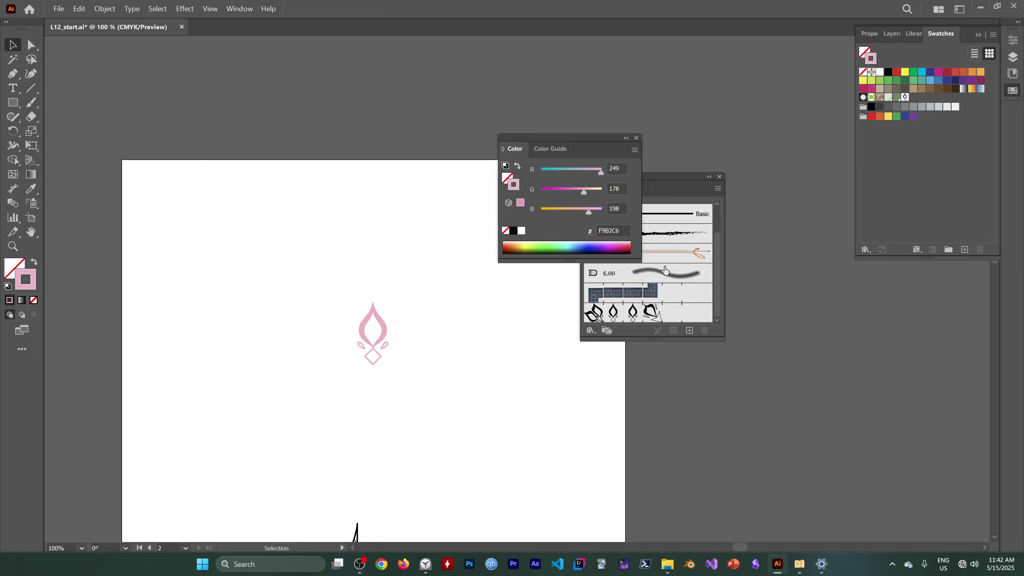
- Delete the black ornament's pattern swatch and add the recoloured pink ornament as a new pattern swatch
{"action": "left_click", "coordinate": [907, 98]}
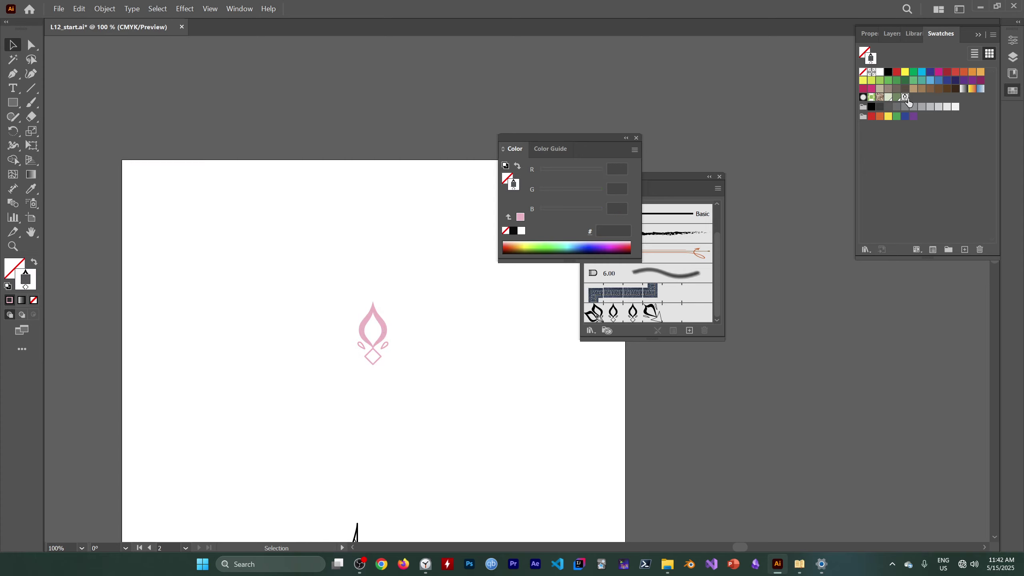
{"action": "left_click", "coordinate": [981, 248]}
{"action": "left_click", "coordinate": [504, 298]}
{"action": "left_click", "coordinate": [380, 342]}
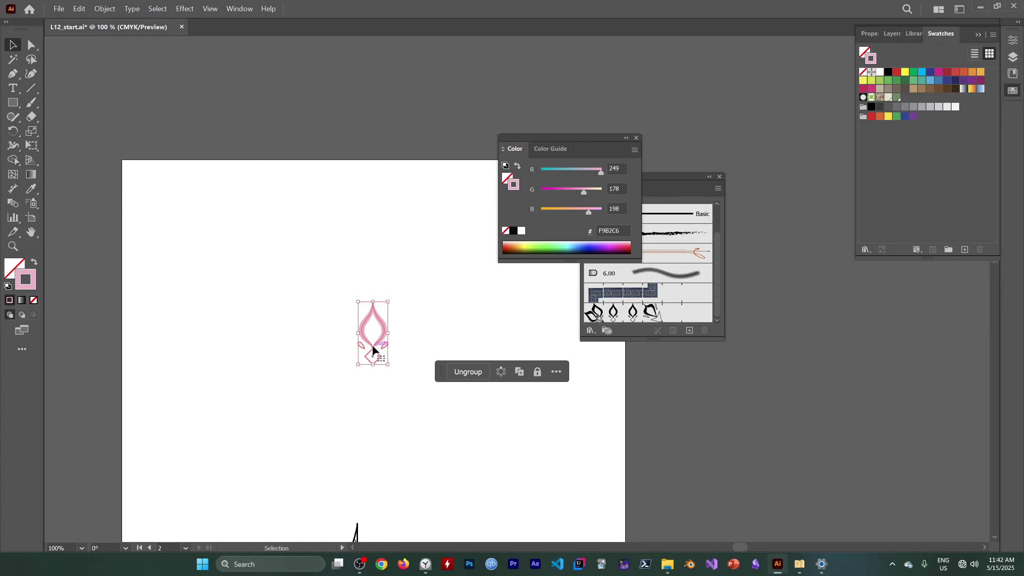
{"action": "left_click_drag", "start_coordinate": [373, 347], "coordinate": [965, 170]}
{"action": "left_click", "coordinate": [637, 138]}
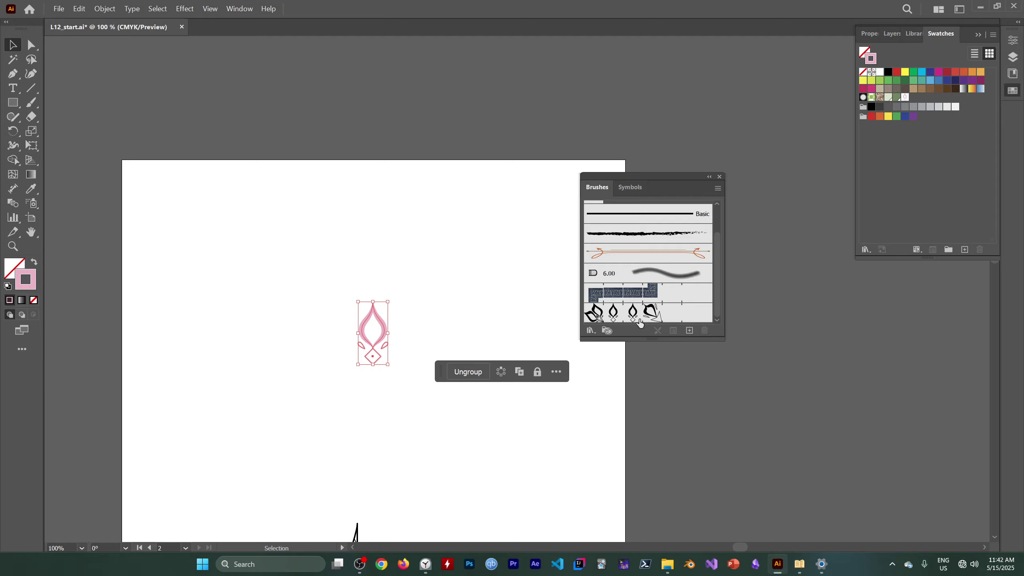
{"action": "double_click", "coordinate": [638, 317]}
{"action": "key", "text": "Escape"}
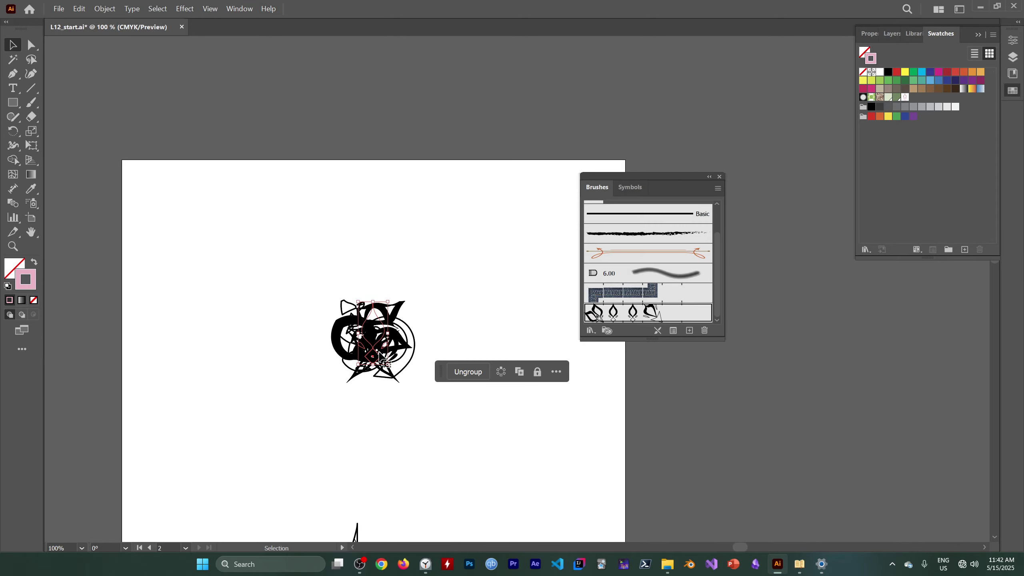
{"action": "key", "text": "ctrl+z"}
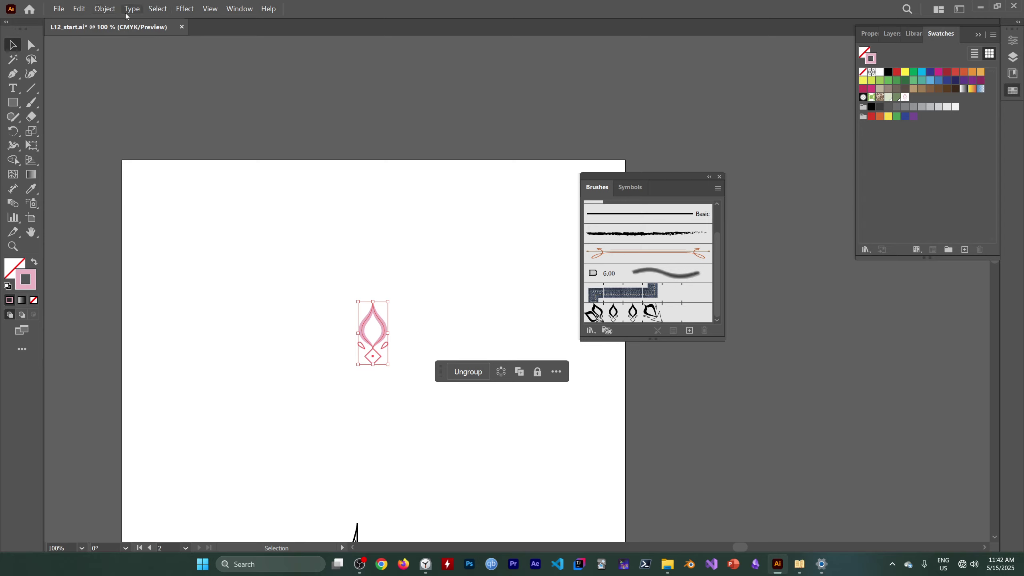
- Deselect the ornament and choose the new pink ornament swatch as the side tile of the deco pattern brush
{"action": "left_click", "coordinate": [156, 8]}
{"action": "left_click", "coordinate": [169, 41]}
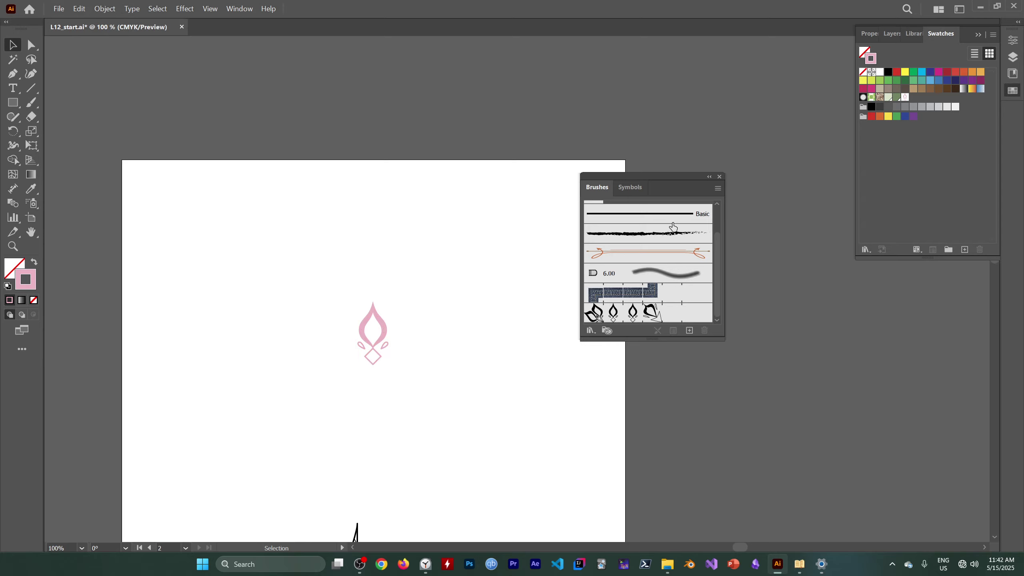
{"action": "double_click", "coordinate": [599, 318]}
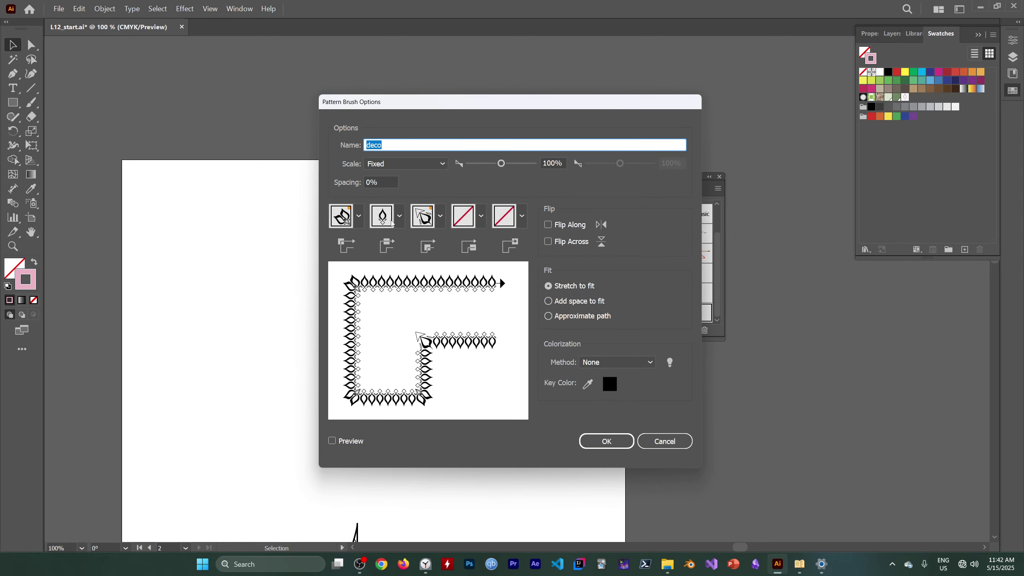
{"action": "left_click", "coordinate": [392, 224]}
{"action": "left_click", "coordinate": [351, 282]}
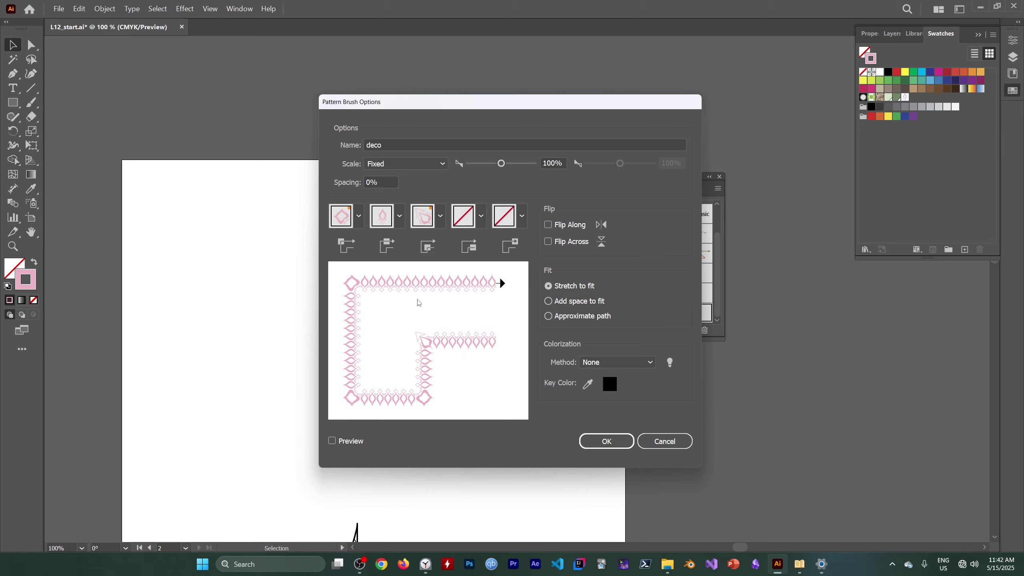
- Set the deco brush's scale to 49% and apply the changes to the existing brush strokes
{"action": "left_click_drag", "start_coordinate": [501, 163], "coordinate": [484, 165]}
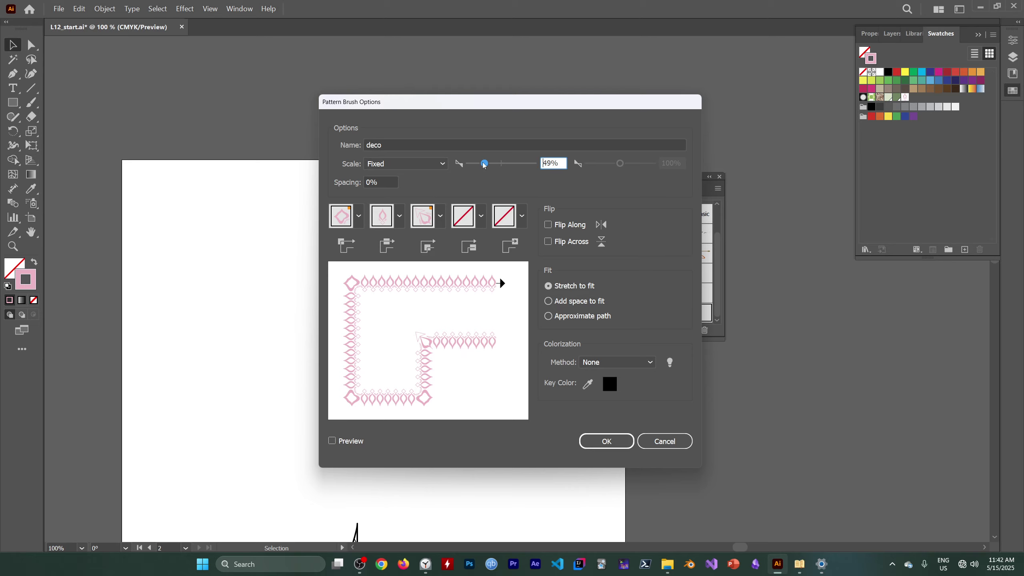
{"action": "left_click", "coordinate": [607, 441]}
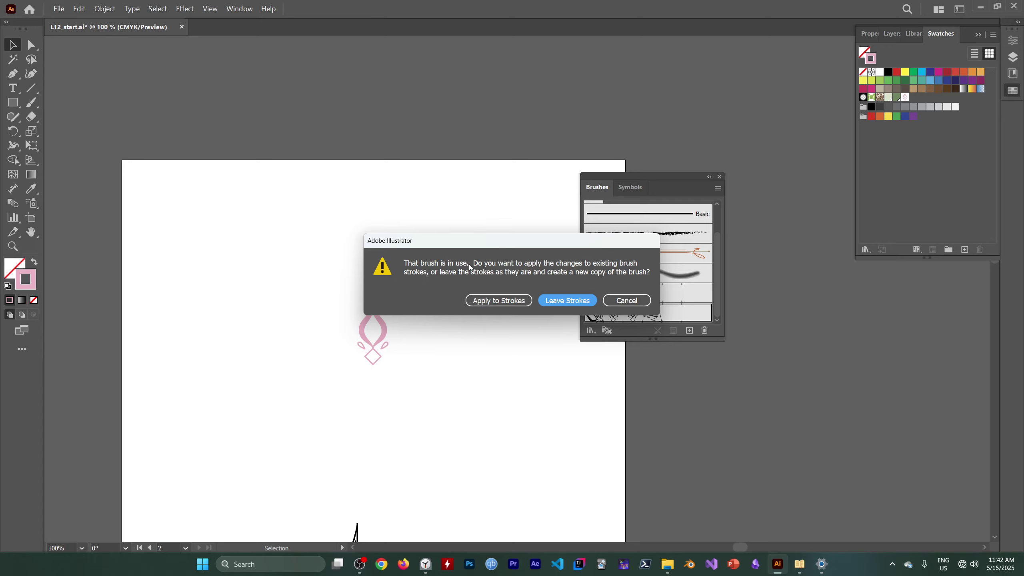
{"action": "left_click", "coordinate": [505, 303]}
{"action": "left_click", "coordinate": [720, 176]}
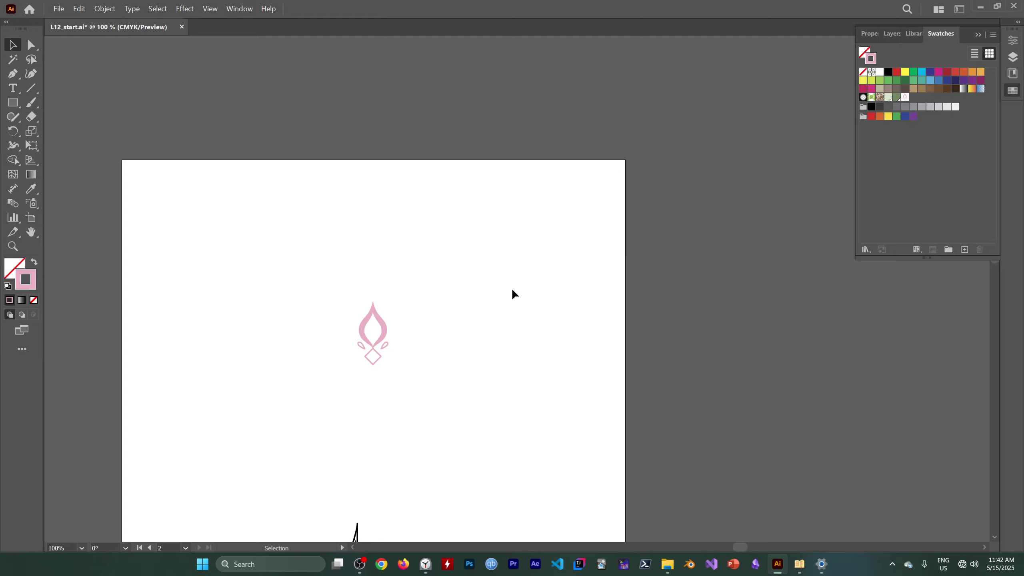
- Apply the deco pattern brush to the large triangle above the UPLIFT title and deselect it
{"action": "key", "text": "h"}
{"action": "mouse_move", "coordinate": [642, 232]}
{"action": "left_mouse_down"}
{"action": "mouse_move", "coordinate": [796, 100]}
{"action": "mouse_move", "coordinate": [927, 242]}
{"action": "left_mouse_up"}
{"action": "left_click_drag", "start_coordinate": [273, 428], "coordinate": [721, 231]}
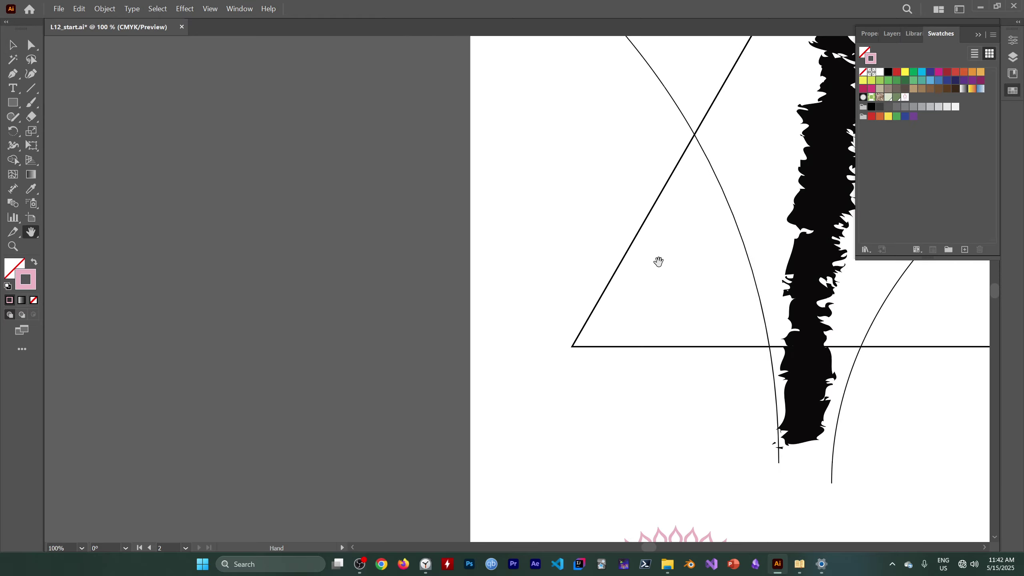
{"action": "left_click_drag", "start_coordinate": [726, 382], "coordinate": [493, 227]}
{"action": "left_click_drag", "start_coordinate": [567, 211], "coordinate": [528, 194]}
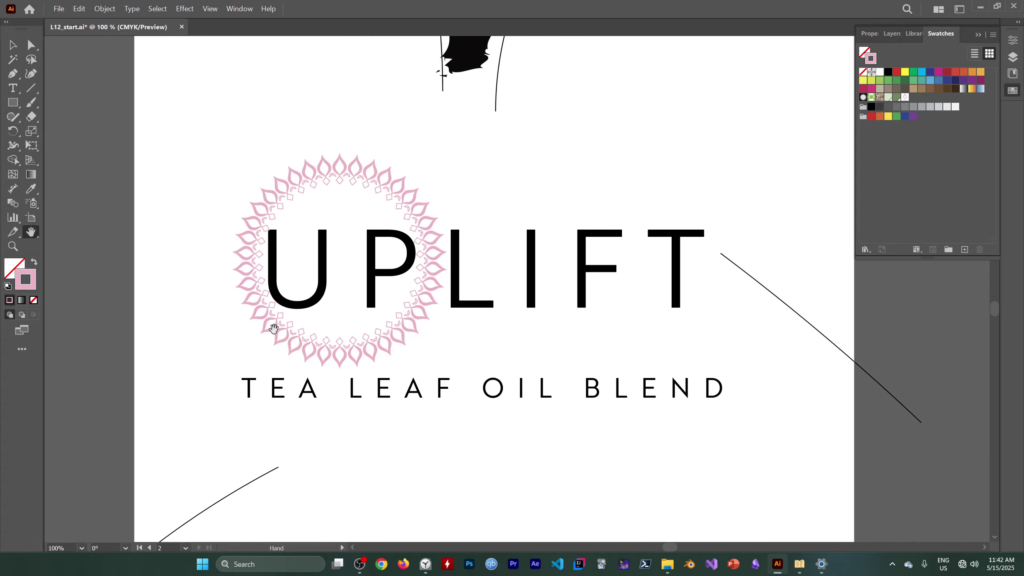
{"action": "mouse_move", "coordinate": [266, 313]}
{"action": "left_mouse_down"}
{"action": "mouse_move", "coordinate": [449, 218]}
{"action": "mouse_move", "coordinate": [429, 235]}
{"action": "mouse_move", "coordinate": [601, 274]}
{"action": "left_mouse_up"}
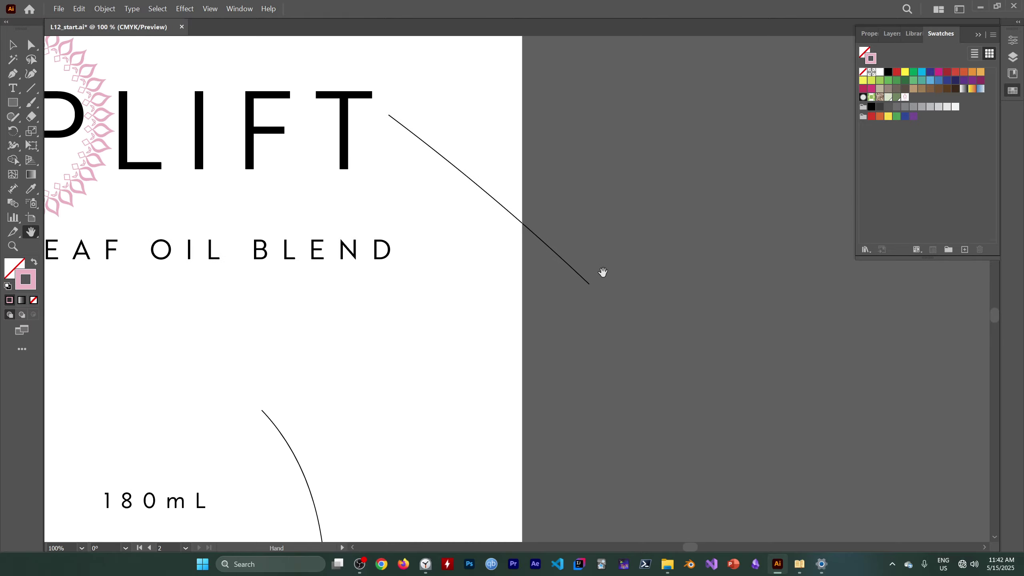
{"action": "mouse_move", "coordinate": [311, 284]}
{"action": "left_mouse_down"}
{"action": "mouse_move", "coordinate": [450, 400]}
{"action": "mouse_move", "coordinate": [478, 447]}
{"action": "left_mouse_up"}
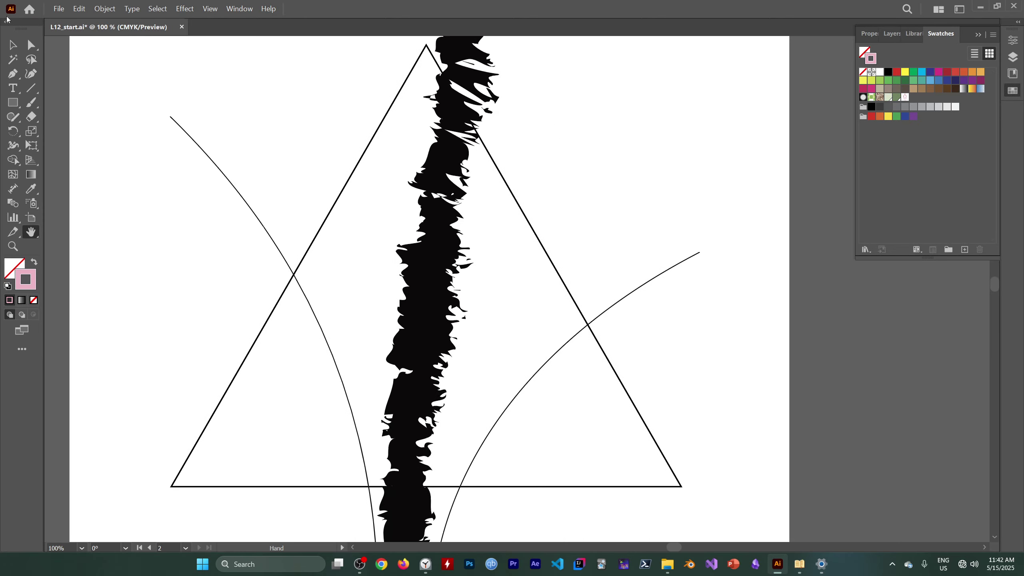
{"action": "left_click", "coordinate": [13, 44]}
{"action": "left_click", "coordinate": [337, 205]}
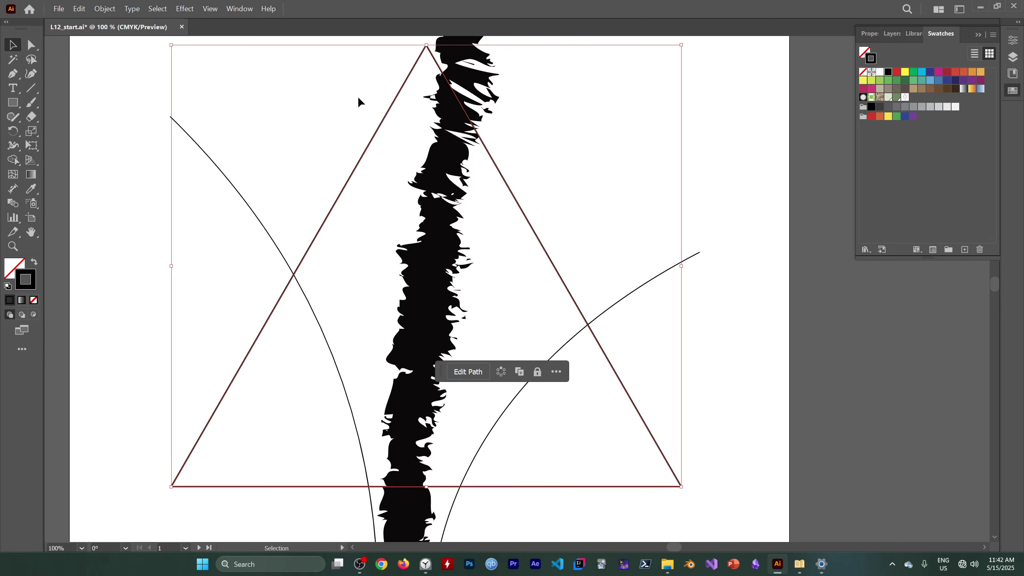
{"action": "left_click", "coordinate": [239, 9]}
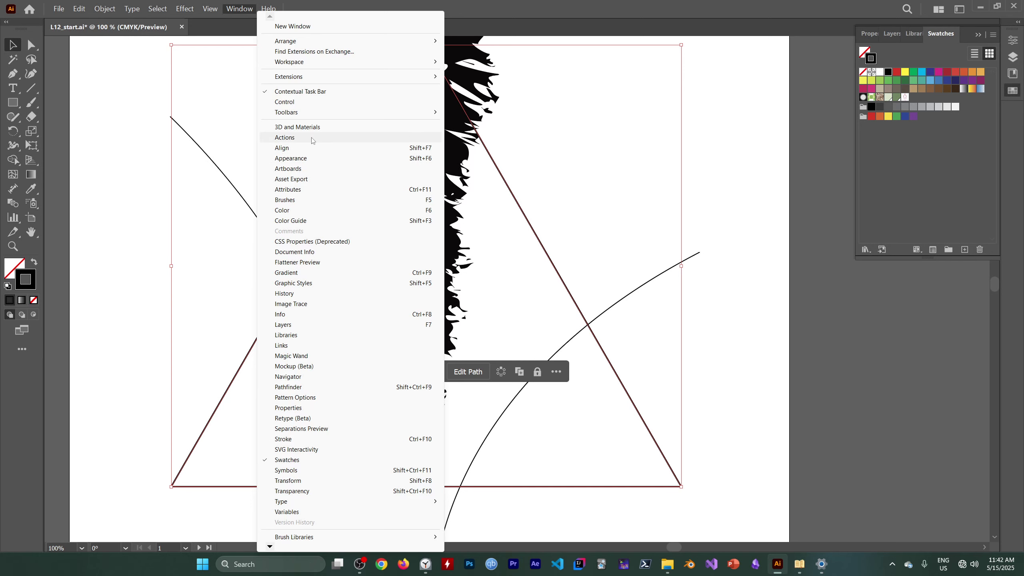
{"action": "left_click", "coordinate": [312, 199]}
{"action": "left_click", "coordinate": [600, 315]}
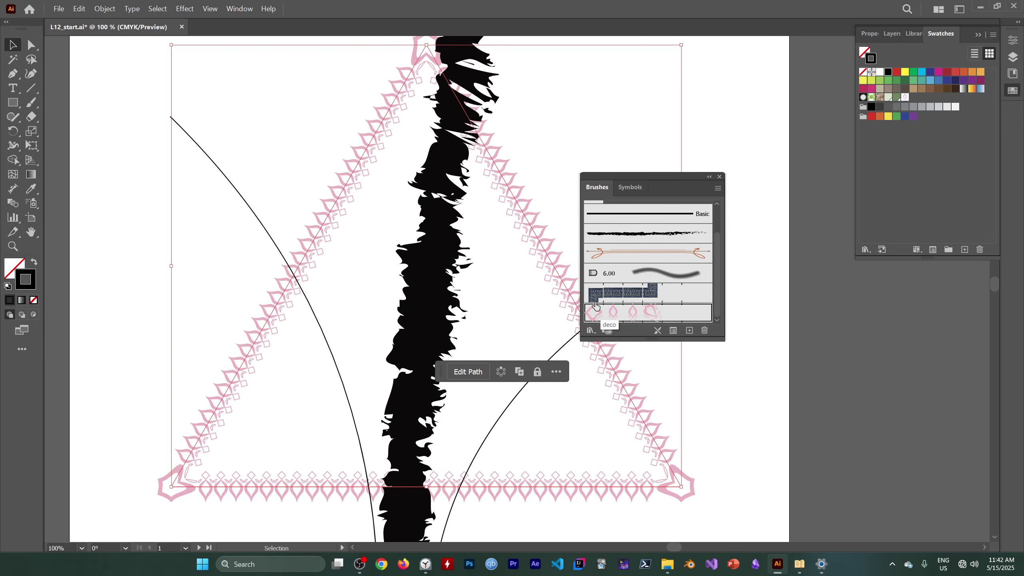
{"action": "left_click", "coordinate": [632, 93]}
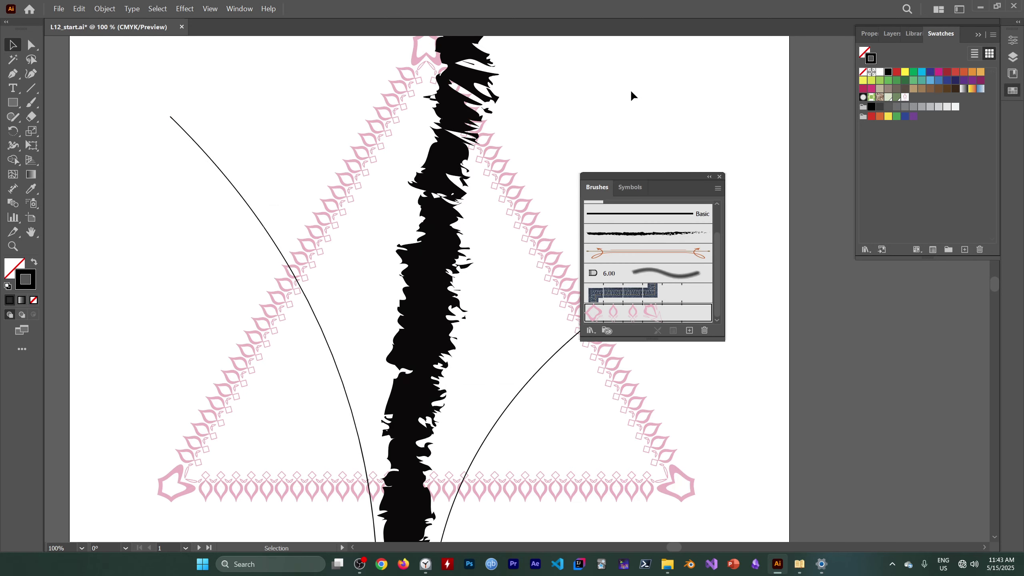
{"action": "left_click", "coordinate": [719, 177]}
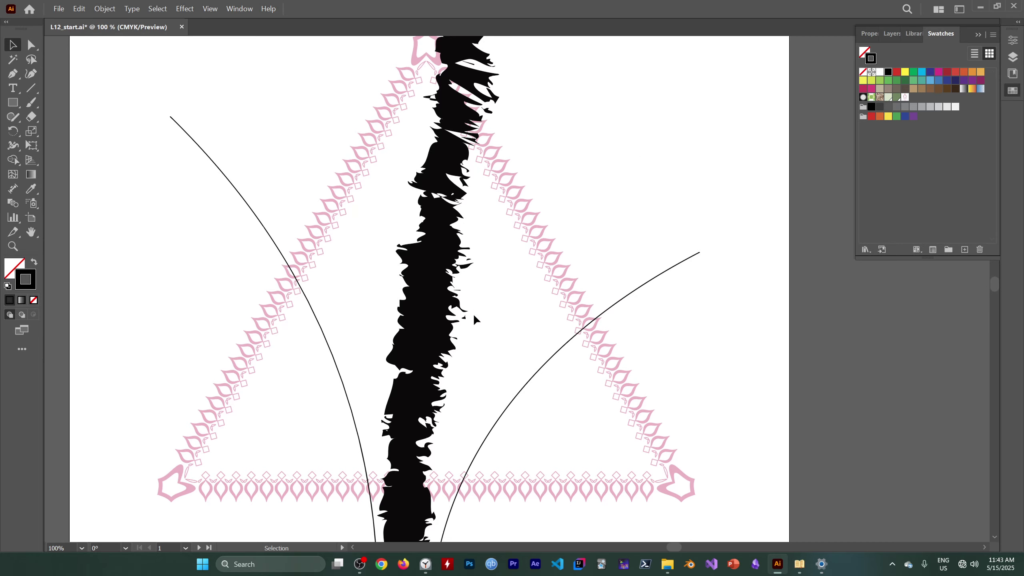
- Remove the rough charcoal brush from the thick curved path that crosses the triangle
{"action": "key", "text": "space"}
{"action": "left_click_drag", "start_coordinate": [547, 235], "coordinate": [540, 365]}
{"action": "left_click_drag", "start_coordinate": [562, 305], "coordinate": [515, 236]}
{"action": "left_click", "coordinate": [12, 45]}
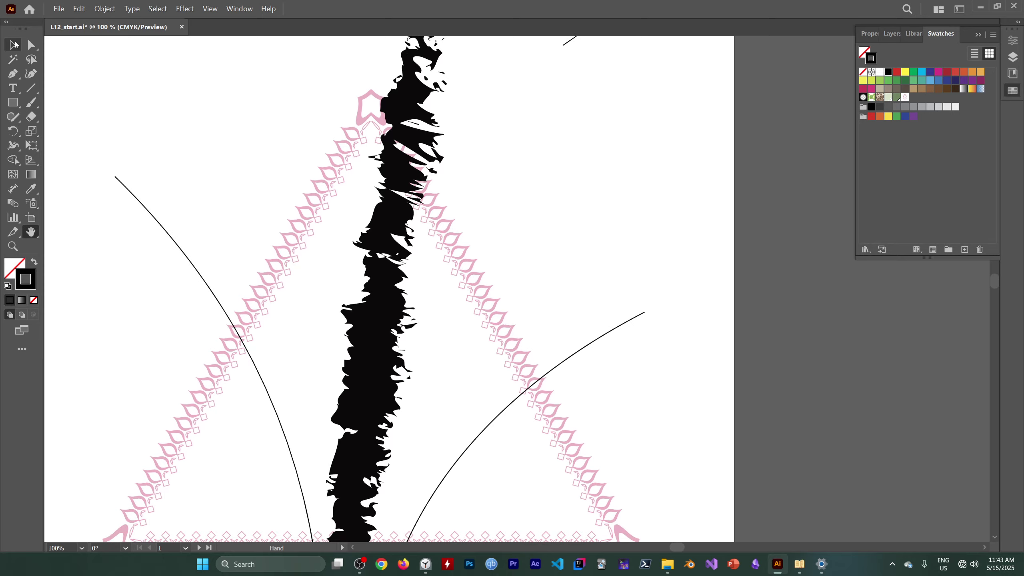
{"action": "left_click", "coordinate": [399, 205]}
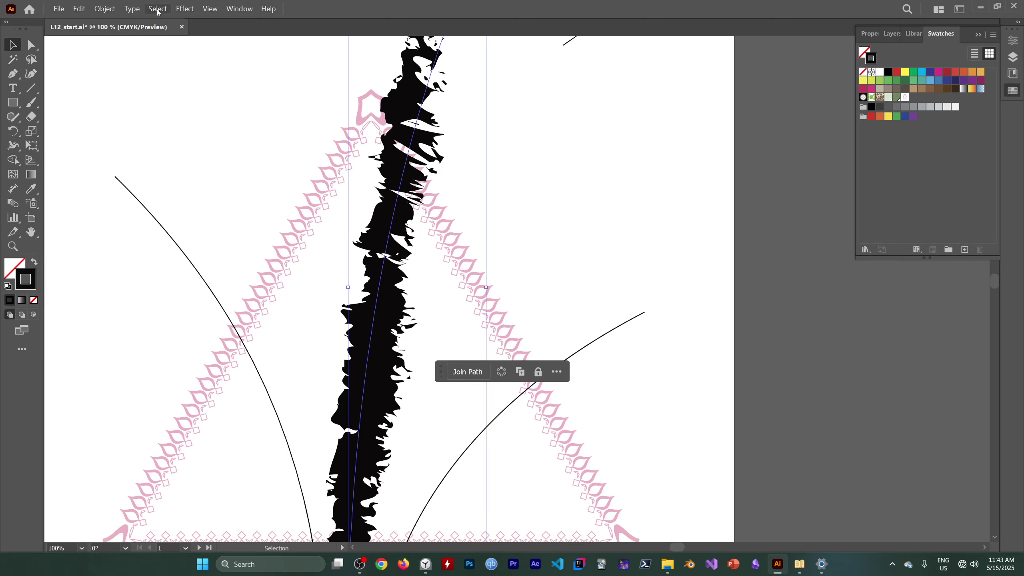
{"action": "left_click", "coordinate": [104, 9]}
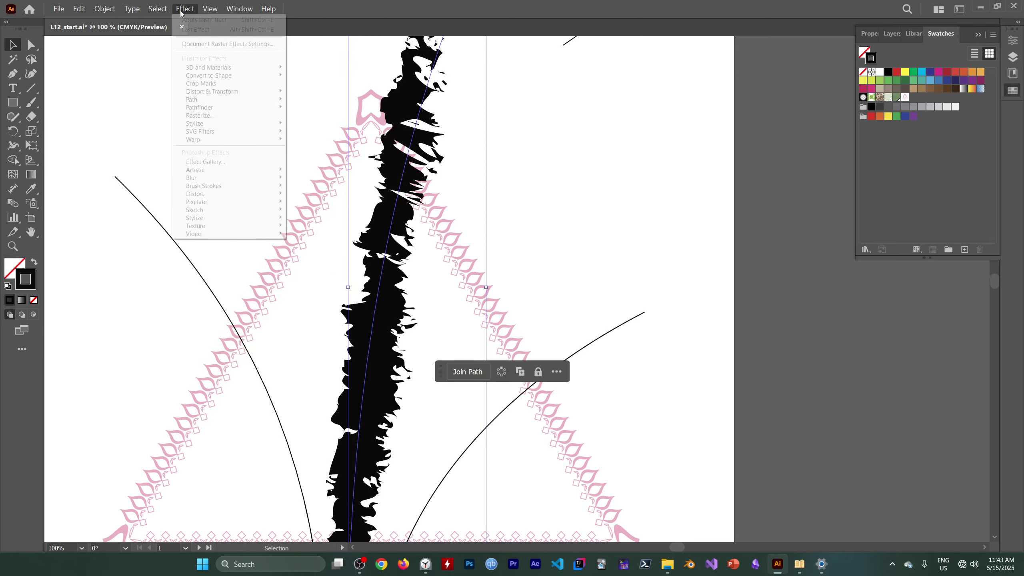
{"action": "mouse_move", "coordinate": [126, 12]}
{"action": "mouse_move", "coordinate": [240, 9]}
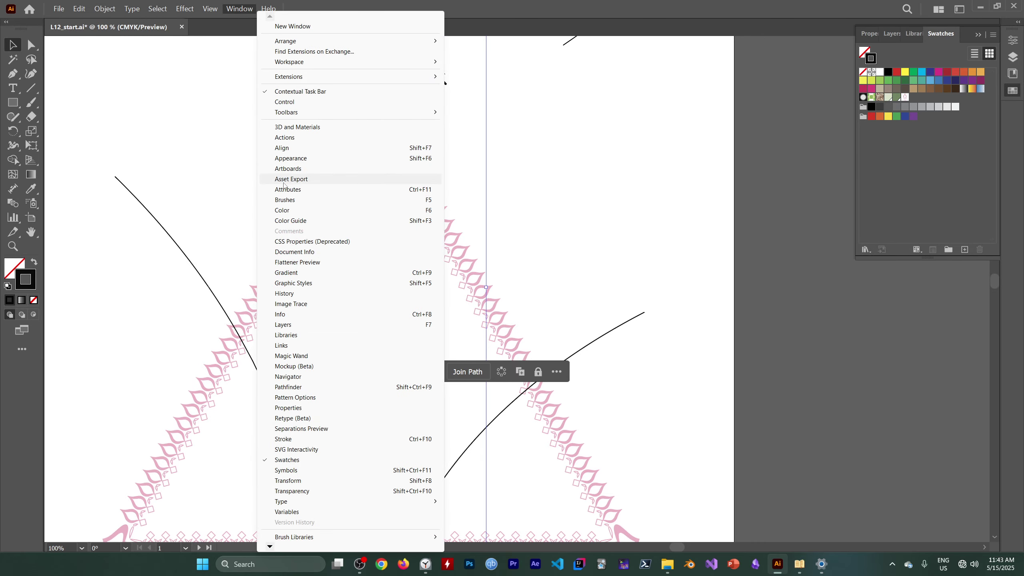
{"action": "left_click", "coordinate": [284, 199]}
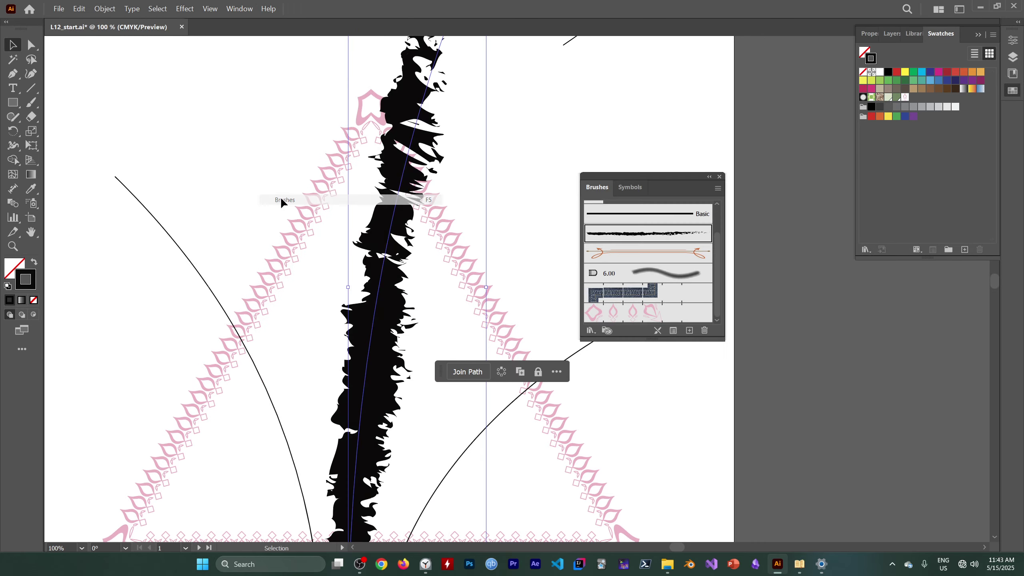
{"action": "left_click", "coordinate": [658, 331]}
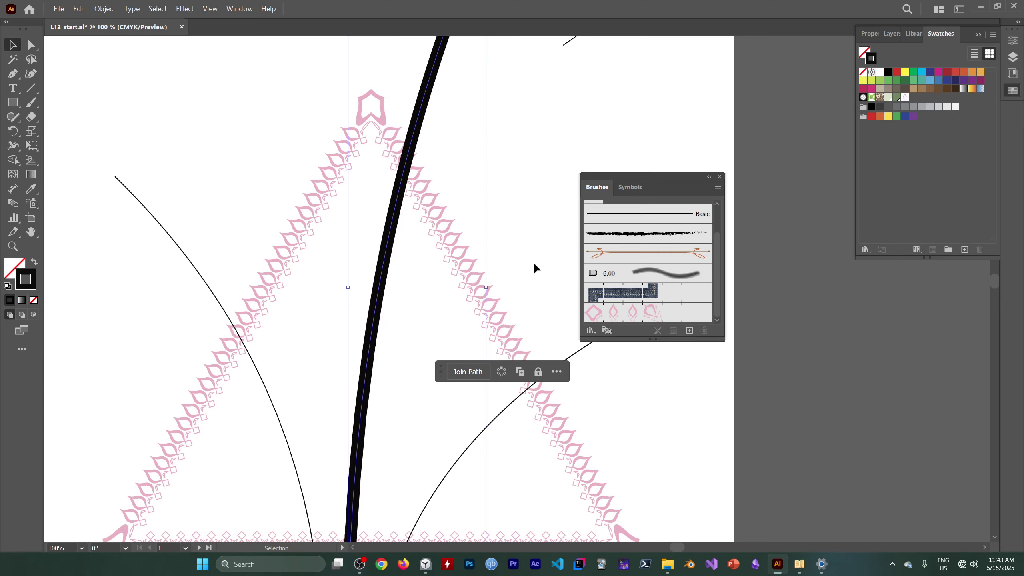
{"action": "left_click", "coordinate": [720, 177]}
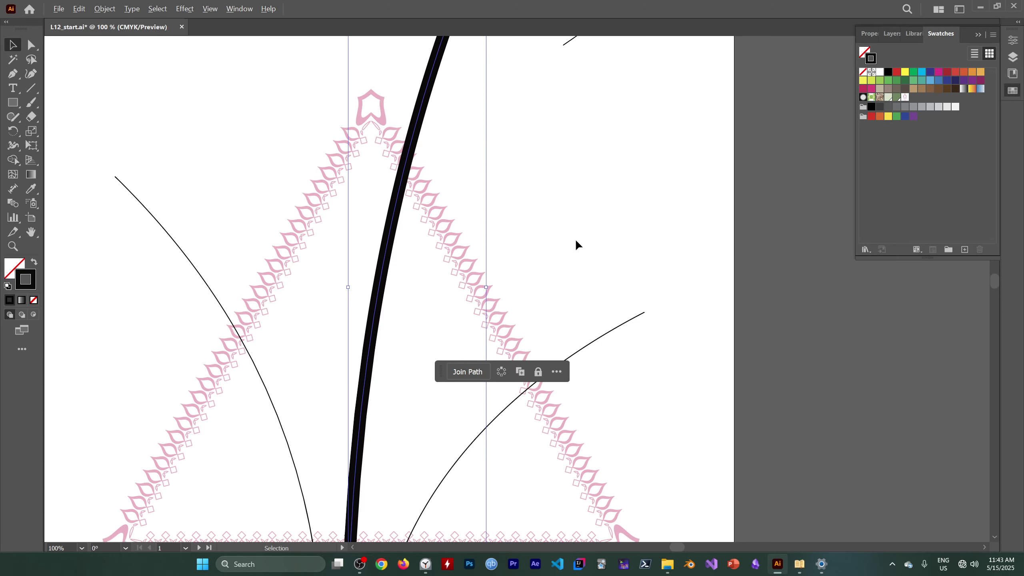
- Copy a thin neighbouring curve's stroke onto the thick curved path with the Eyedropper and deselect everything
{"action": "scroll", "coordinate": [575, 238], "scroll_direction": "down", "scroll_amount": 3}
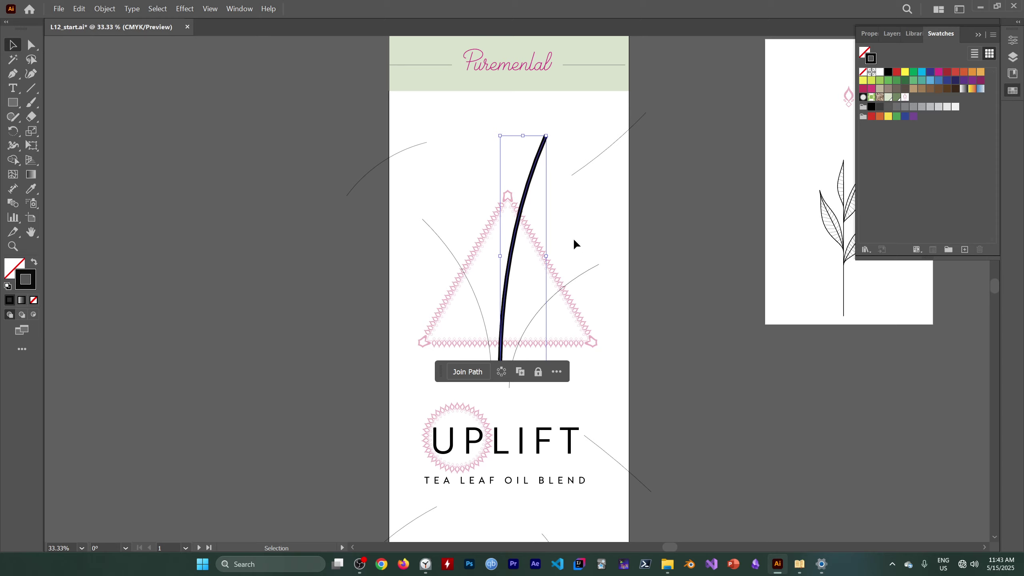
{"action": "left_click", "coordinate": [573, 238]}
{"action": "left_click", "coordinate": [514, 229]}
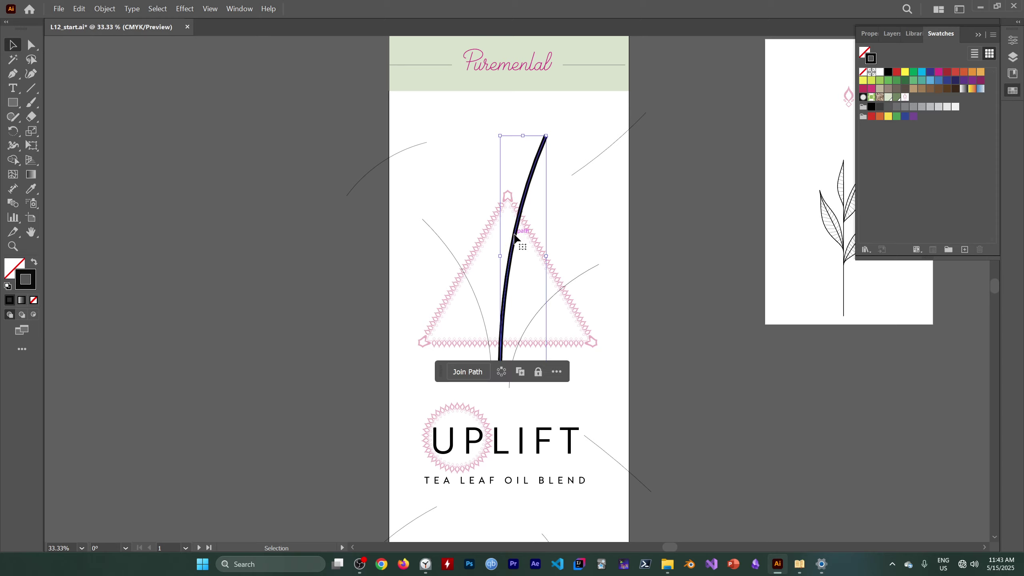
{"action": "left_click", "coordinate": [650, 241]}
{"action": "left_click", "coordinate": [31, 188]}
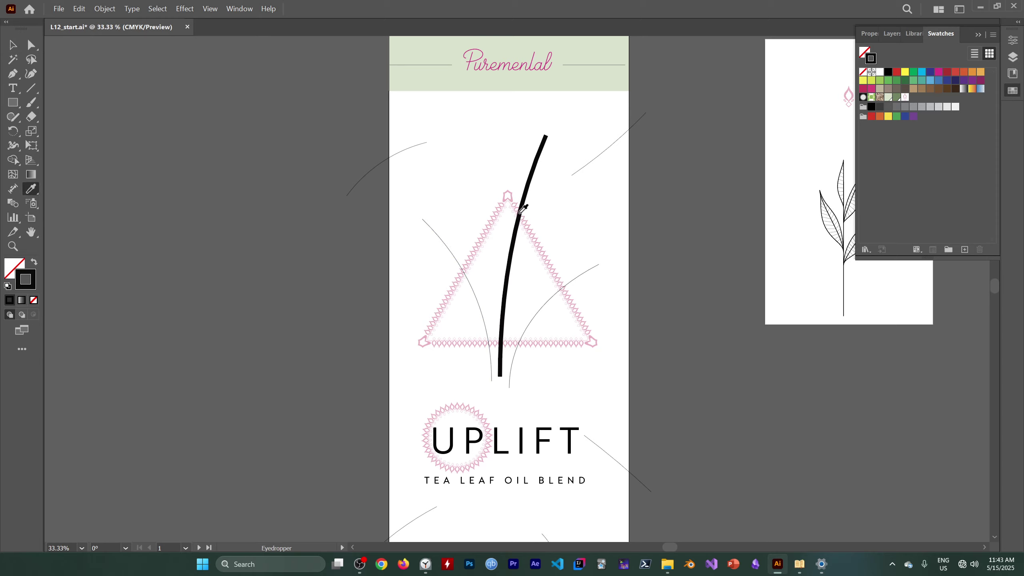
{"action": "left_click", "coordinate": [13, 47]}
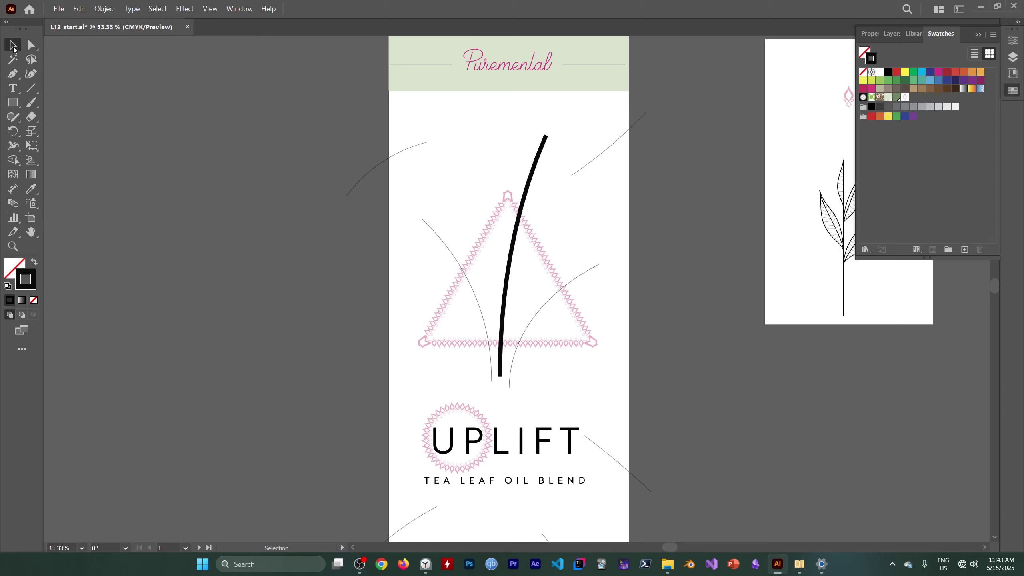
{"action": "left_click", "coordinate": [527, 187]}
{"action": "left_click", "coordinate": [31, 188]}
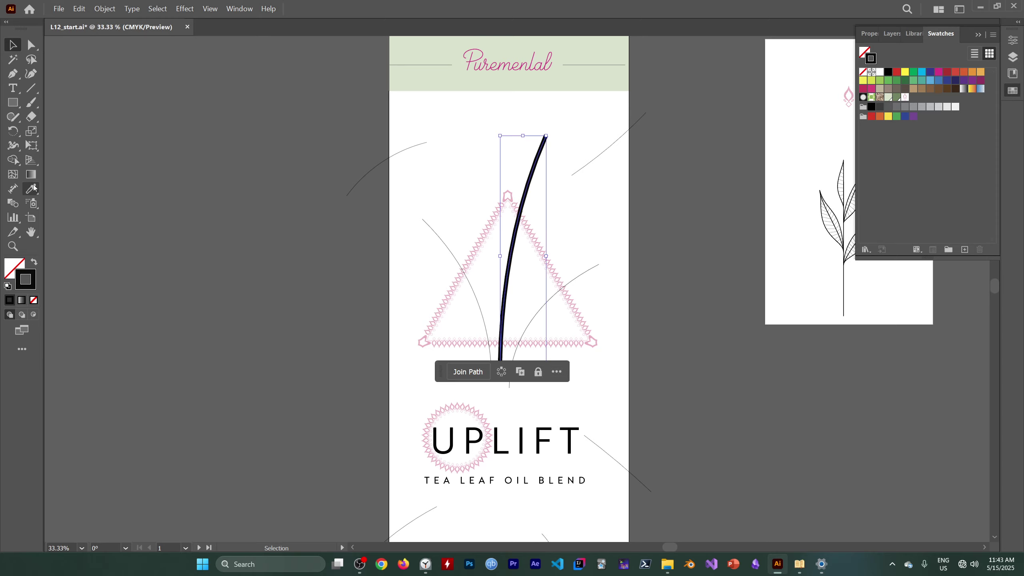
{"action": "left_click", "coordinate": [447, 226]}
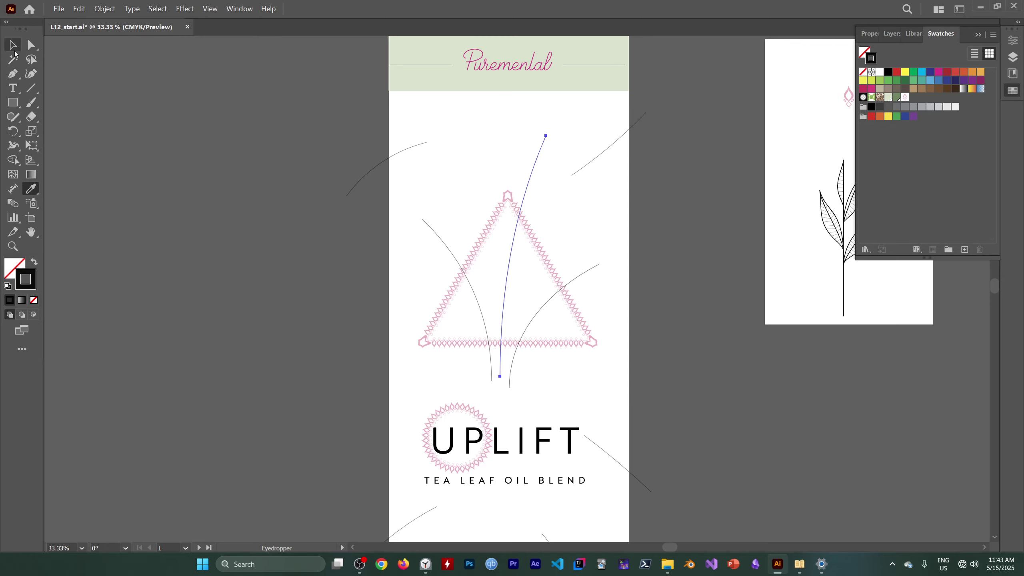
{"action": "left_click", "coordinate": [157, 9]}
{"action": "left_click", "coordinate": [175, 41]}
{"action": "left_click", "coordinate": [359, 564]}
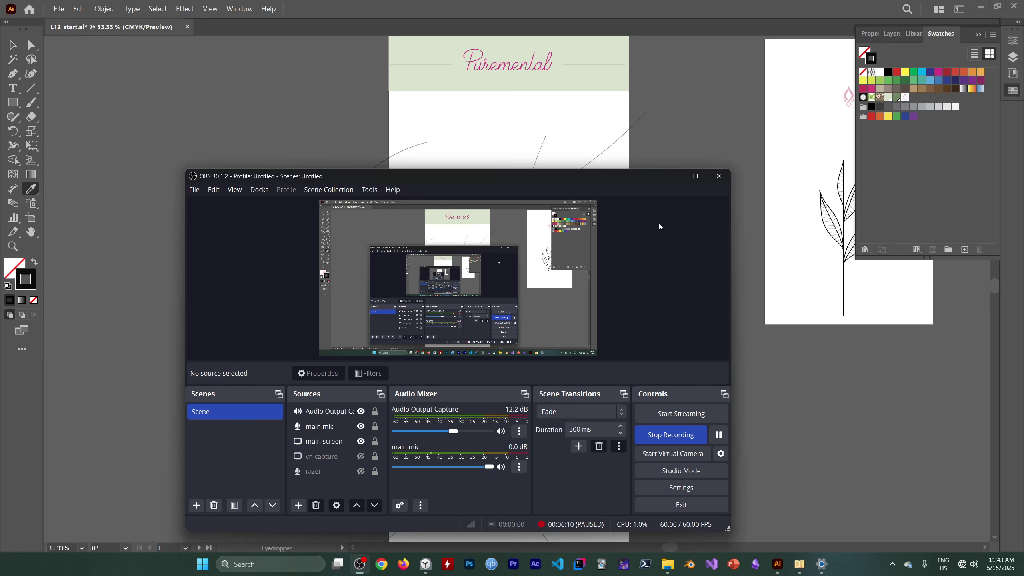
{"action": "left_click", "coordinate": [670, 177]}
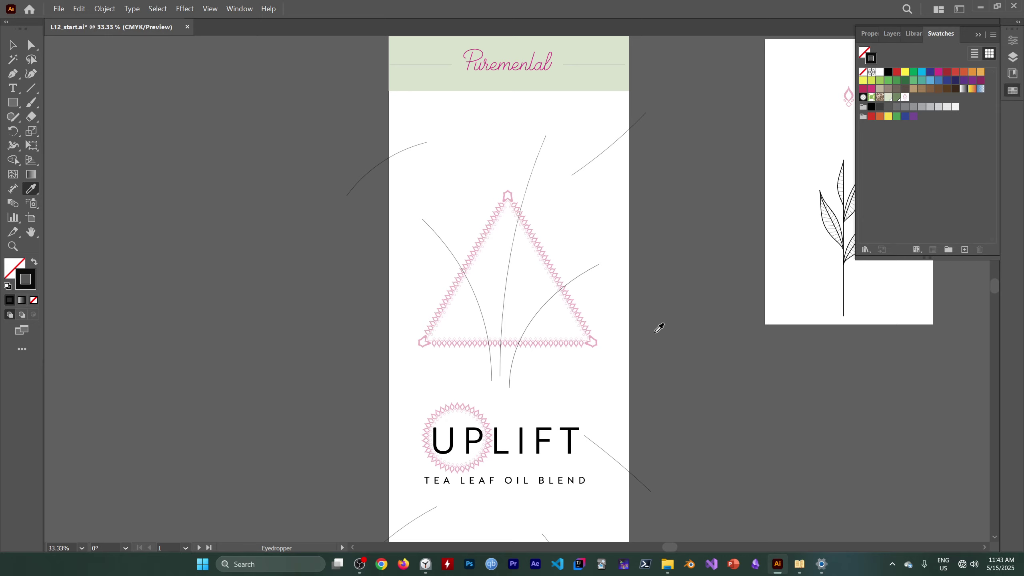
{"action": "left_click", "coordinate": [360, 564]}
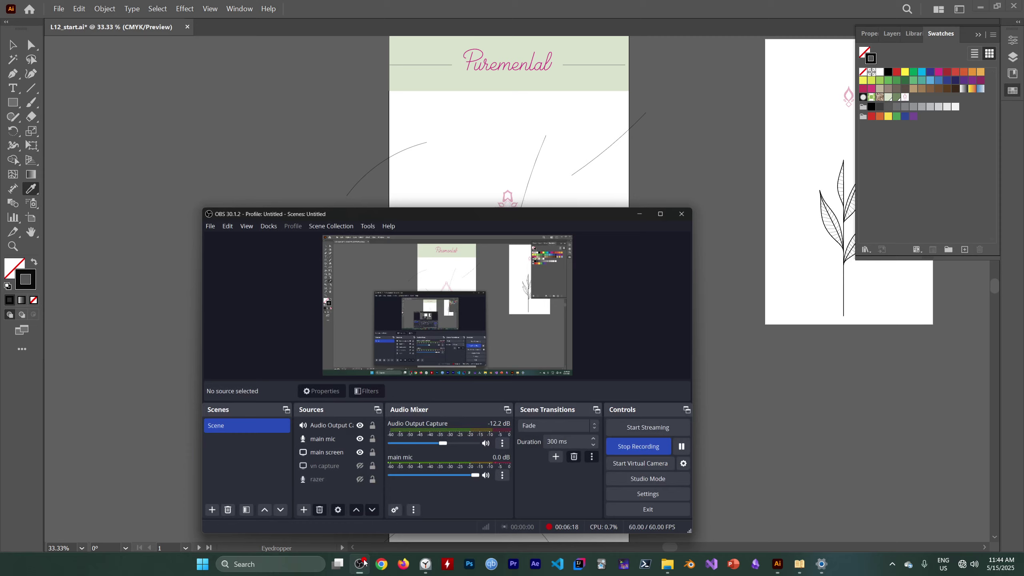
{"action": "left_click", "coordinate": [726, 437]}
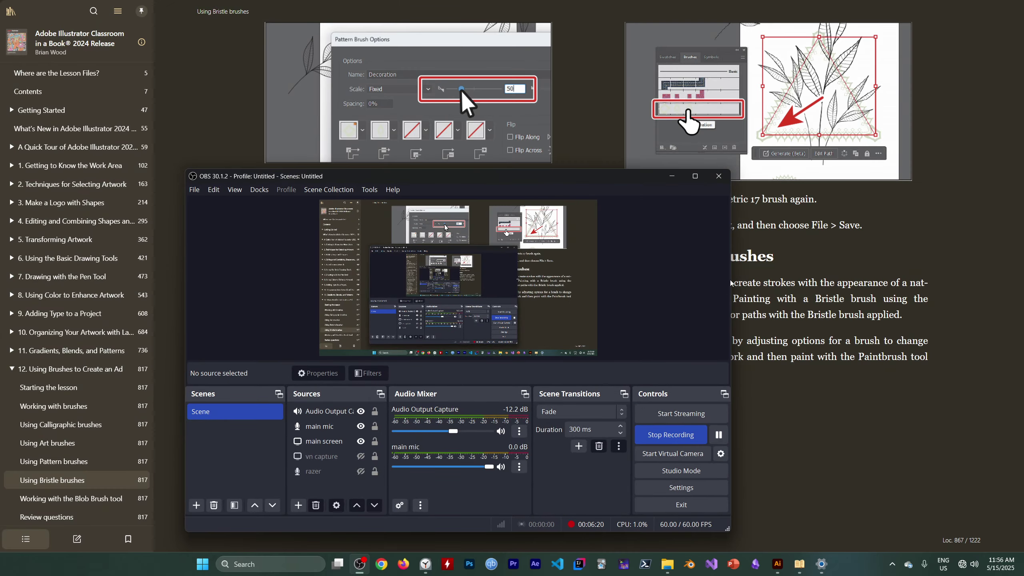
{"action": "left_click", "coordinate": [671, 176]}
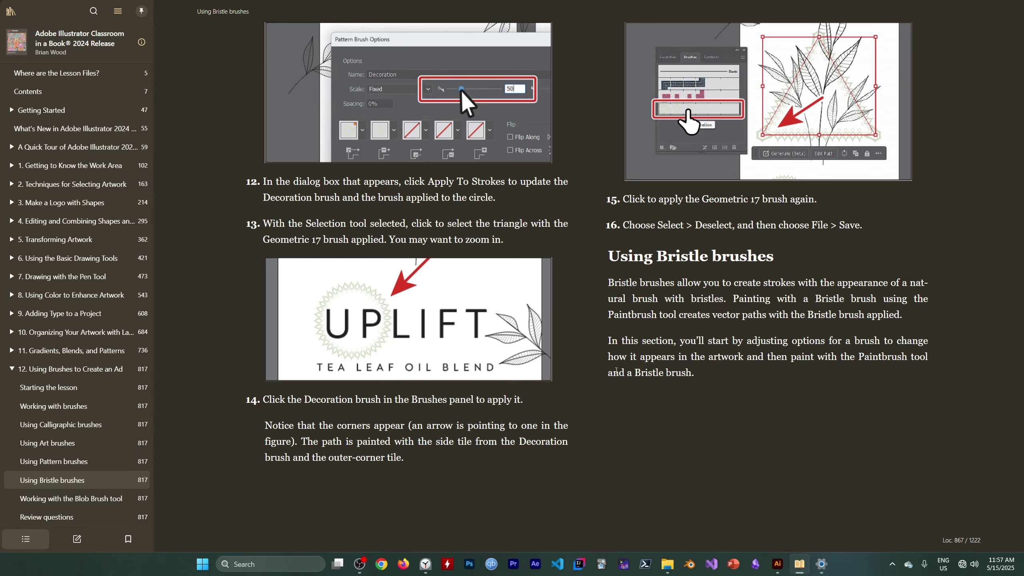
- Read the lesson's section on changing Bristle brush options in the e-book and return to Illustrator
{"action": "scroll", "coordinate": [293, 193], "scroll_direction": "down", "scroll_amount": 1}
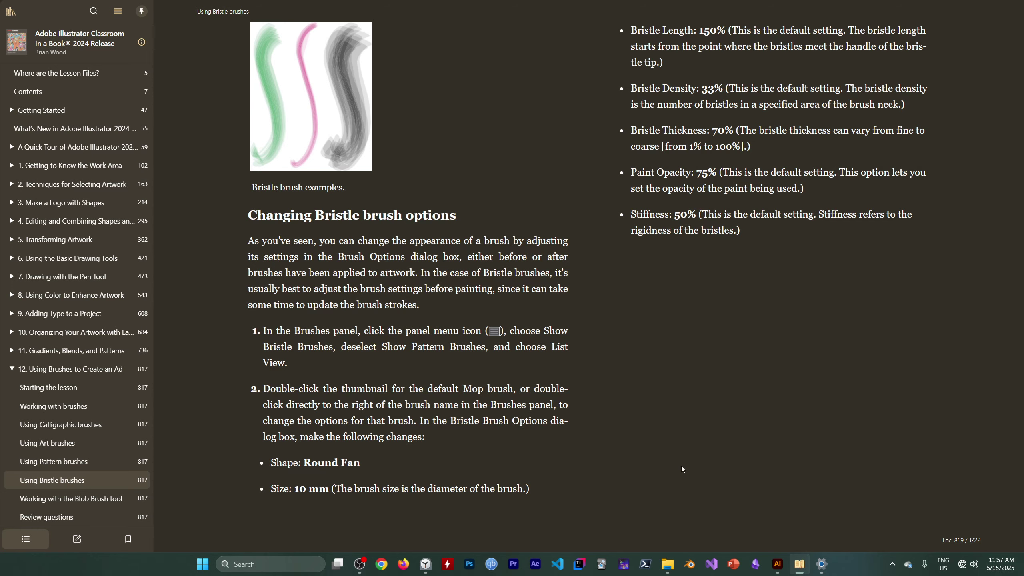
{"action": "left_click", "coordinate": [777, 564]}
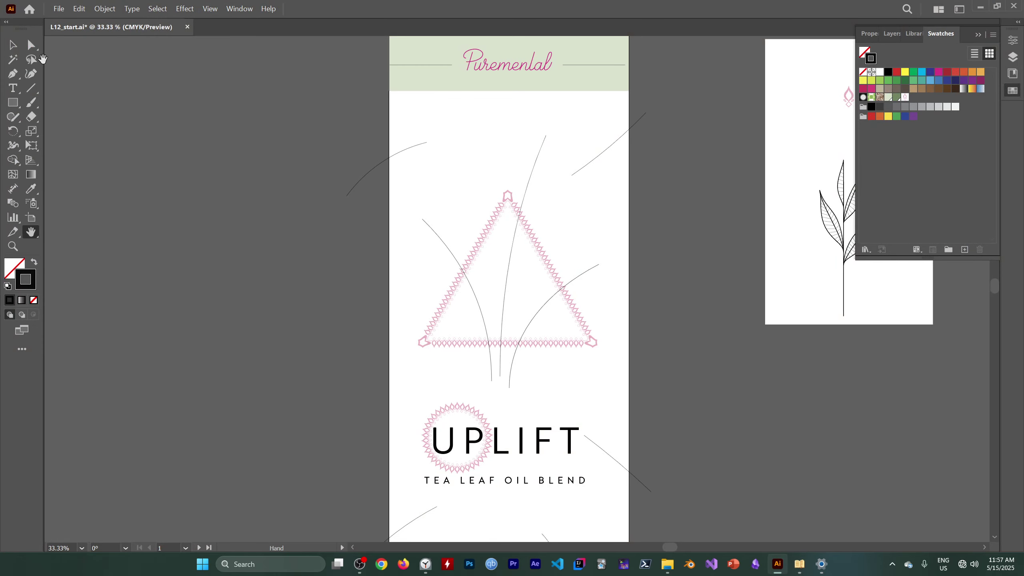
- Switch to the Selection tool, leave the artwork deselected and display the document's brushes
{"action": "key", "text": "v"}
{"action": "left_click", "coordinate": [593, 341]}
{"action": "left_click", "coordinate": [386, 315]}
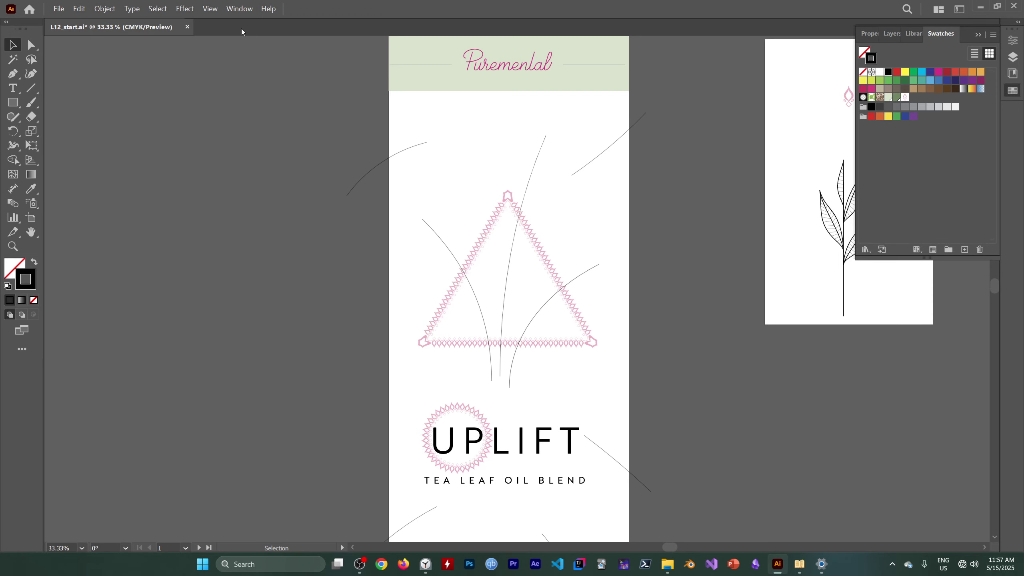
{"action": "left_click", "coordinate": [239, 8]}
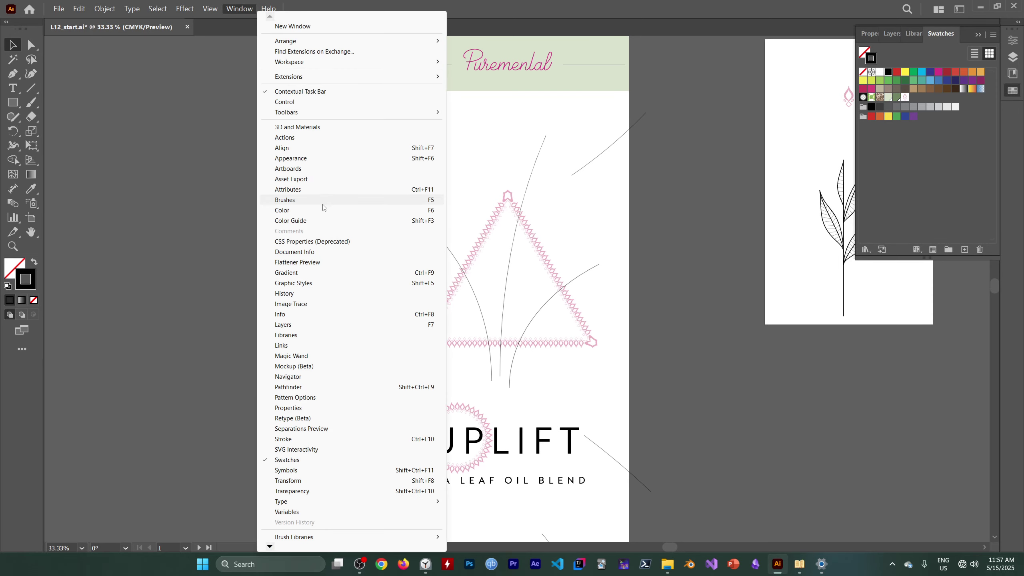
{"action": "left_click", "coordinate": [291, 200]}
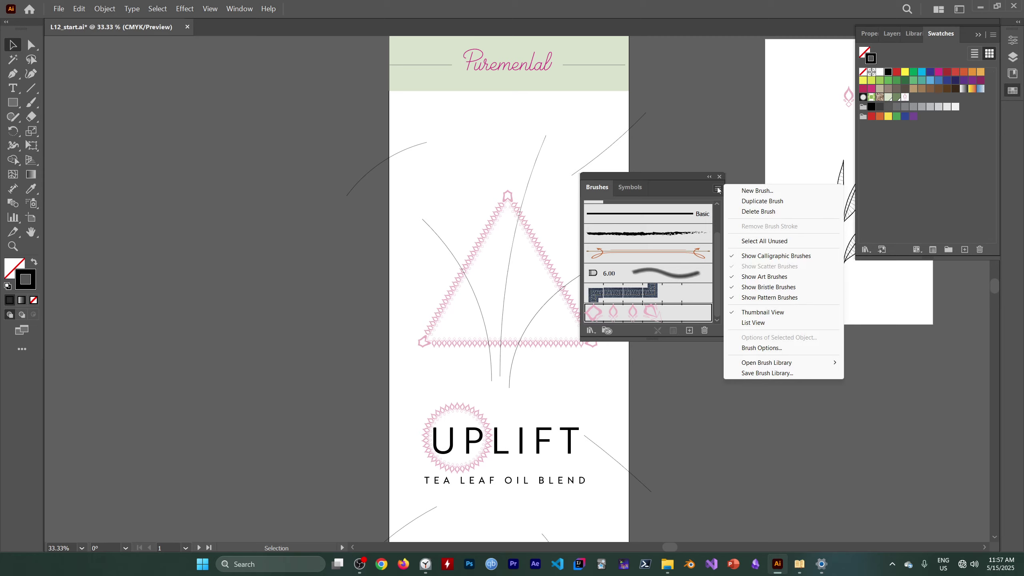
{"action": "left_click", "coordinate": [754, 293]}
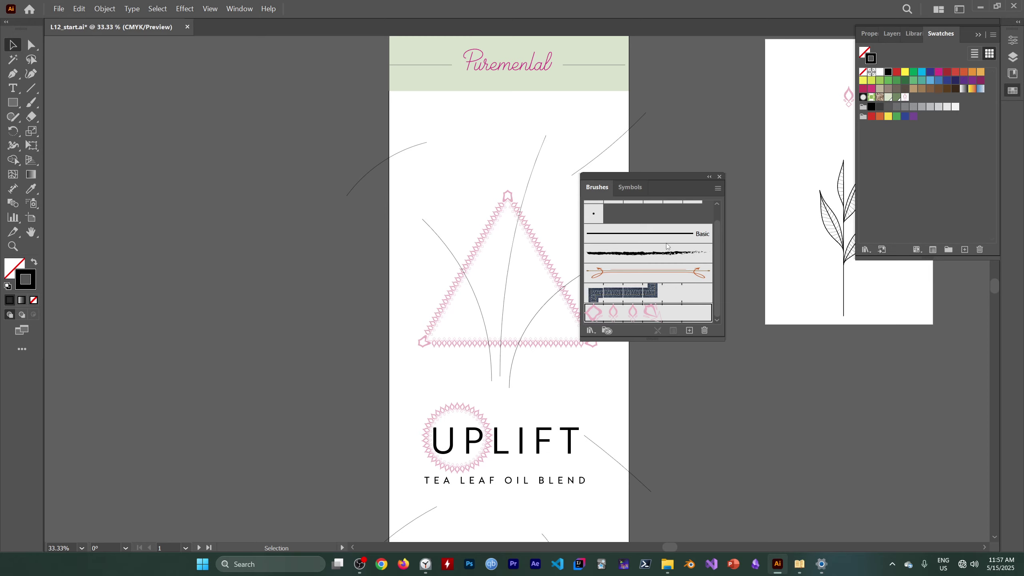
{"action": "left_click", "coordinate": [717, 189]}
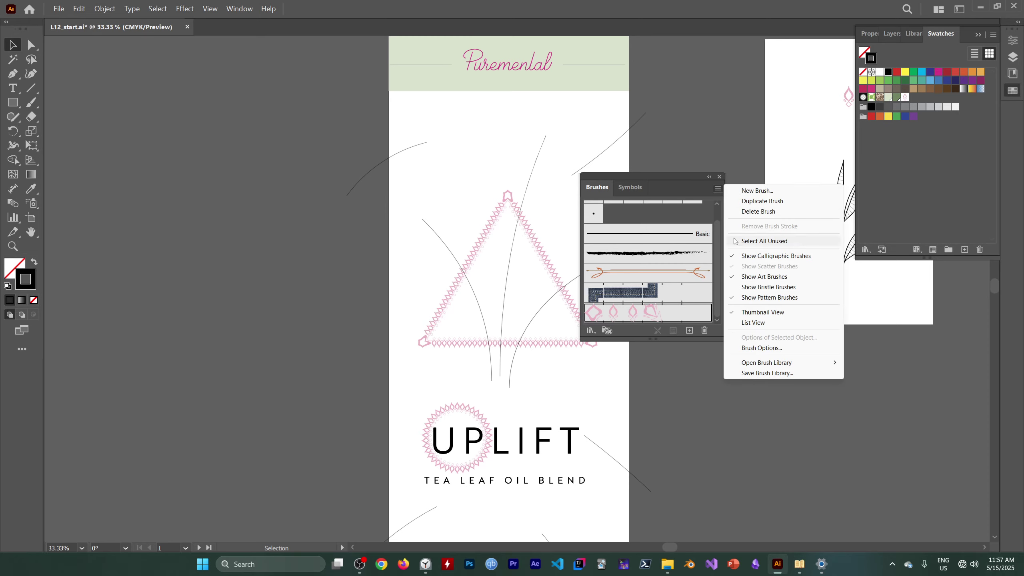
{"action": "left_click", "coordinate": [737, 287]}
- Hide the calligraphic, art and pattern brushes so that the brush list is limited to Bristle brushes
{"action": "left_click", "coordinate": [717, 188]}
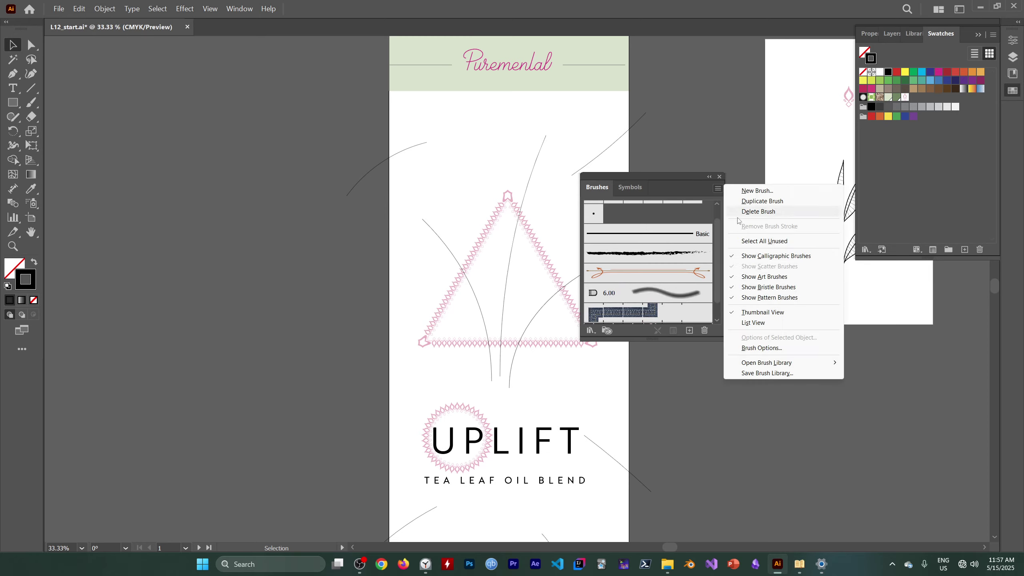
{"action": "left_click", "coordinate": [745, 258]}
{"action": "left_click", "coordinate": [718, 189]}
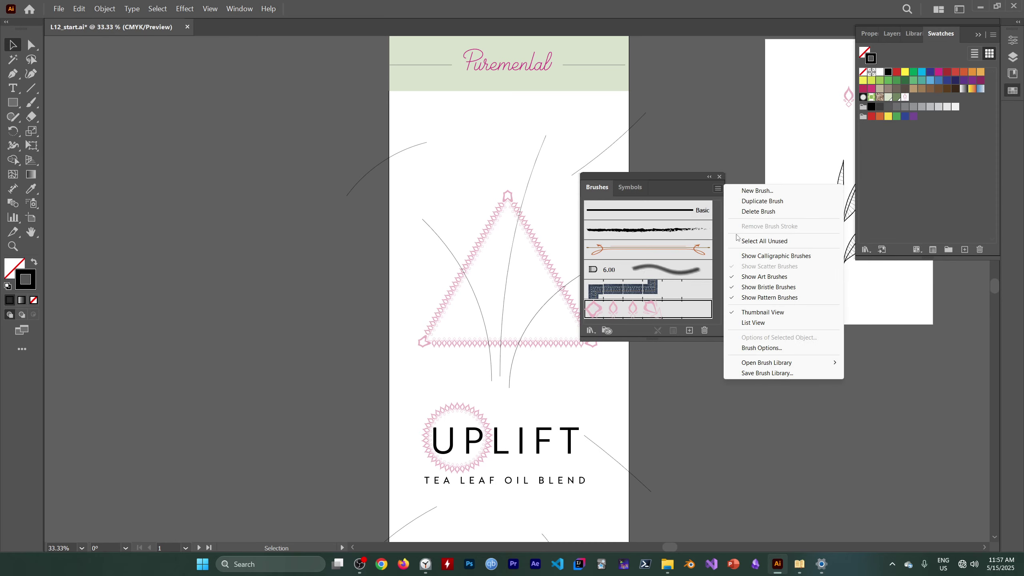
{"action": "left_click", "coordinate": [749, 279]}
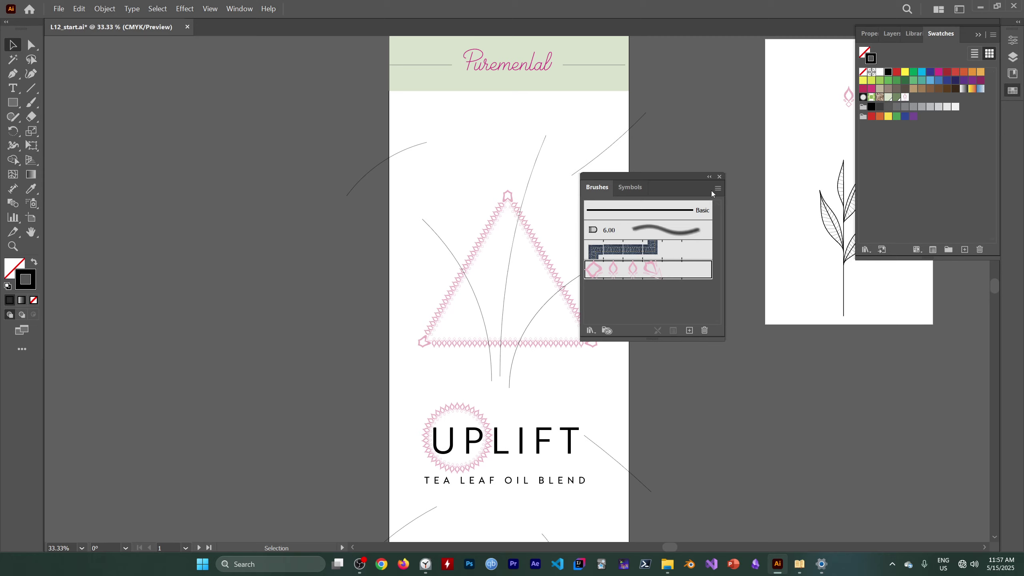
{"action": "left_click", "coordinate": [717, 189]}
{"action": "left_click", "coordinate": [754, 297]}
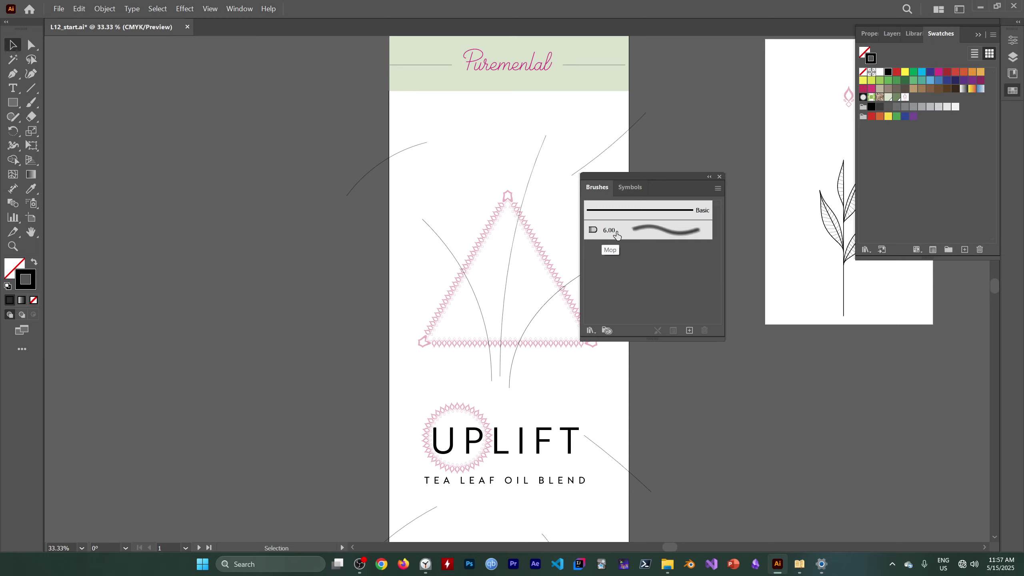
- Open the options of the Mop bristle brush and set its shape to Round Fan
{"action": "double_click", "coordinate": [696, 230]}
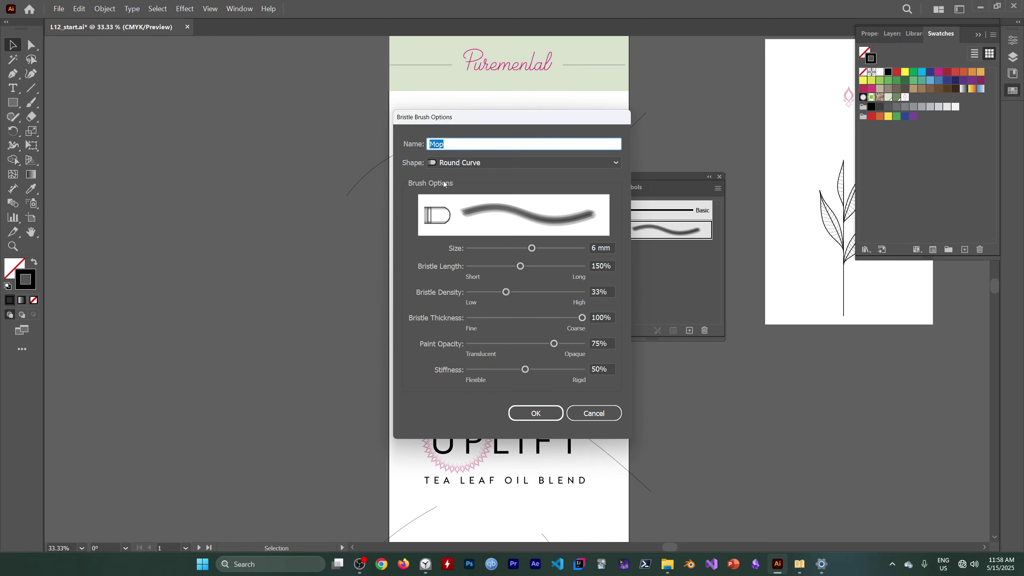
{"action": "left_click", "coordinate": [454, 163]}
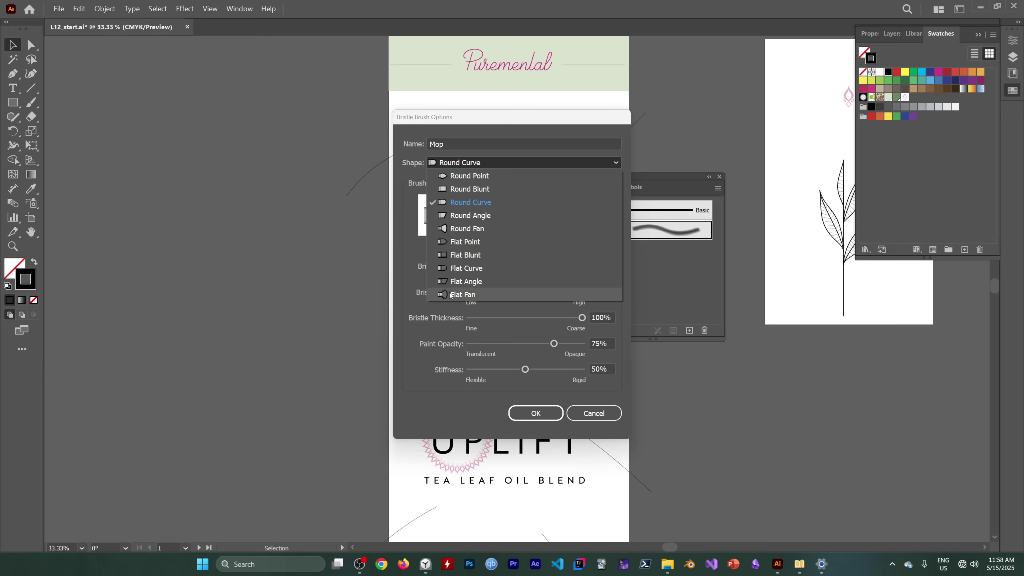
{"action": "left_click", "coordinate": [469, 229]}
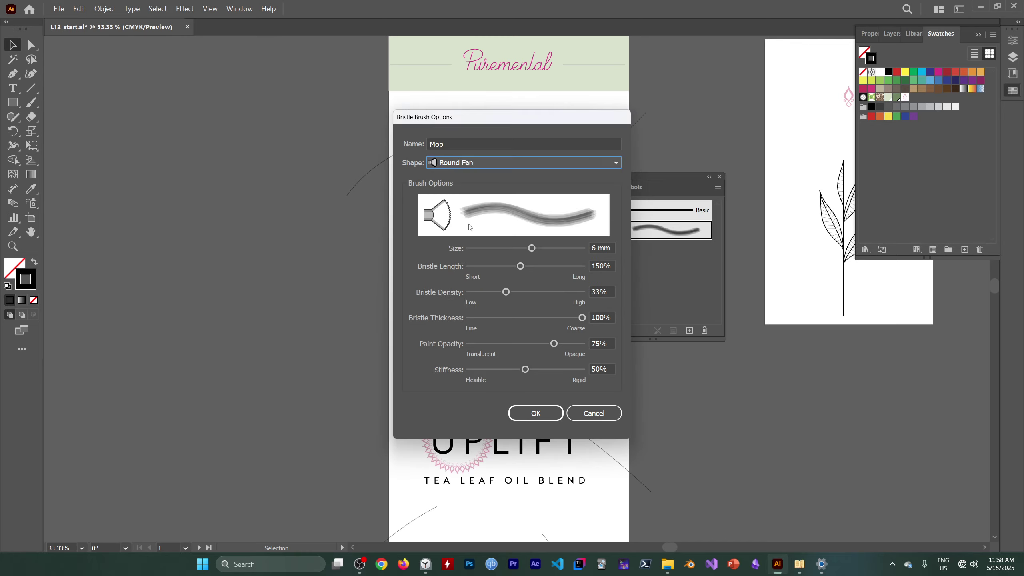
- Try the Round Point and Flat Curve shapes on the Mop brush and switch back to Round Fan
{"action": "left_click", "coordinate": [454, 165]}
{"action": "left_click", "coordinate": [452, 177]}
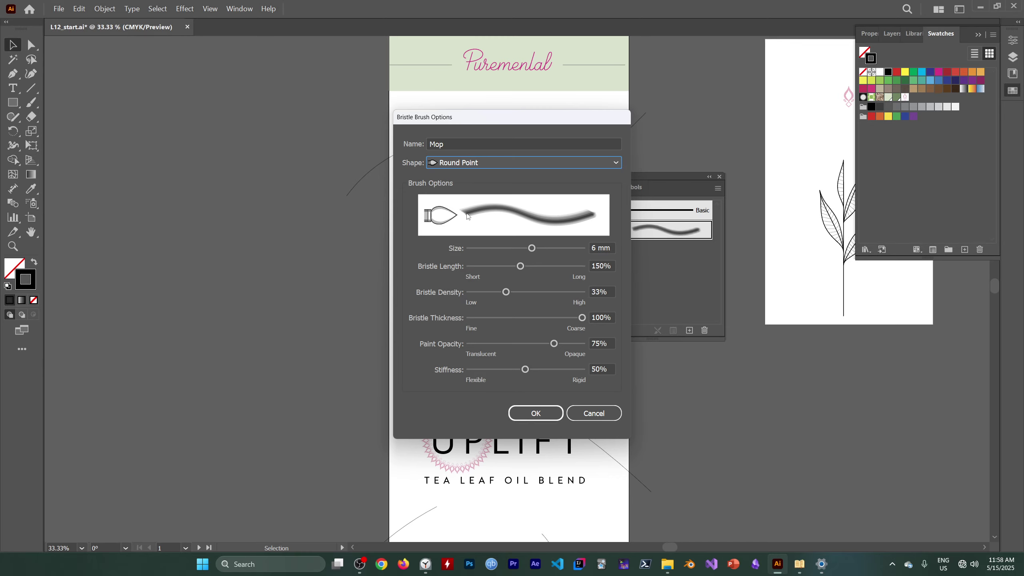
{"action": "left_click", "coordinate": [452, 166]}
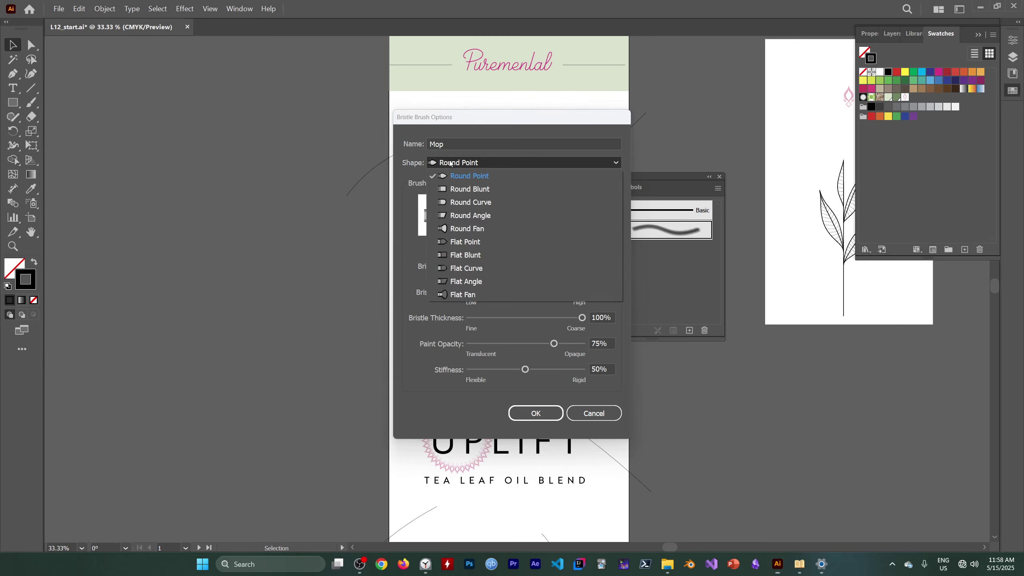
{"action": "left_click", "coordinate": [449, 266]}
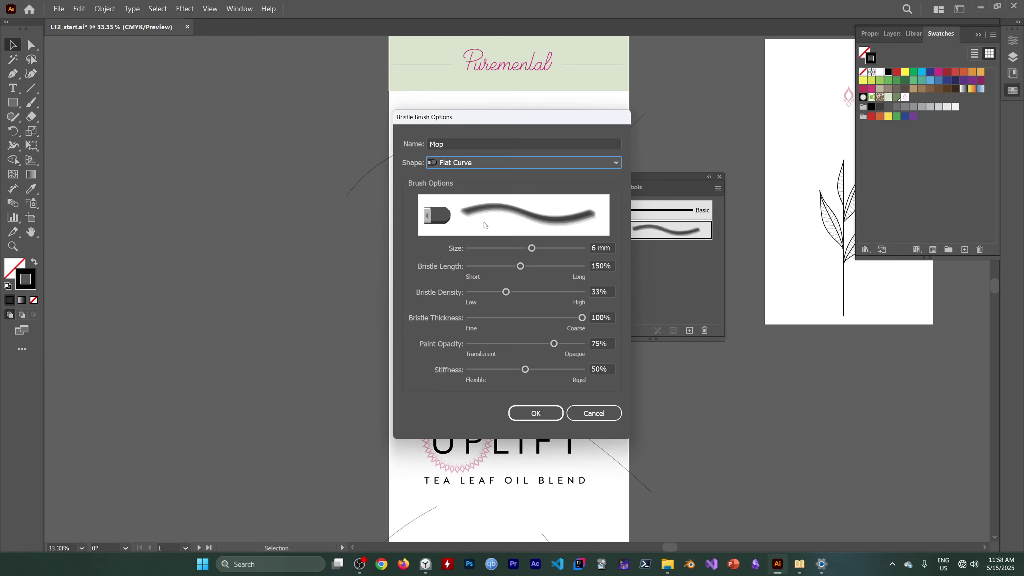
{"action": "left_click", "coordinate": [448, 164]}
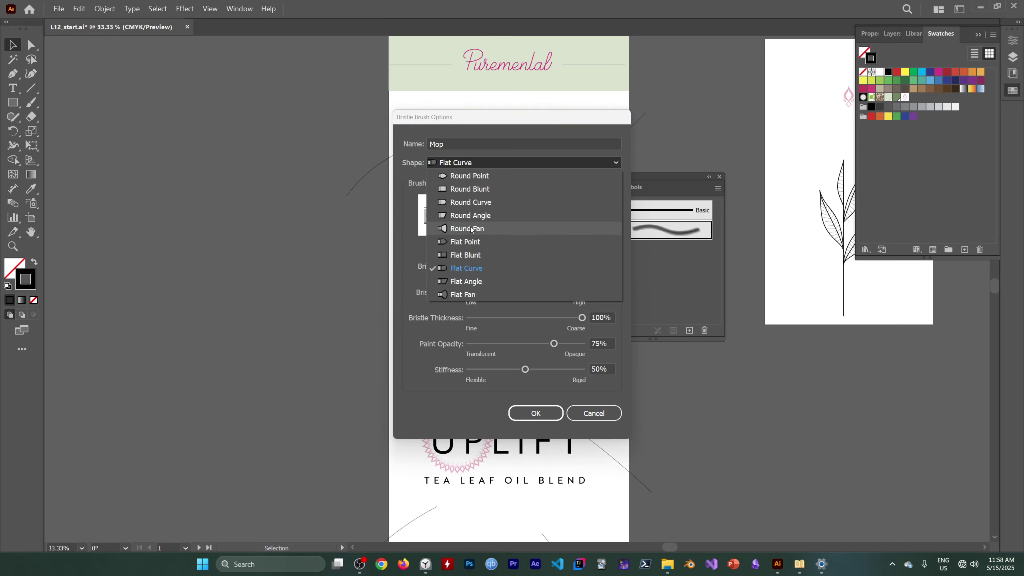
{"action": "left_click", "coordinate": [471, 229]}
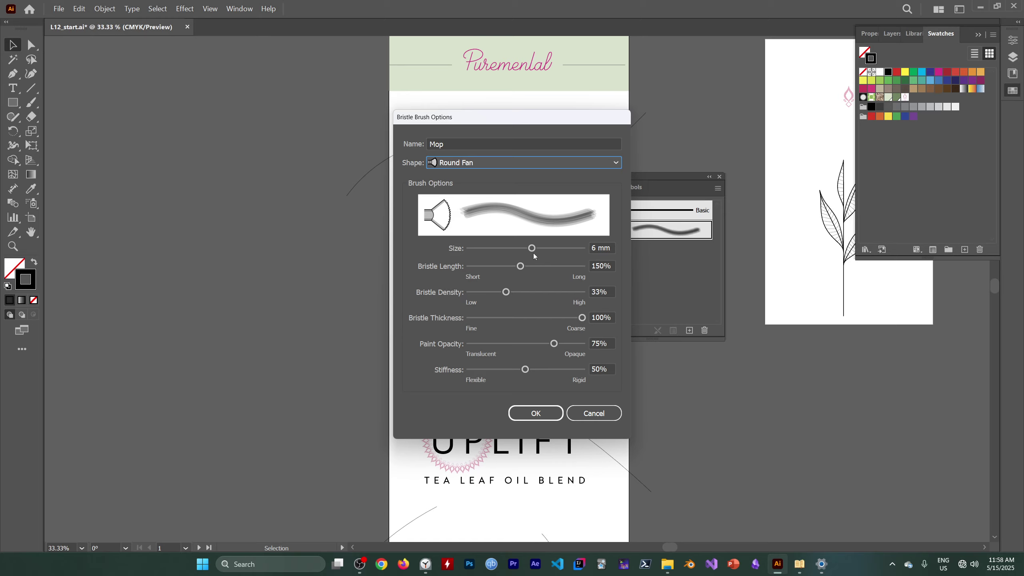
- Set the Mop brush's size to 6.13 mm, bristle length 135%, density 49%, paint opacity 97% and stiffness 48%, and apply the options
{"action": "mouse_move", "coordinate": [531, 248]}
{"action": "left_mouse_down"}
{"action": "mouse_move", "coordinate": [574, 251]}
{"action": "mouse_move", "coordinate": [520, 267]}
{"action": "mouse_move", "coordinate": [535, 266]}
{"action": "mouse_move", "coordinate": [471, 268]}
{"action": "mouse_move", "coordinate": [515, 270]}
{"action": "mouse_move", "coordinate": [524, 292]}
{"action": "mouse_move", "coordinate": [539, 292]}
{"action": "left_mouse_up"}
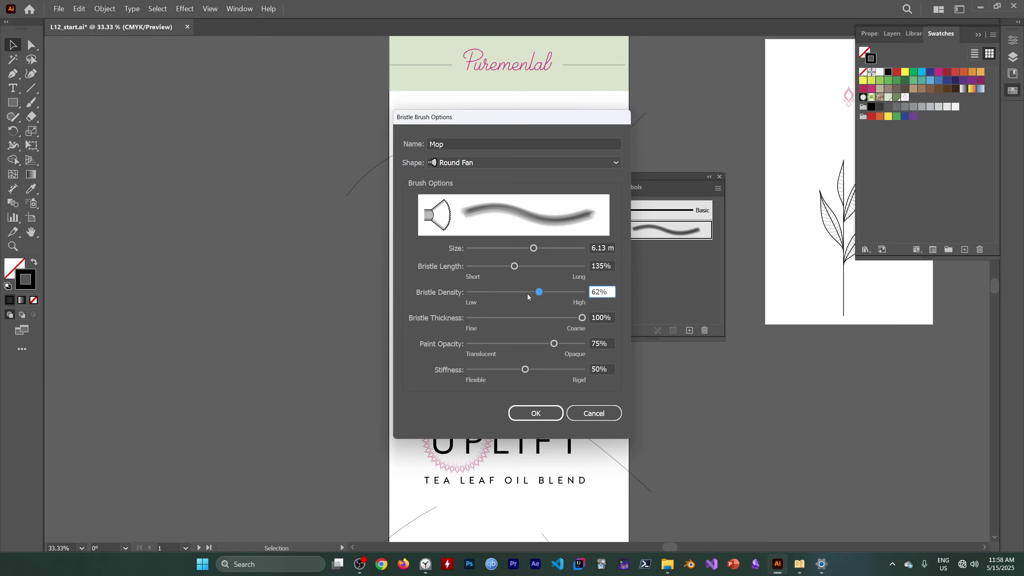
{"action": "left_click_drag", "start_coordinate": [529, 294], "coordinate": [524, 293]}
{"action": "mouse_move", "coordinate": [583, 320]}
{"action": "left_mouse_down"}
{"action": "mouse_move", "coordinate": [501, 322]}
{"action": "mouse_move", "coordinate": [582, 322]}
{"action": "mouse_move", "coordinate": [554, 345]}
{"action": "mouse_move", "coordinate": [519, 347]}
{"action": "mouse_move", "coordinate": [580, 343]}
{"action": "mouse_move", "coordinate": [515, 345]}
{"action": "mouse_move", "coordinate": [579, 346]}
{"action": "left_mouse_up"}
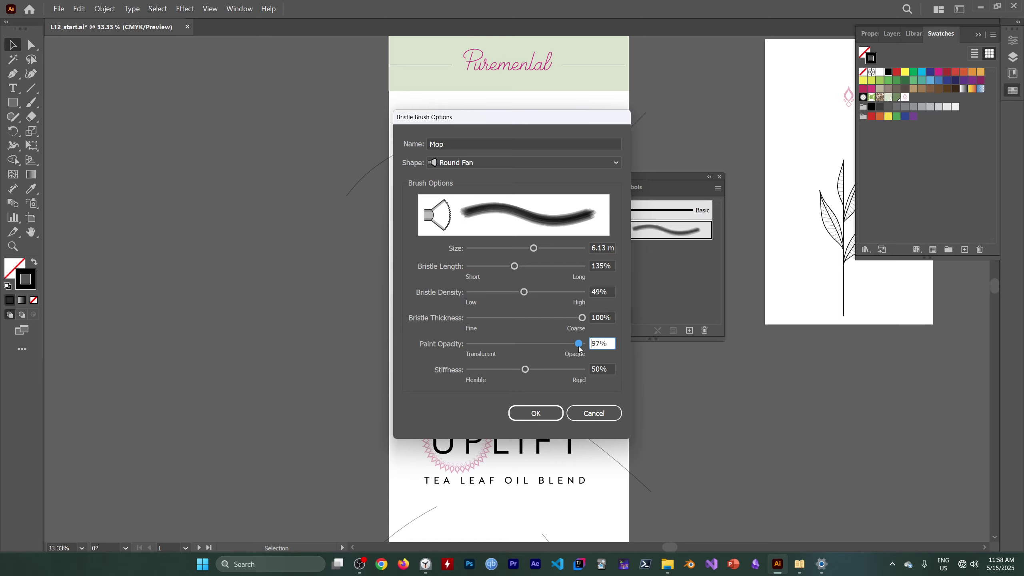
{"action": "mouse_move", "coordinate": [525, 369]}
{"action": "left_mouse_down"}
{"action": "mouse_move", "coordinate": [597, 366]}
{"action": "mouse_move", "coordinate": [473, 375]}
{"action": "mouse_move", "coordinate": [524, 371]}
{"action": "left_mouse_up"}
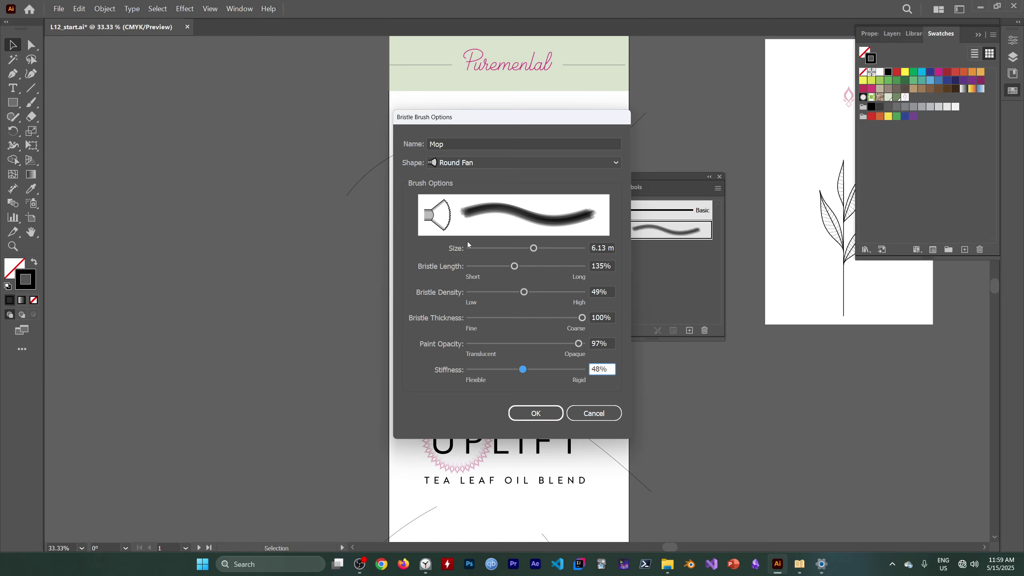
{"action": "left_click", "coordinate": [536, 413]}
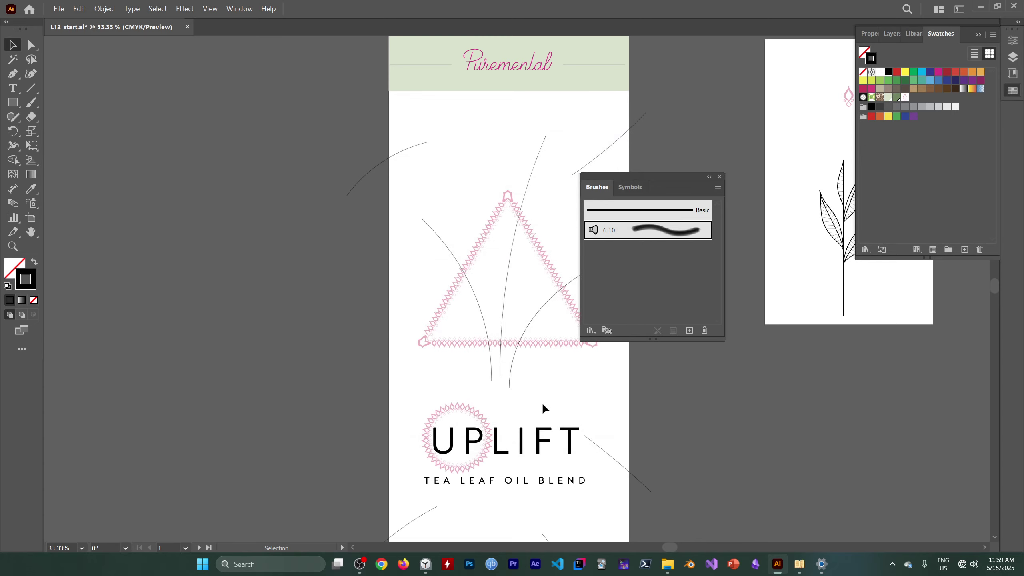
{"action": "left_click", "coordinate": [359, 564]}
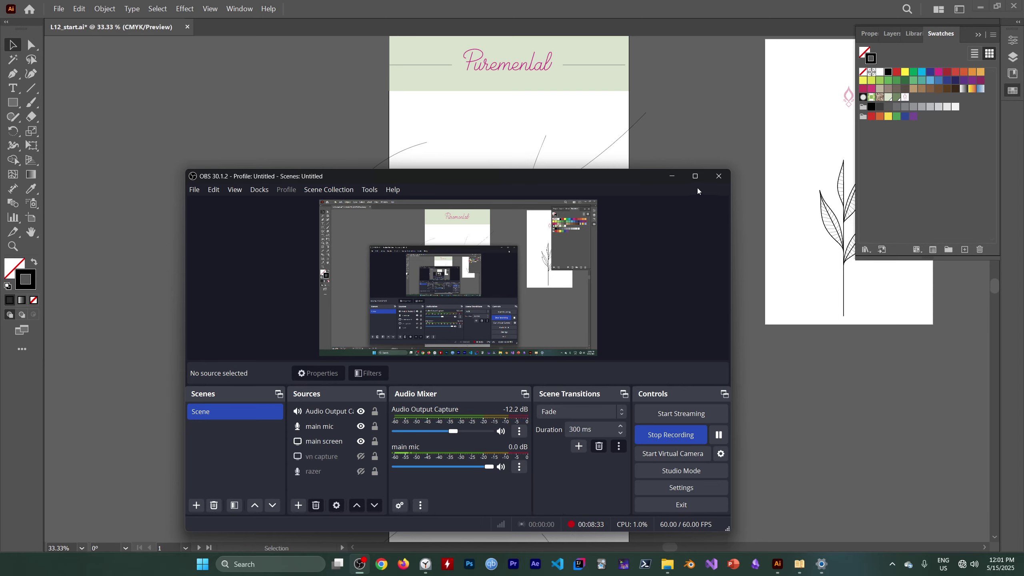
{"action": "left_click", "coordinate": [676, 175]}
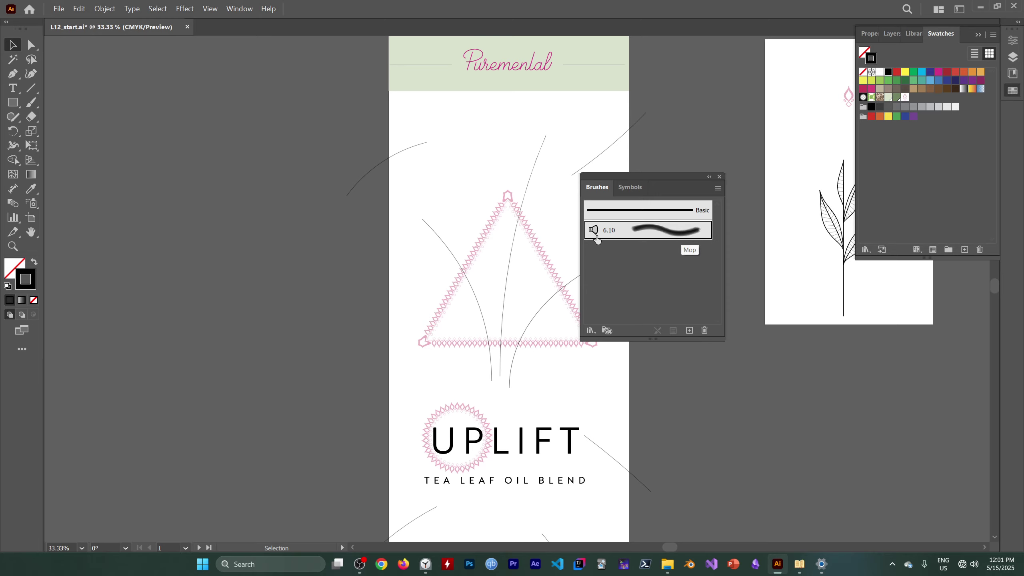
- Close the brush list, display the document's layers, check which layer holds the UPLIFT title group and deselect it
{"action": "left_click", "coordinate": [719, 177]}
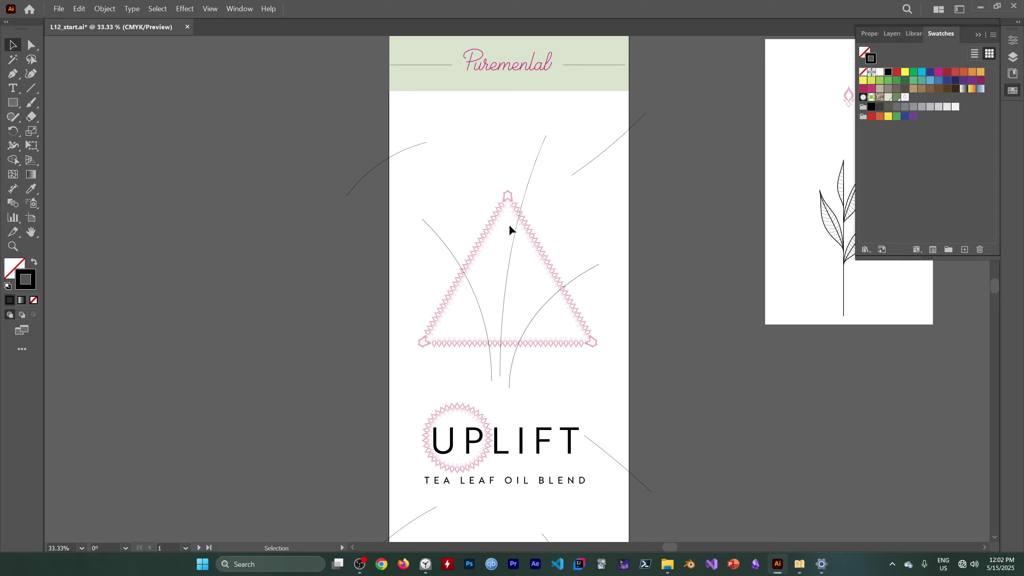
{"action": "left_click", "coordinate": [894, 37]}
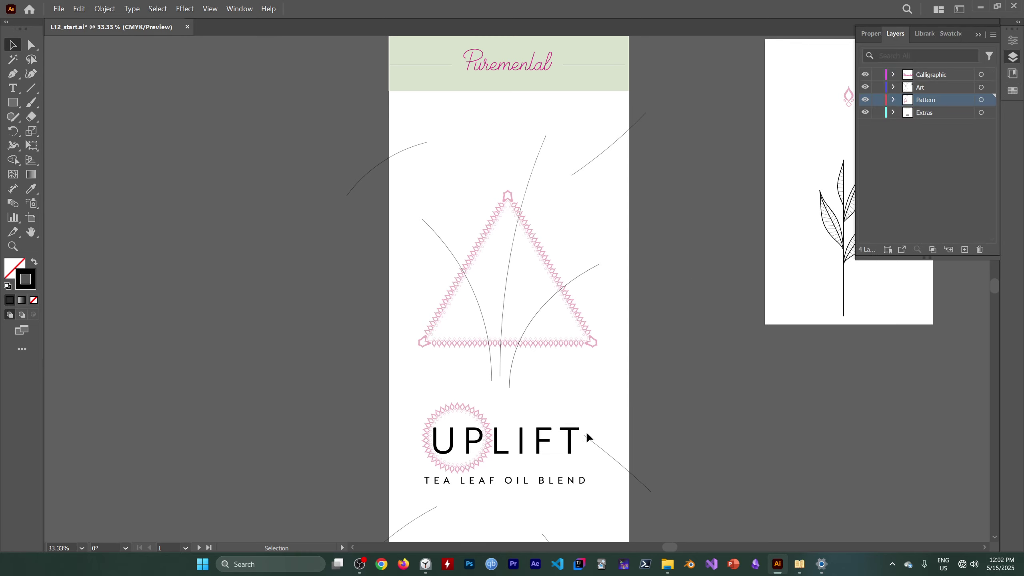
{"action": "left_click", "coordinate": [523, 440]}
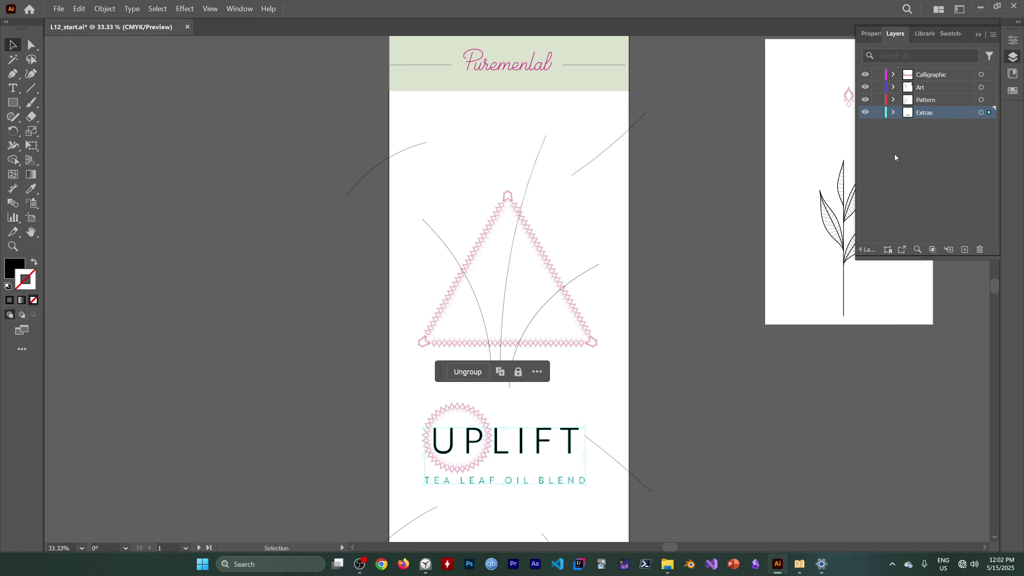
{"action": "left_click", "coordinate": [587, 381]}
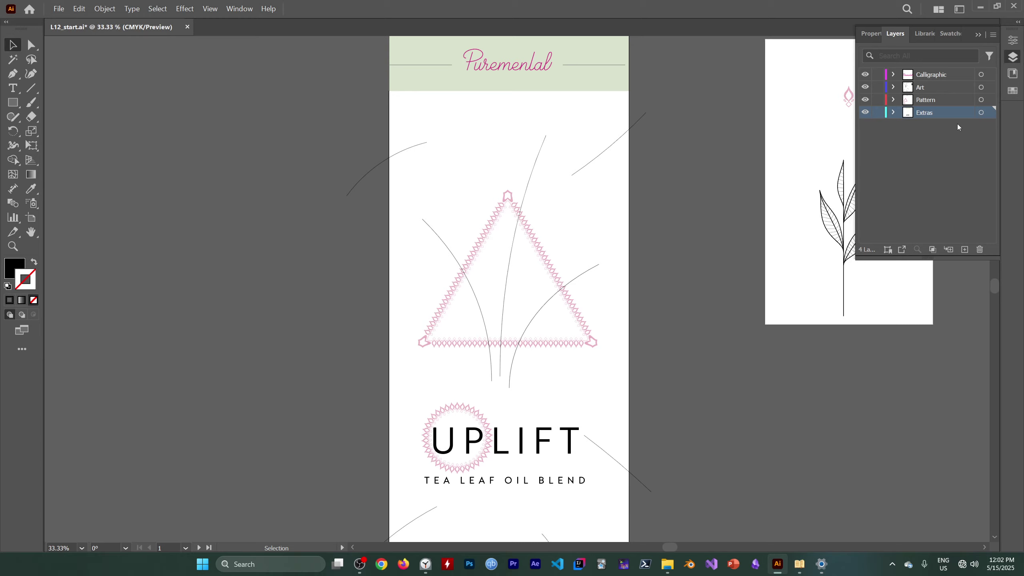
- Make the Calligraphic layer the active layer
{"action": "left_click", "coordinate": [934, 75]}
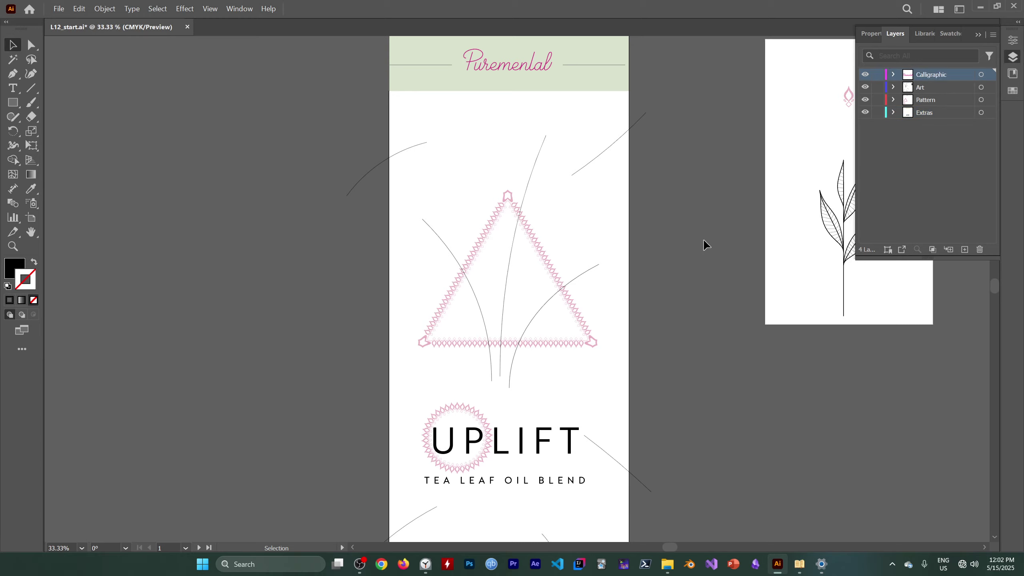
{"action": "left_click", "coordinate": [932, 115]}
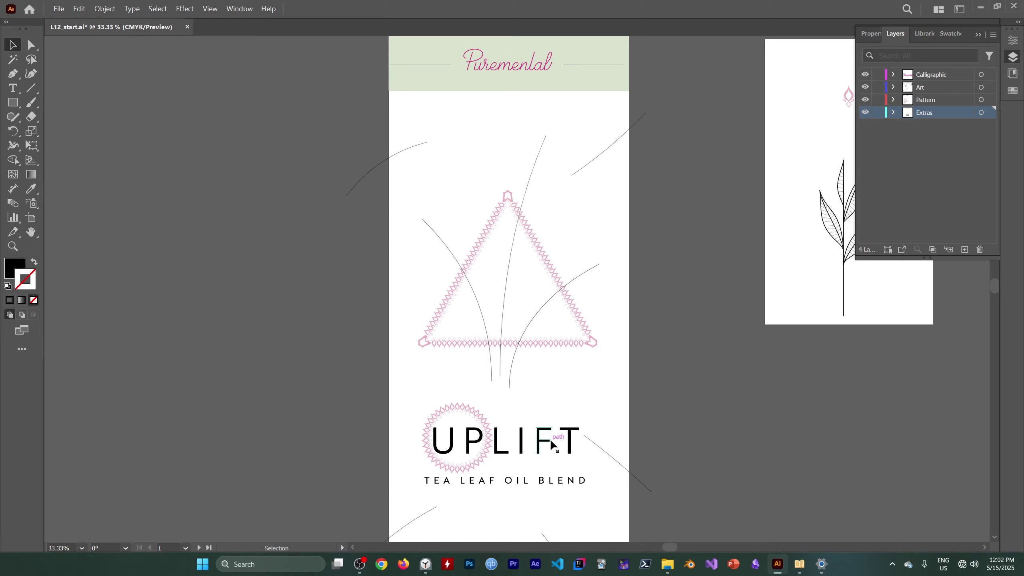
{"action": "left_click", "coordinate": [950, 77]}
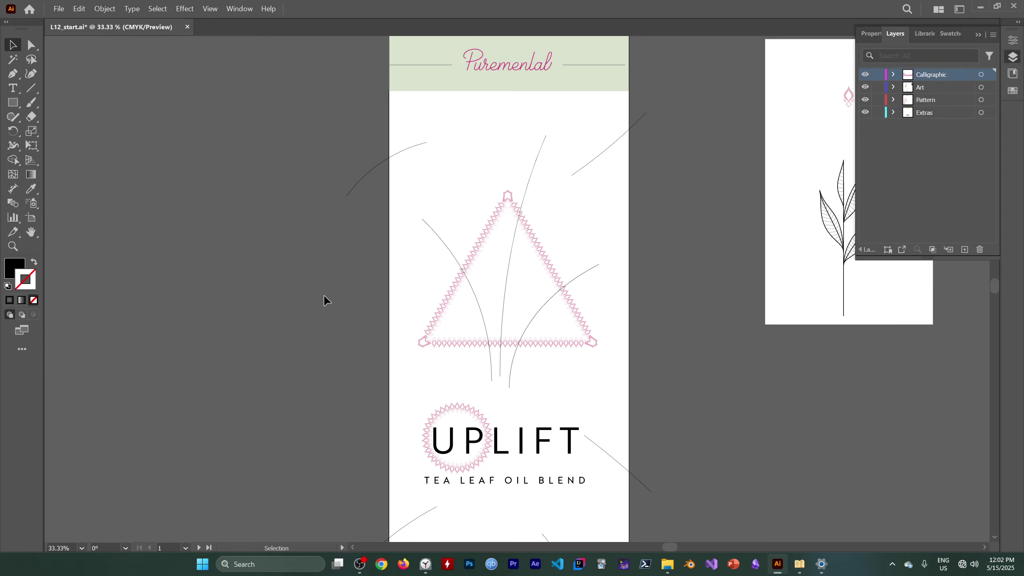
- Make the Extras layer active by selecting the UPLIFT title group, and clear the selection
{"action": "left_click", "coordinate": [523, 451]}
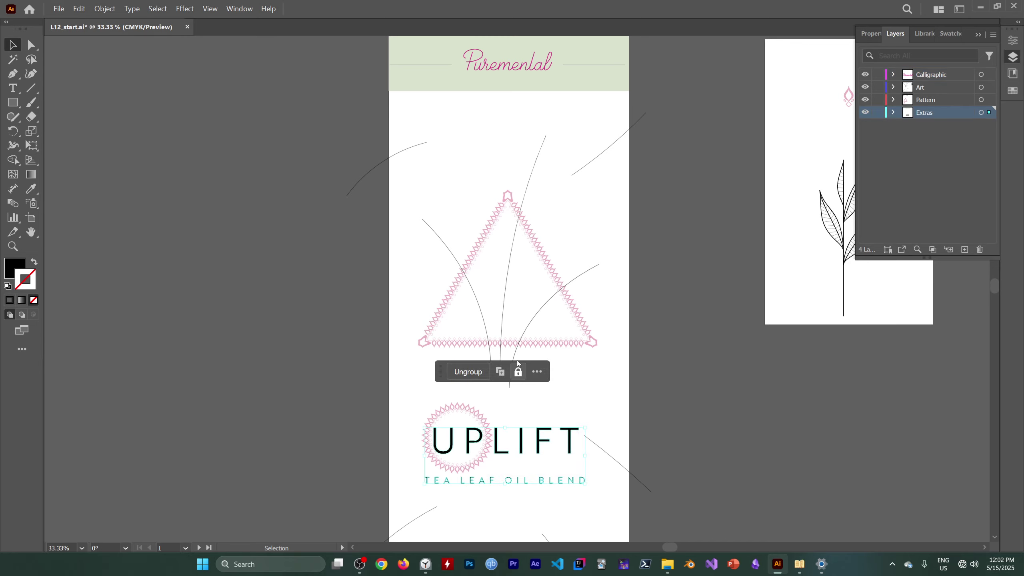
{"action": "left_click", "coordinate": [158, 9]}
{"action": "left_click", "coordinate": [166, 41]}
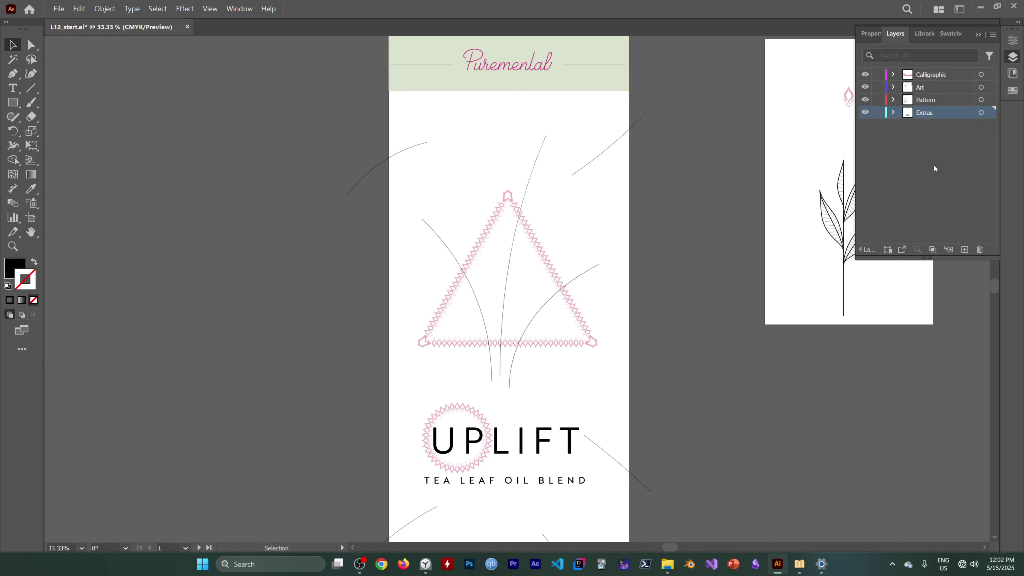
- Paint a sideways V stroke across the triangle with the 6.10 Mop bristle brush, using the Paintbrush tool
{"action": "left_click", "coordinate": [245, 9]}
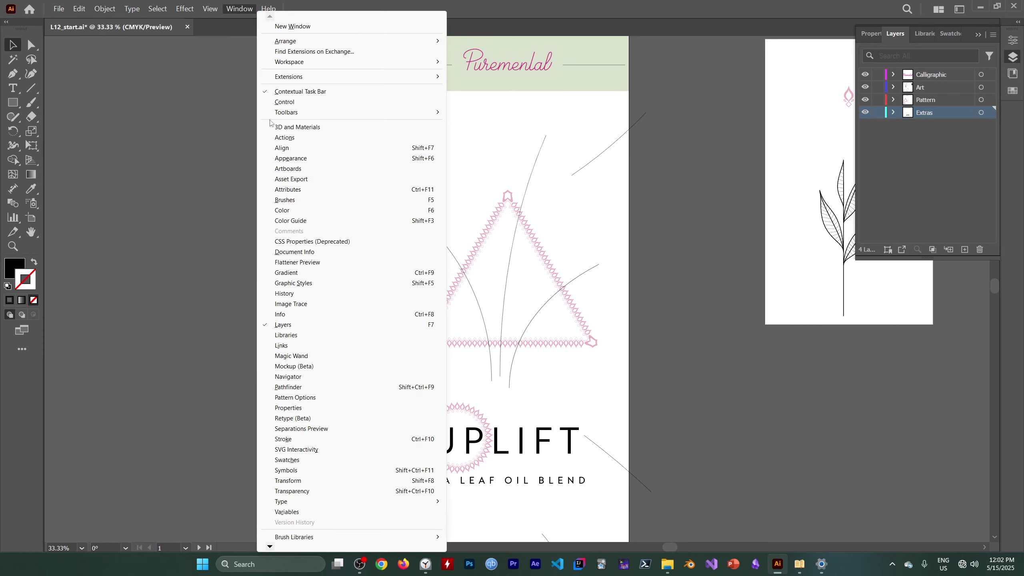
{"action": "left_click", "coordinate": [285, 200]}
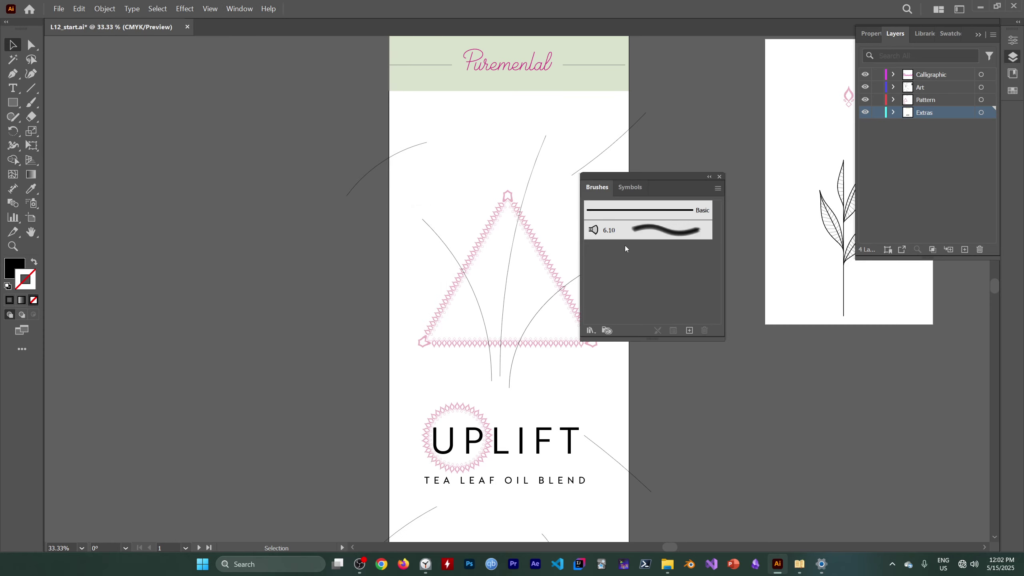
{"action": "left_click", "coordinate": [623, 232]}
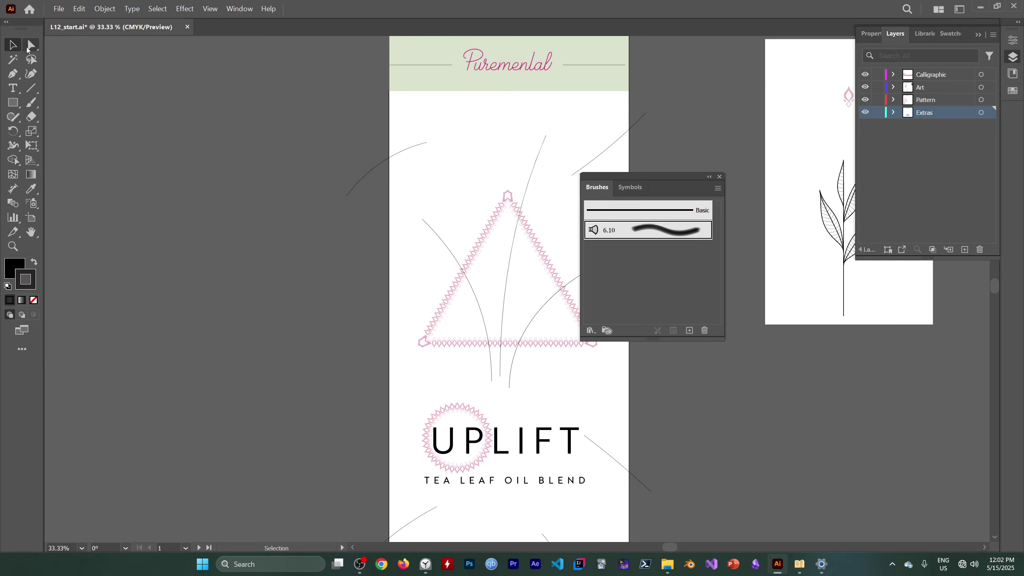
{"action": "left_click", "coordinate": [31, 103]}
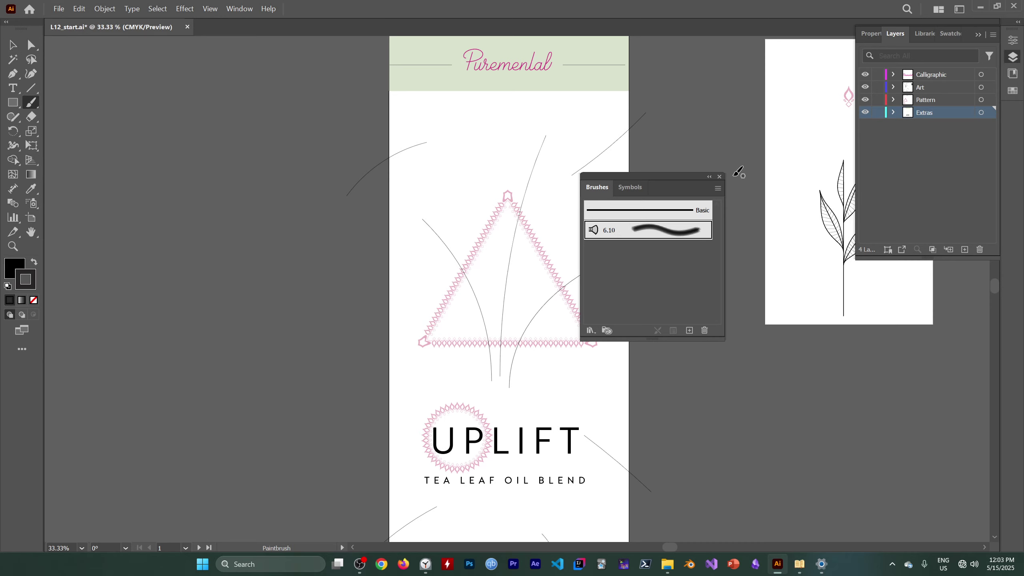
{"action": "left_click", "coordinate": [719, 176]}
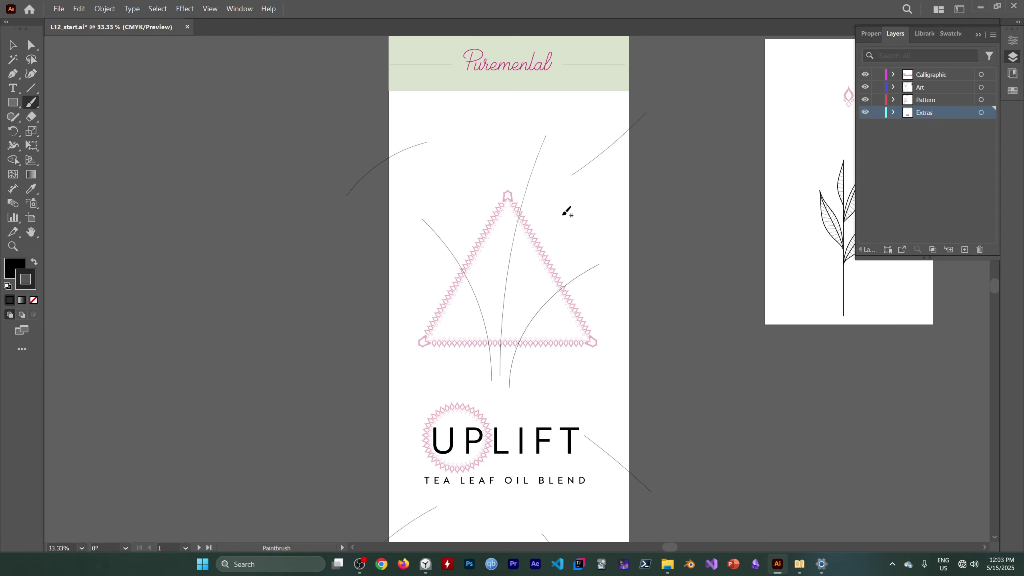
{"action": "mouse_move", "coordinate": [590, 197]}
{"action": "left_mouse_down"}
{"action": "mouse_move", "coordinate": [412, 291]}
{"action": "mouse_move", "coordinate": [585, 372]}
{"action": "left_mouse_up"}
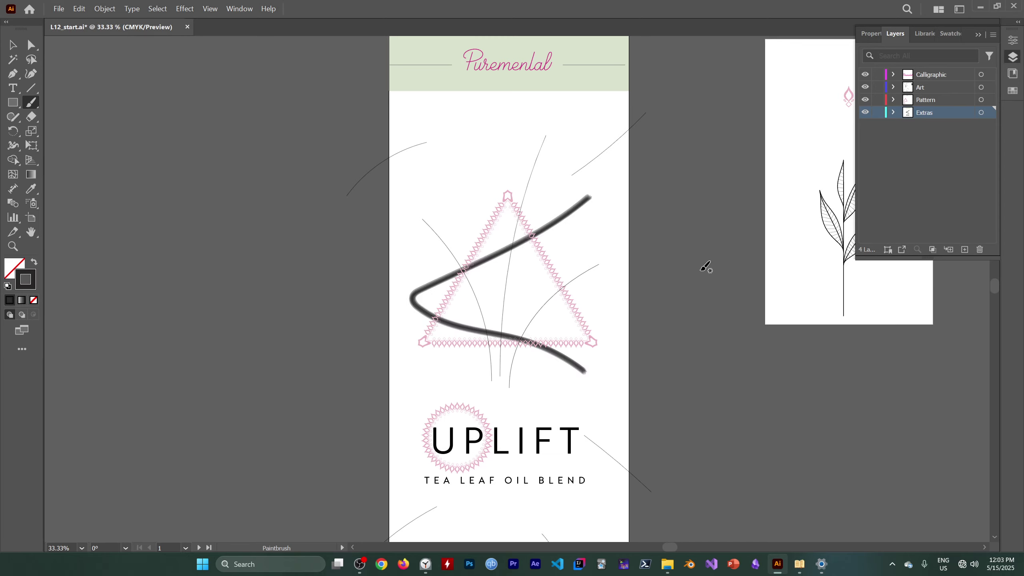
- Select the sideways V brush stroke and set its stroke weight to 9 pt
{"action": "left_click", "coordinate": [872, 34]}
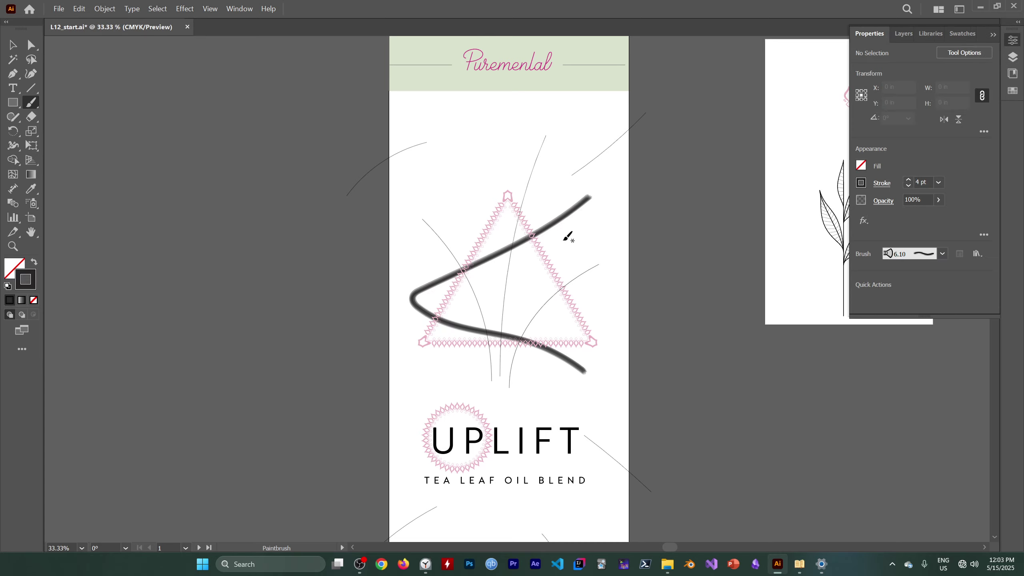
{"action": "left_click", "coordinate": [13, 45]}
{"action": "left_click", "coordinate": [537, 236]}
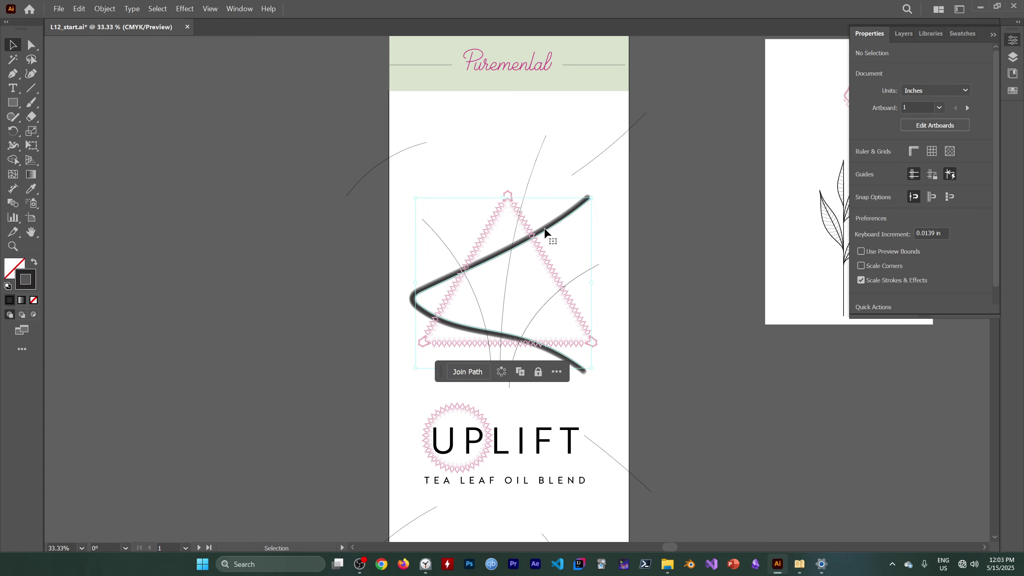
{"action": "left_click", "coordinate": [909, 180]}
{"action": "left_click", "coordinate": [909, 180]}
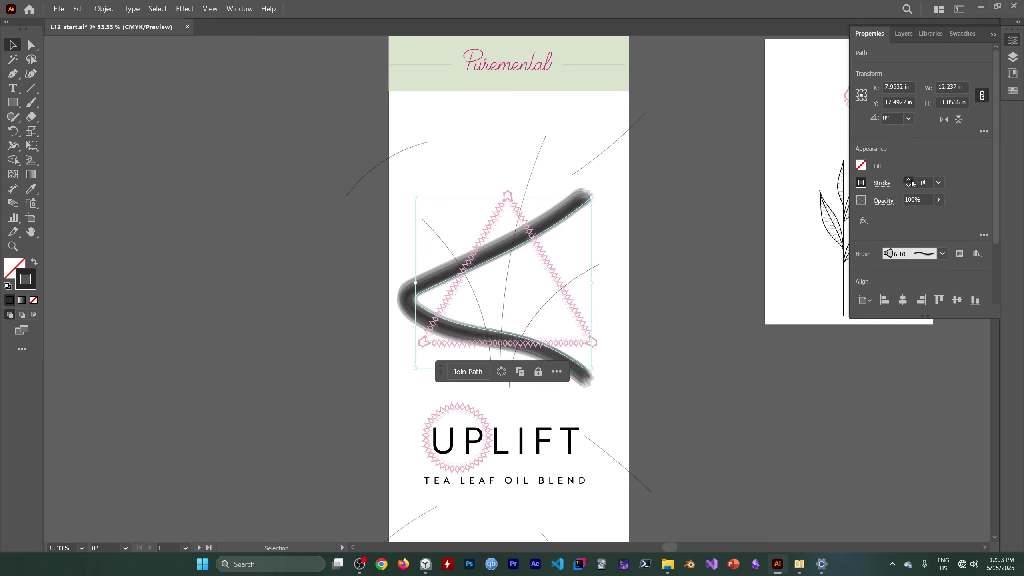
{"action": "left_click", "coordinate": [909, 179]}
{"action": "left_click", "coordinate": [909, 179]}
{"action": "left_click", "coordinate": [909, 179]}
{"action": "left_click", "coordinate": [909, 180]}
{"action": "left_click", "coordinate": [909, 179]}
{"action": "left_click", "coordinate": [909, 180]}
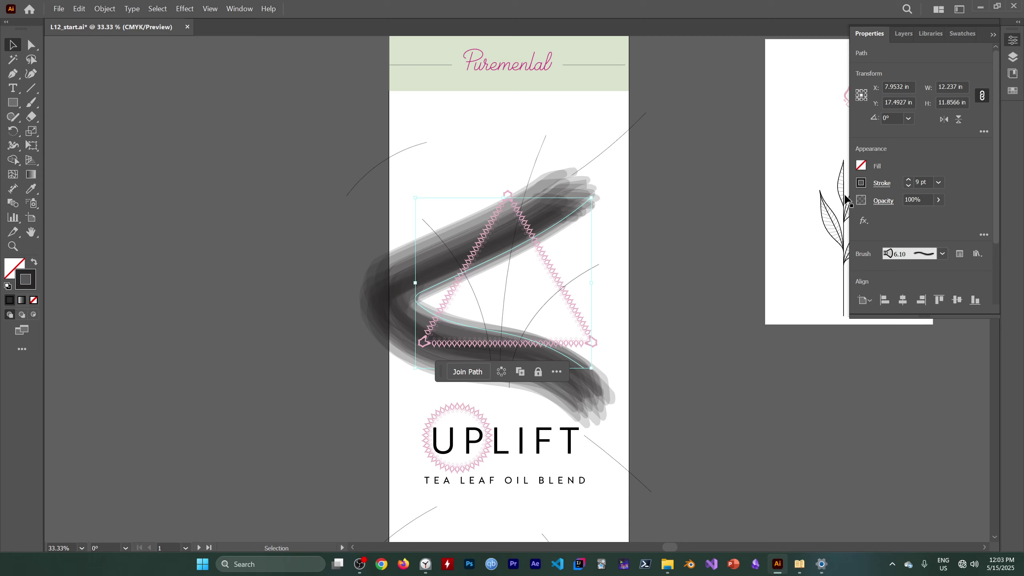
- Recolor the sideways V brush stroke with the green swatch (RGB 0, 166, 81)
{"action": "left_click", "coordinate": [865, 188]}
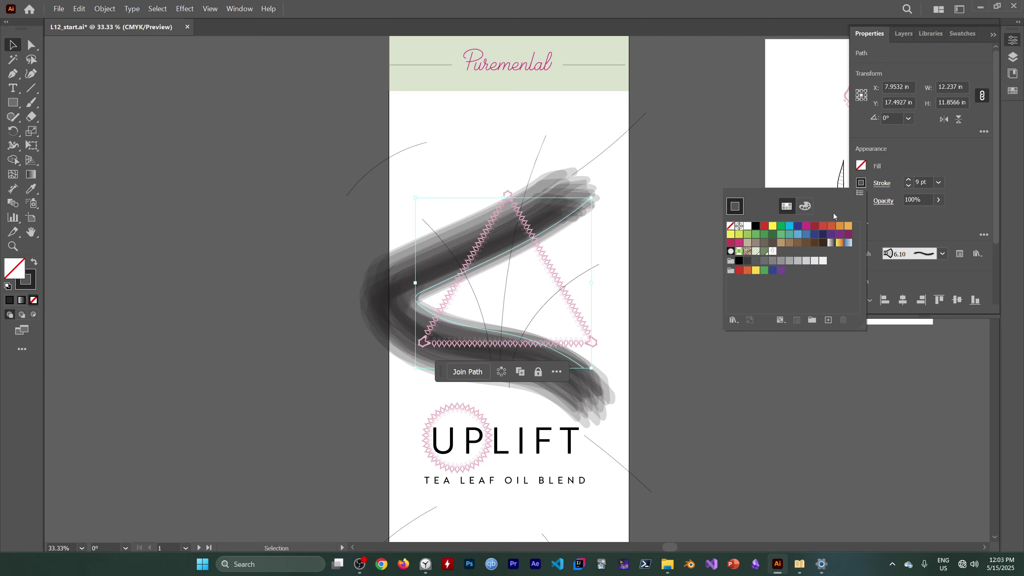
{"action": "left_click", "coordinate": [781, 226]}
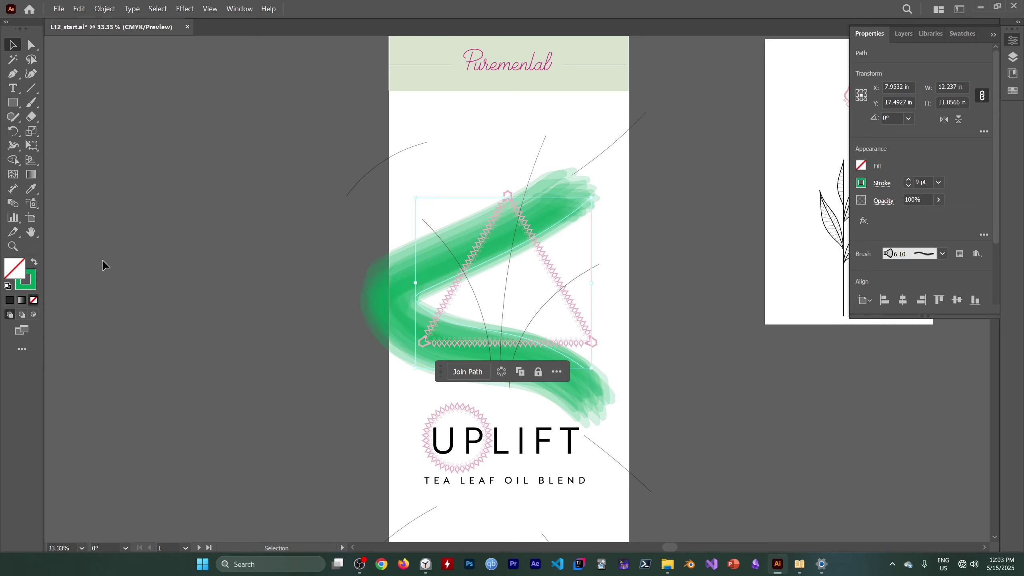
{"action": "left_click", "coordinate": [31, 285]}
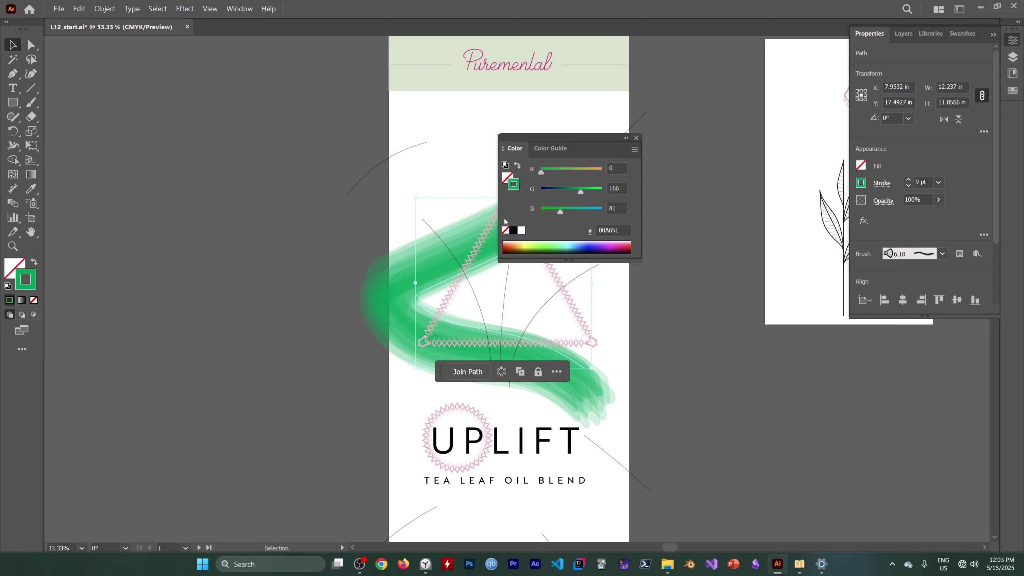
{"action": "double_click", "coordinate": [34, 280]}
{"action": "left_click_drag", "start_coordinate": [168, 236], "coordinate": [176, 152]}
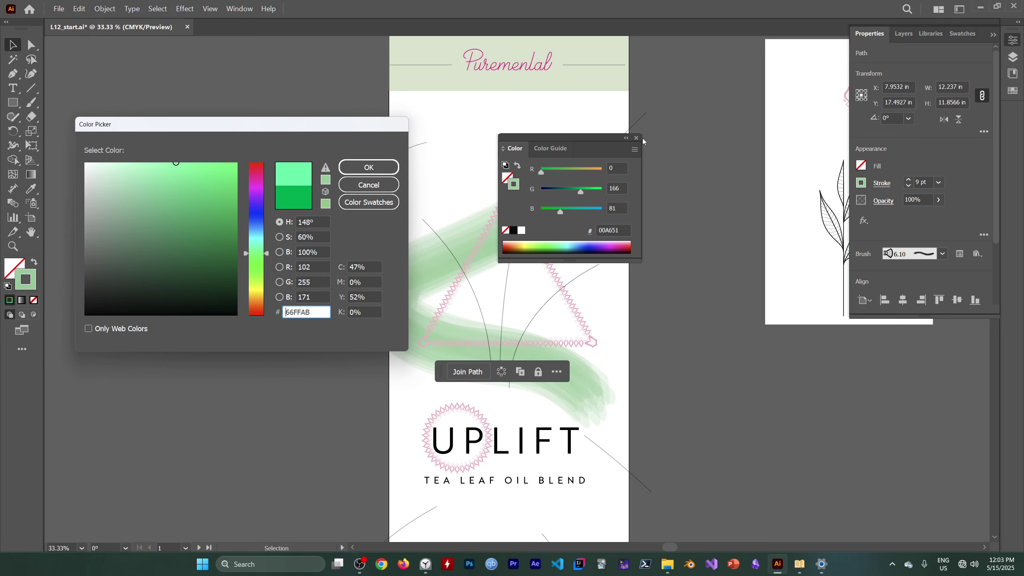
{"action": "left_click", "coordinate": [368, 184]}
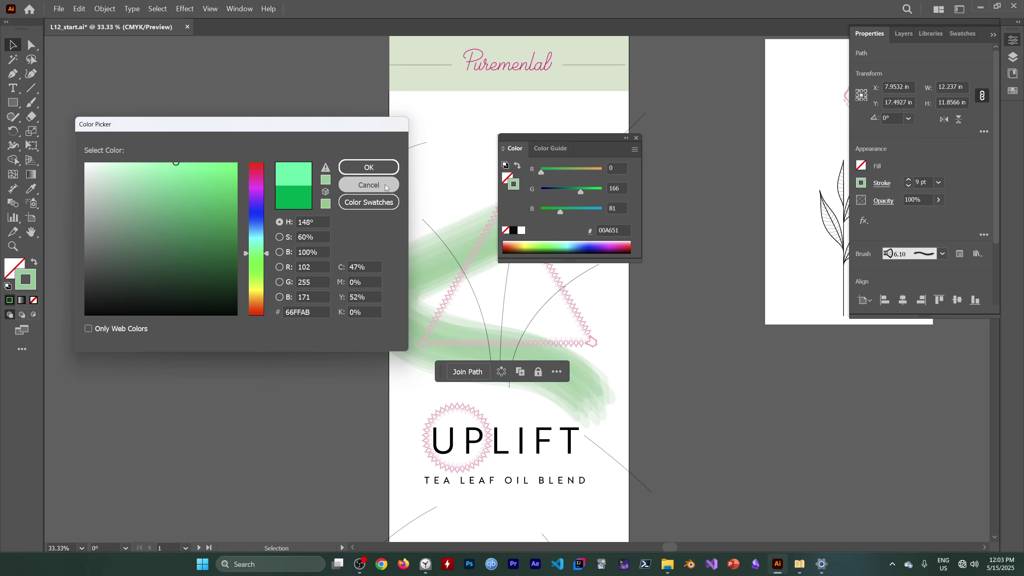
{"action": "left_click", "coordinate": [636, 138]}
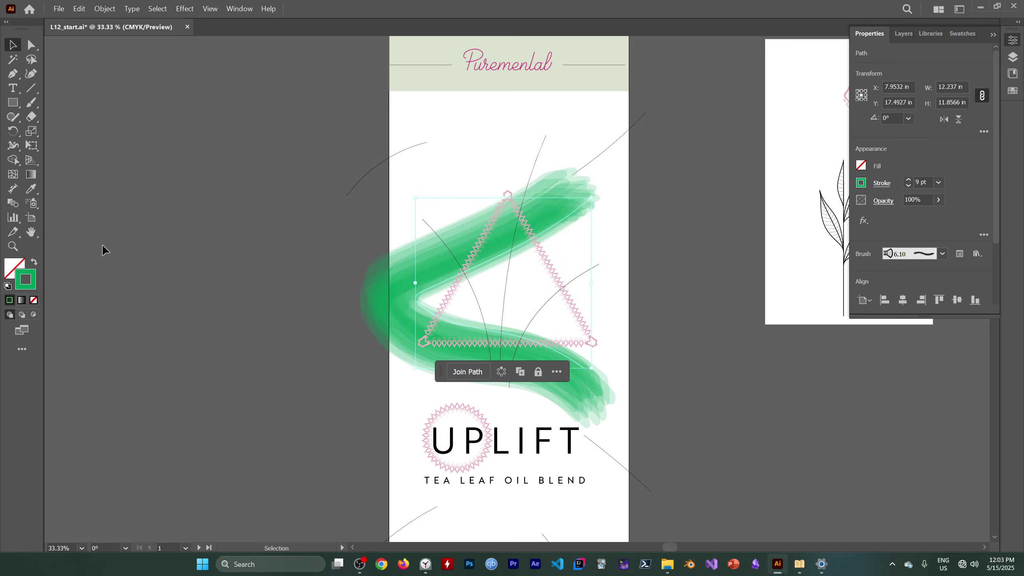
- Set the sideways V brush stroke's color to the pale green 88FFBE
{"action": "double_click", "coordinate": [33, 283]}
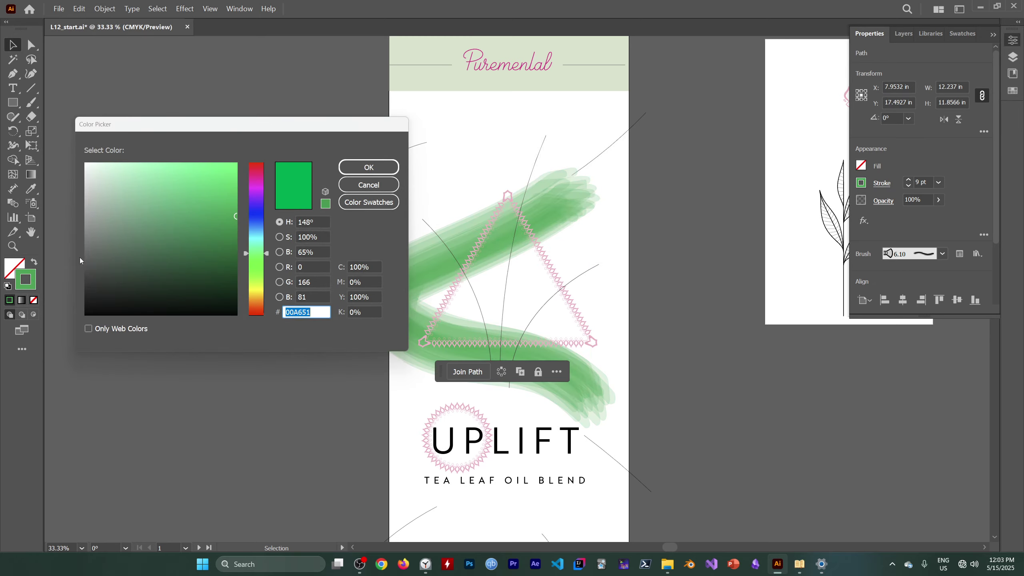
{"action": "left_click_drag", "start_coordinate": [150, 173], "coordinate": [156, 163]}
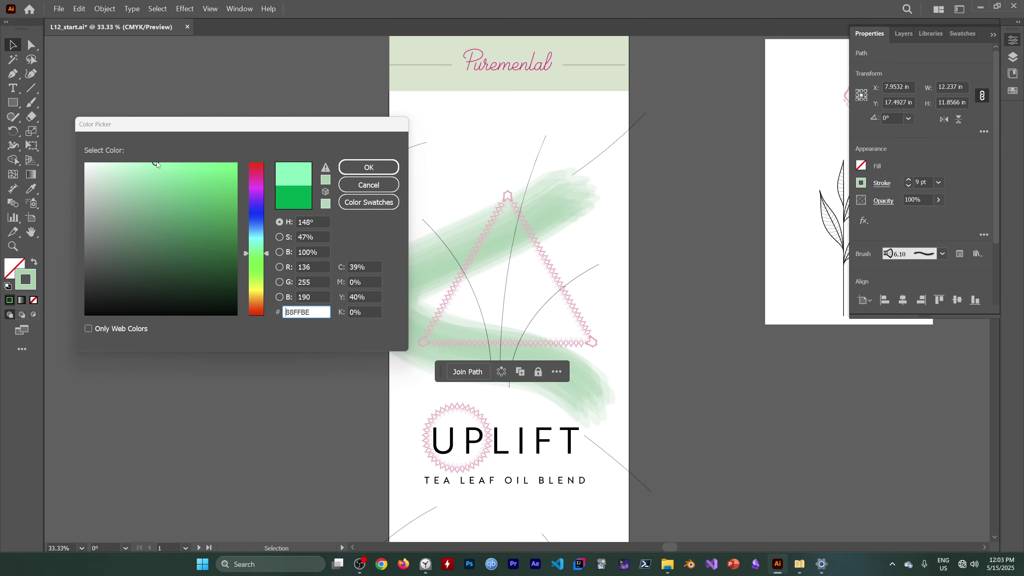
{"action": "left_click", "coordinate": [371, 186]}
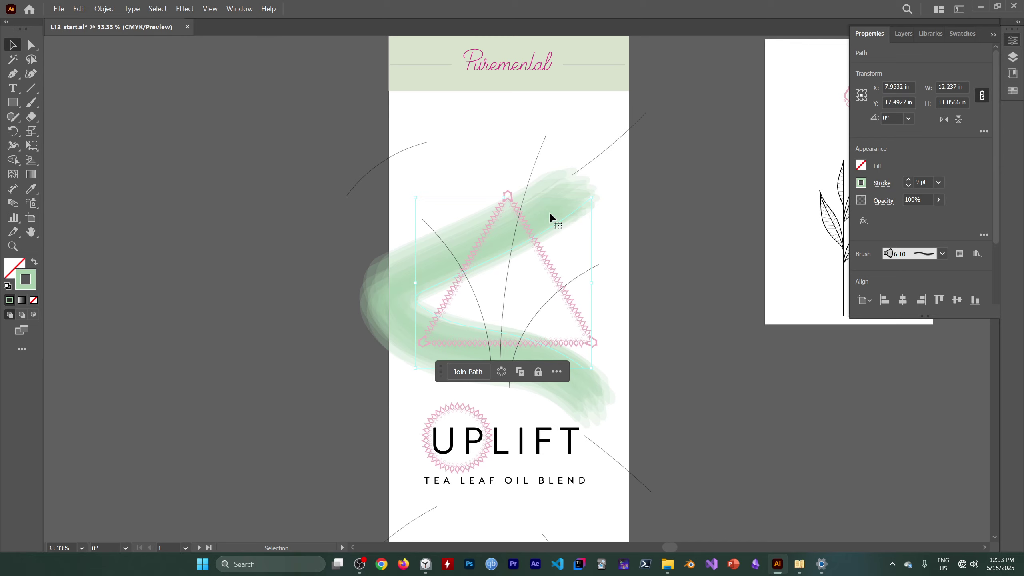
- Increase the sideways V brush stroke's weight to 15 pt
{"action": "left_click", "coordinate": [908, 180]}
{"action": "left_click", "coordinate": [909, 180]}
{"action": "left_click", "coordinate": [909, 179]}
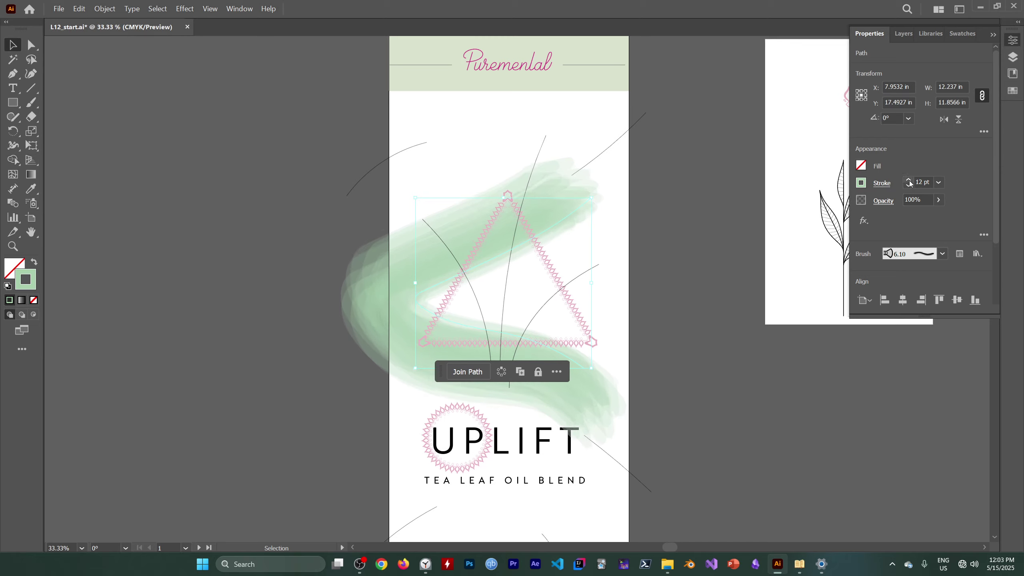
{"action": "left_click", "coordinate": [909, 180]}
{"action": "left_click", "coordinate": [909, 180]}
{"action": "left_click", "coordinate": [909, 180]}
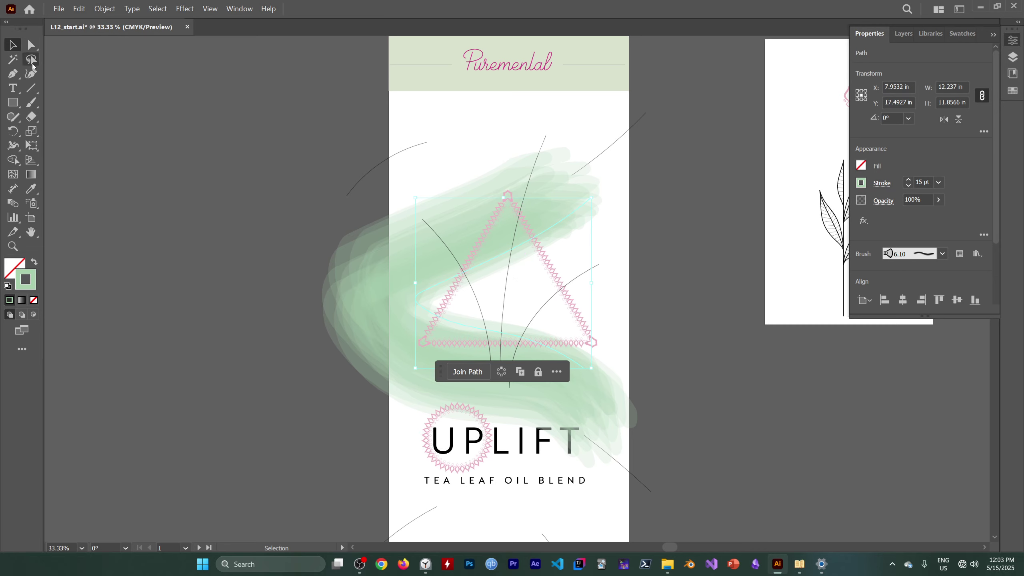
- Try painting another 15 pt Mop brush stroke across the label below the UPLIFT title, and undo it
{"action": "left_click", "coordinate": [32, 103]}
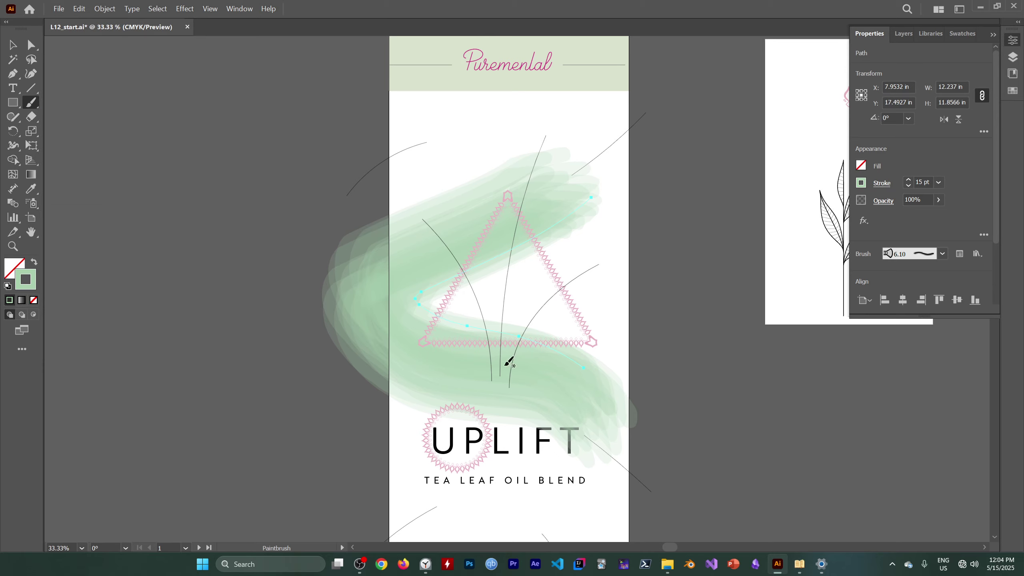
{"action": "mouse_move", "coordinate": [361, 419]}
{"action": "left_mouse_down"}
{"action": "mouse_move", "coordinate": [561, 498]}
{"action": "mouse_move", "coordinate": [584, 479]}
{"action": "left_mouse_up"}
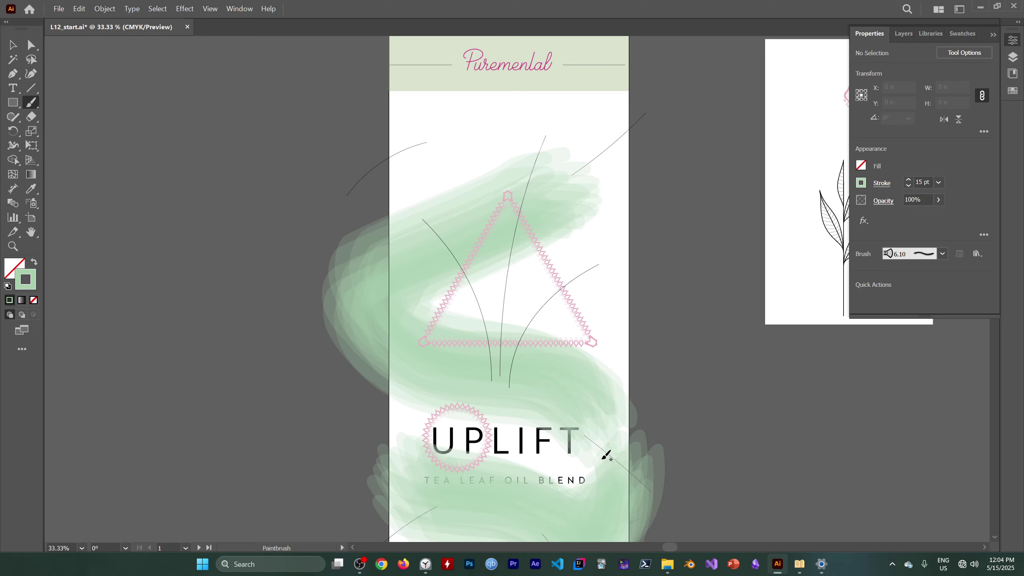
{"action": "key", "text": "ctrl+z"}
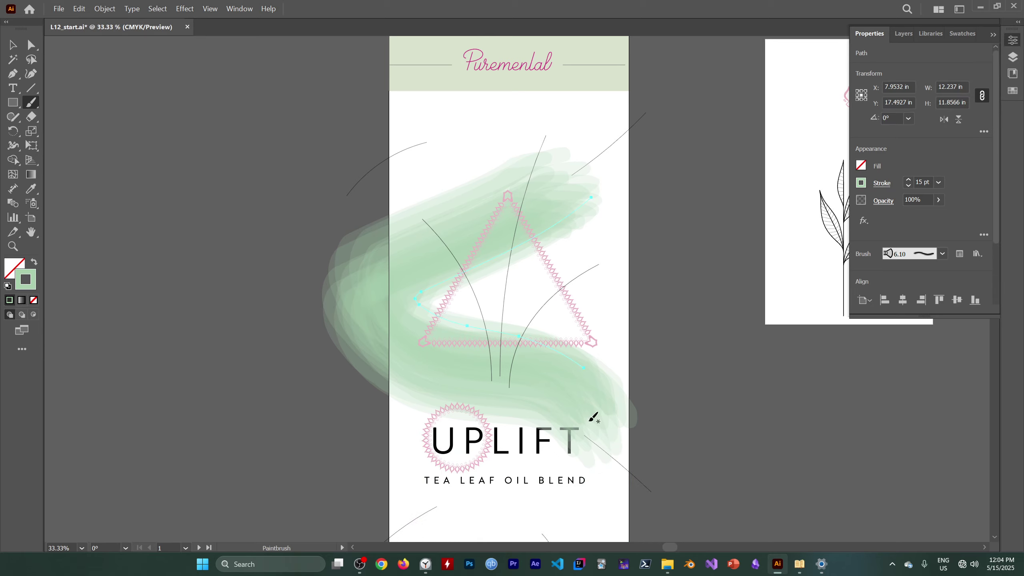
- Reduce the sideways V brush stroke's weight to 8 pt
{"action": "left_click", "coordinate": [909, 186]}
{"action": "left_click", "coordinate": [908, 187]}
{"action": "left_click", "coordinate": [908, 187]}
{"action": "left_click", "coordinate": [909, 187]}
{"action": "left_click", "coordinate": [909, 187]}
{"action": "left_click", "coordinate": [908, 186]}
{"action": "left_click", "coordinate": [908, 186]}
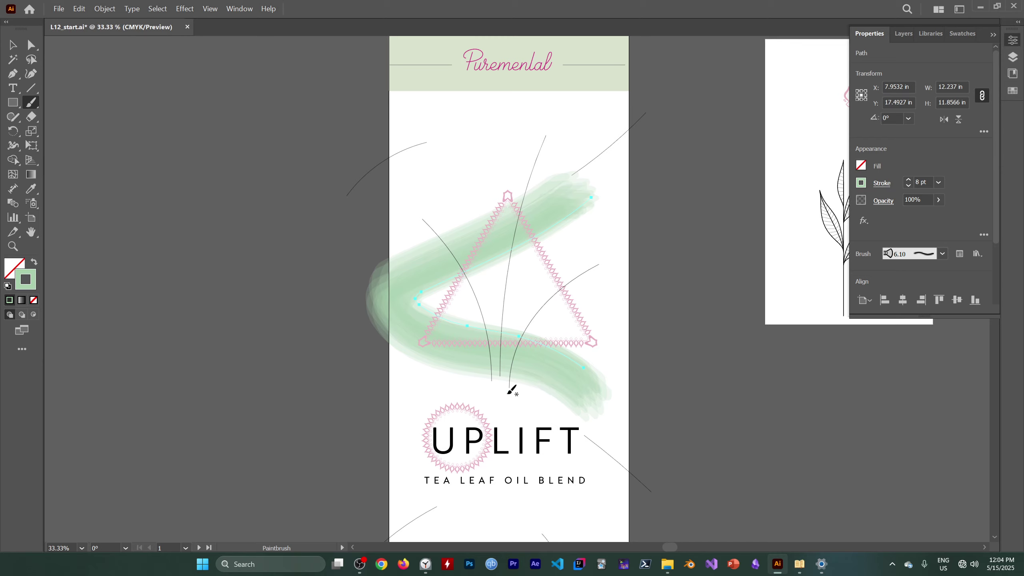
- Paint two more Mop brush strokes: a sideways V below the UPLIFT title and an arc across the label's header
{"action": "mouse_move", "coordinate": [382, 443]}
{"action": "left_mouse_down"}
{"action": "mouse_move", "coordinate": [556, 484]}
{"action": "mouse_move", "coordinate": [441, 516]}
{"action": "mouse_move", "coordinate": [426, 533]}
{"action": "left_mouse_up"}
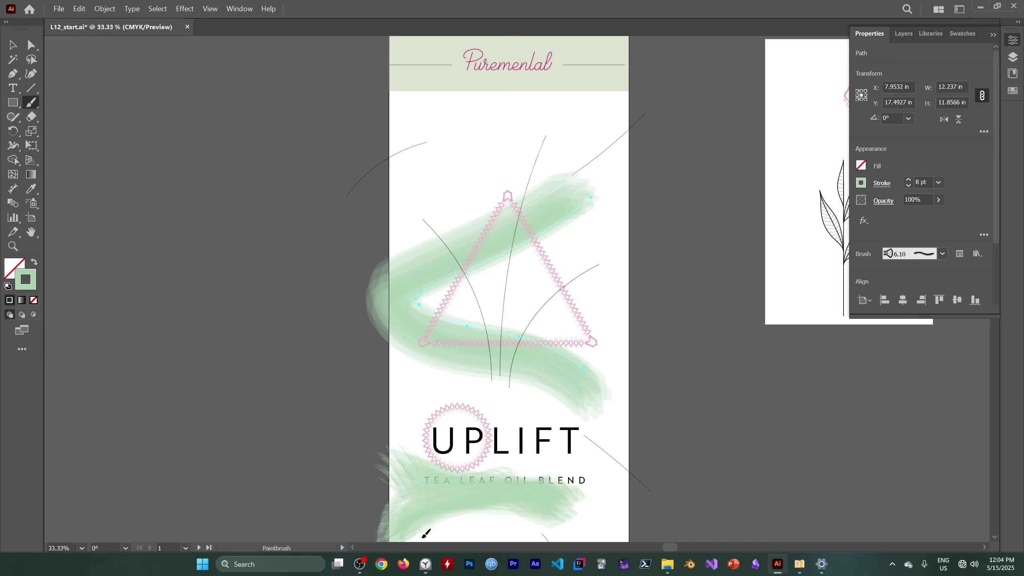
{"action": "mouse_move", "coordinate": [383, 103]}
{"action": "left_mouse_down"}
{"action": "mouse_move", "coordinate": [479, 79]}
{"action": "mouse_move", "coordinate": [644, 115]}
{"action": "left_mouse_up"}
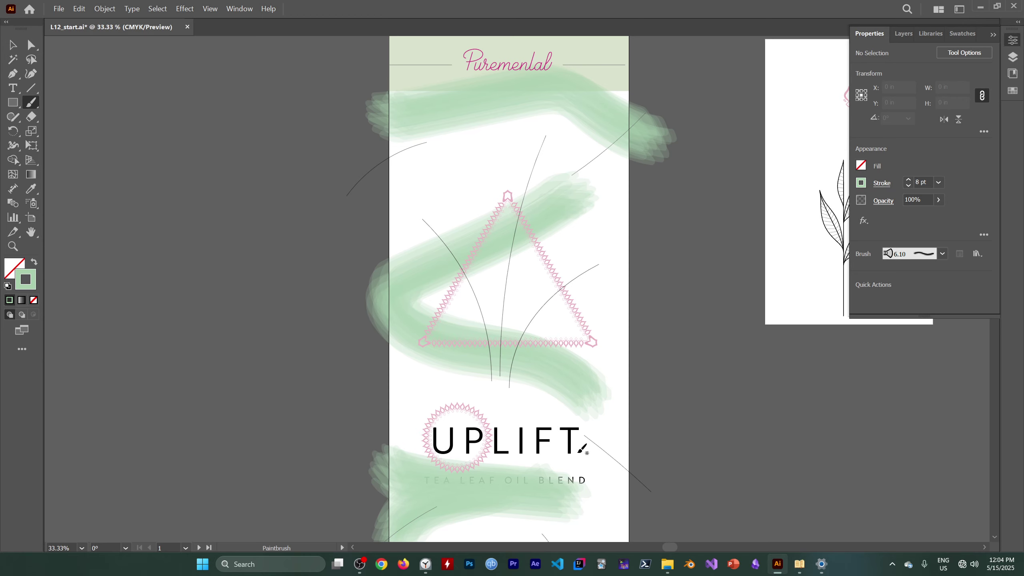
- Switch to the e-book to read its instructions on painting extra Mop paths and grouping Bristle brush paths, and return to Illustrator
{"action": "left_click", "coordinate": [821, 564]}
{"action": "left_click", "coordinate": [799, 564]}
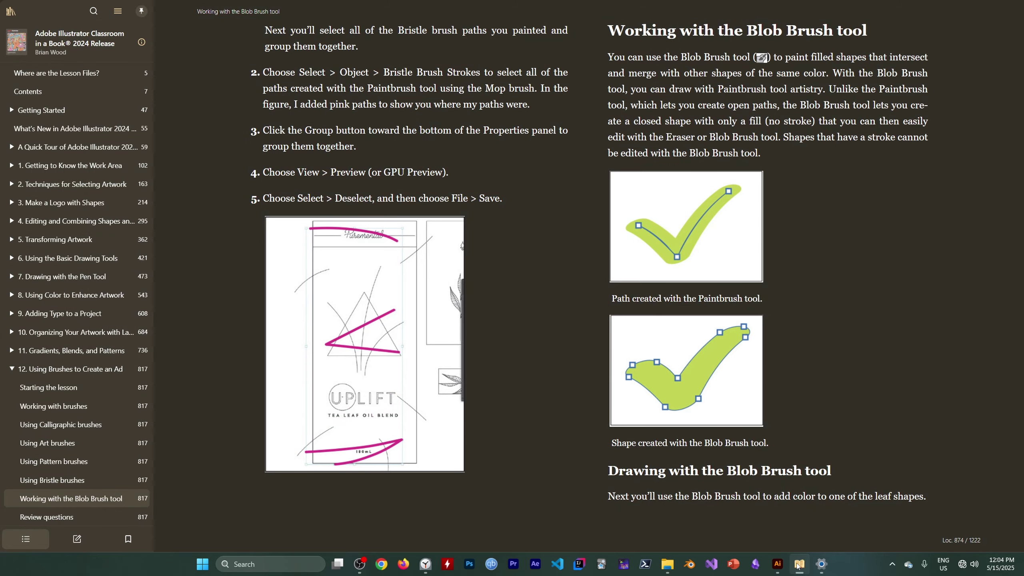
{"action": "scroll", "coordinate": [360, 336], "scroll_direction": "up", "scroll_amount": 1}
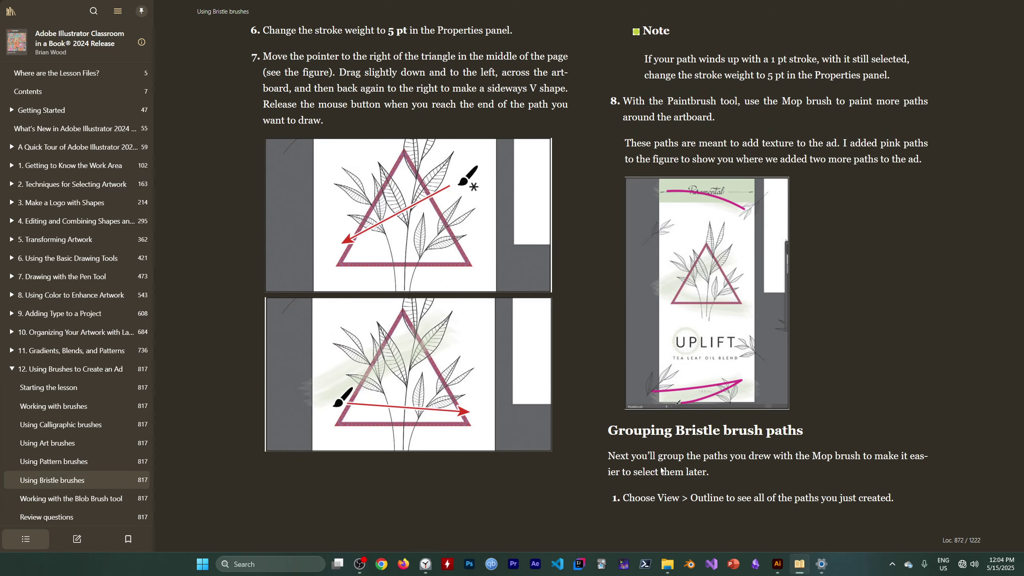
{"action": "left_click", "coordinate": [778, 564]}
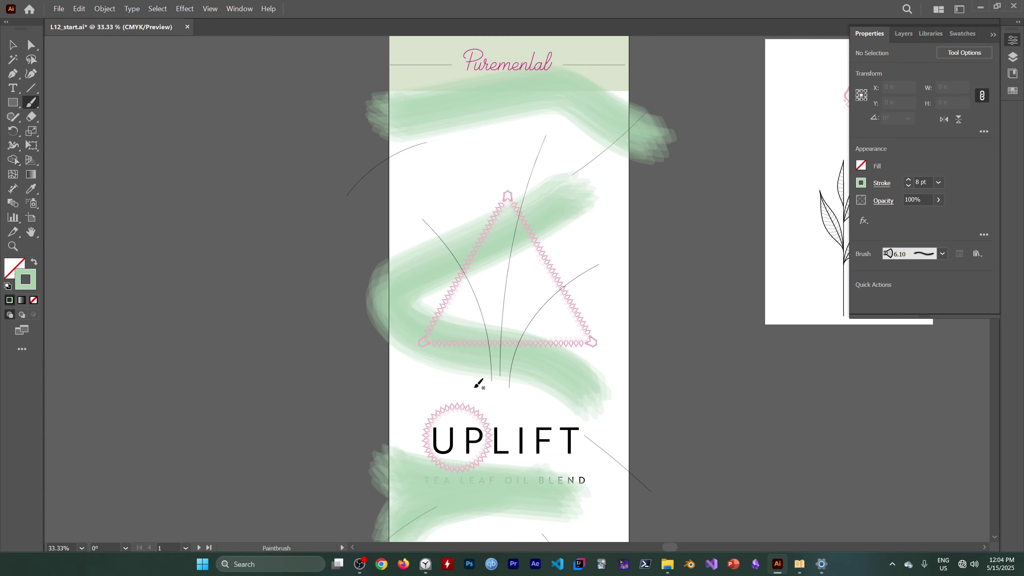
- Select all the bristle brush strokes in the document by object type
{"action": "left_click", "coordinate": [158, 9]}
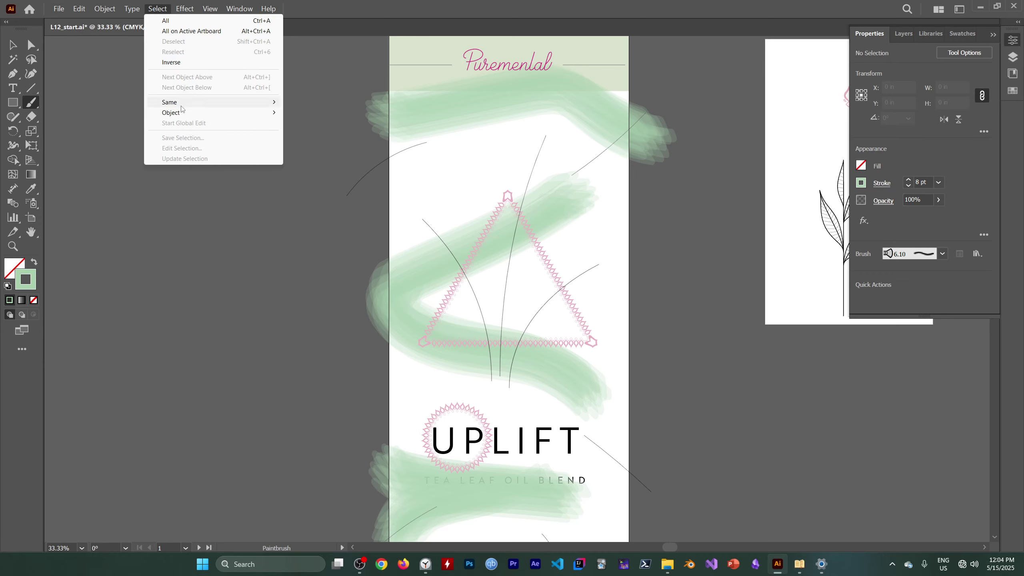
{"action": "mouse_move", "coordinate": [238, 113]}
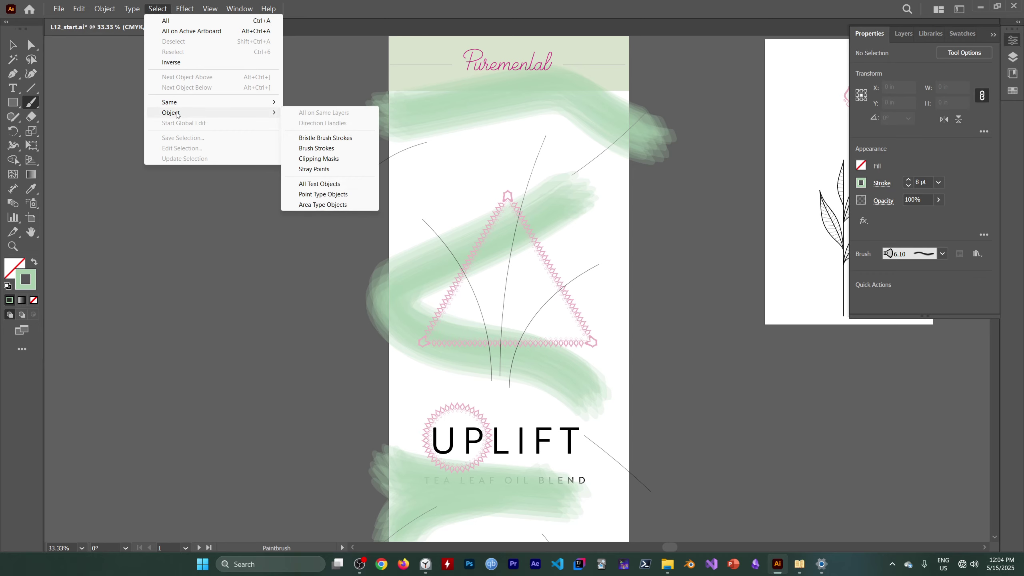
{"action": "left_click", "coordinate": [318, 148]}
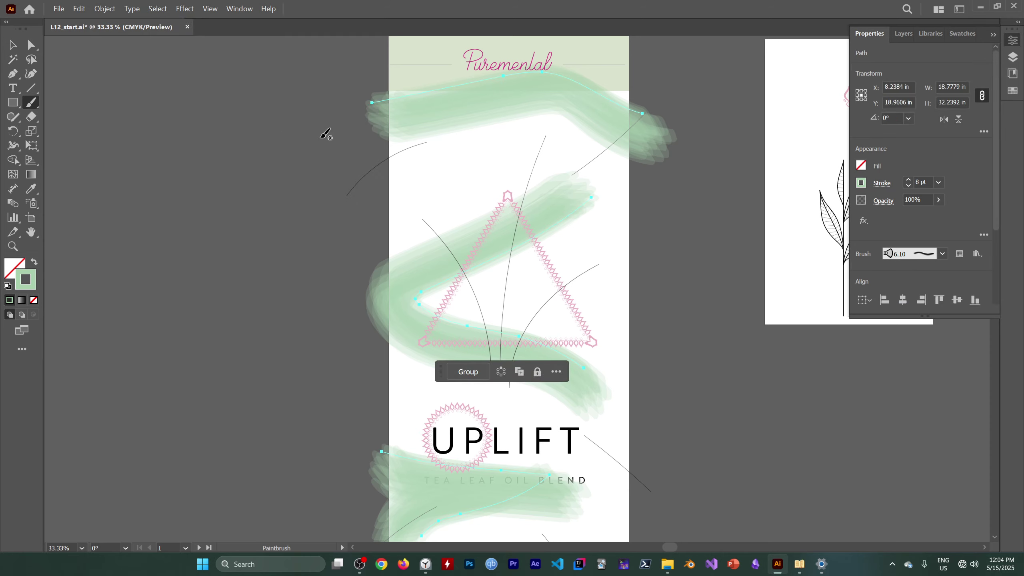
- Lower the selected bristle strokes' opacity to 33%, checking the e-book's instructions along the way
{"action": "left_click", "coordinate": [939, 200]}
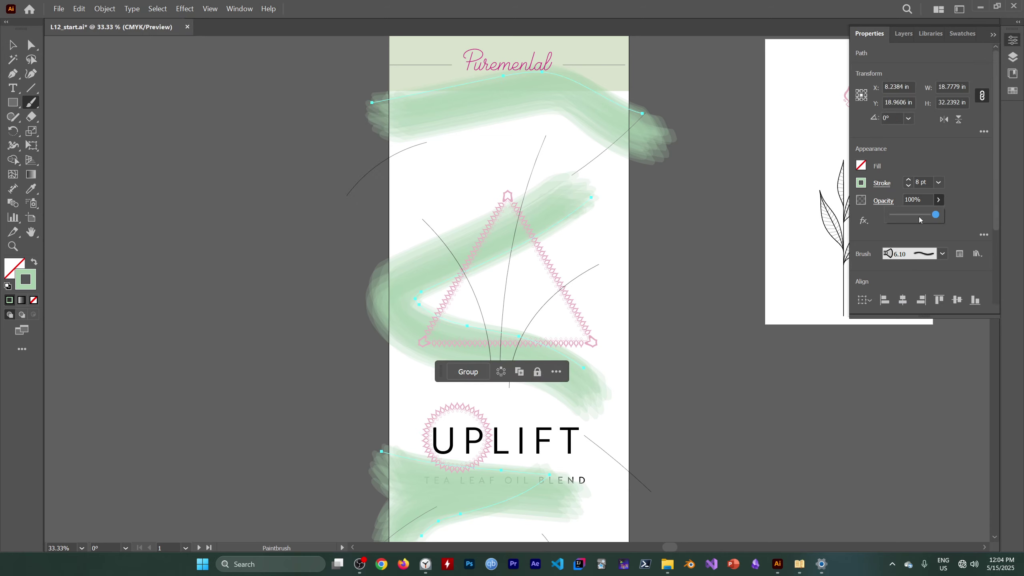
{"action": "left_click_drag", "start_coordinate": [920, 218], "coordinate": [906, 219]}
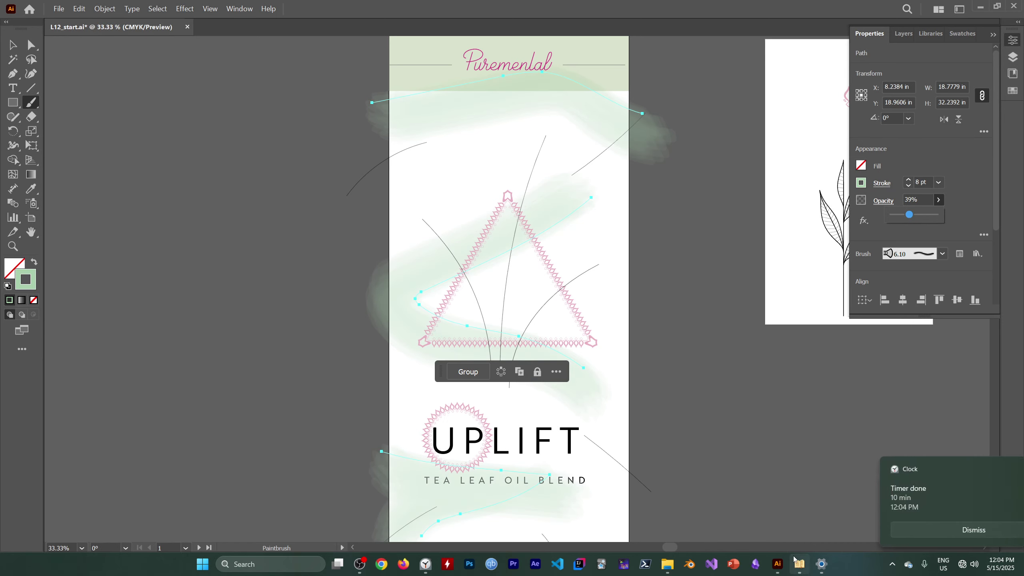
{"action": "left_click", "coordinate": [800, 564]}
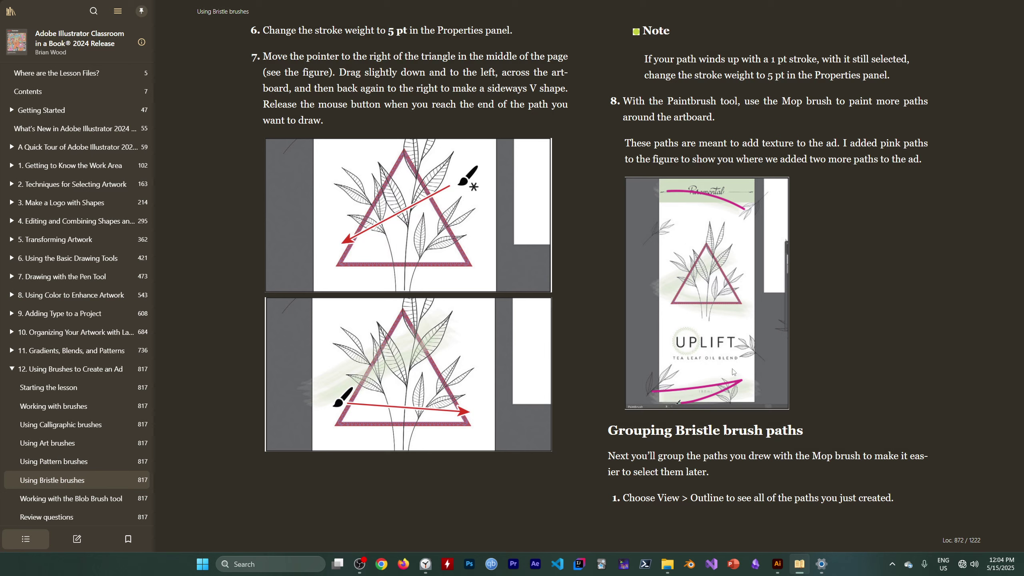
{"action": "left_click", "coordinate": [777, 564]}
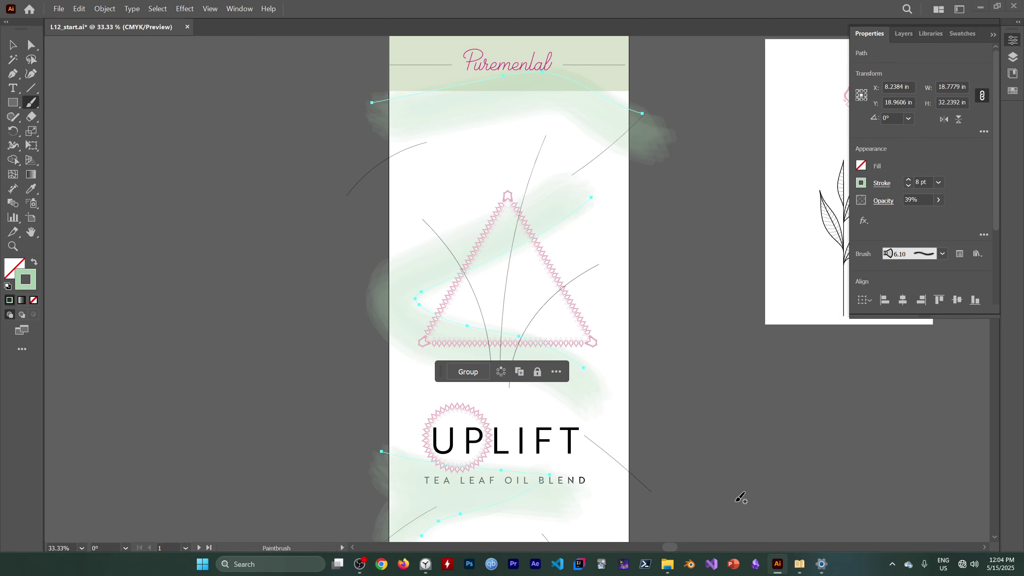
{"action": "left_click", "coordinate": [938, 200]}
{"action": "left_click_drag", "start_coordinate": [909, 215], "coordinate": [905, 217]}
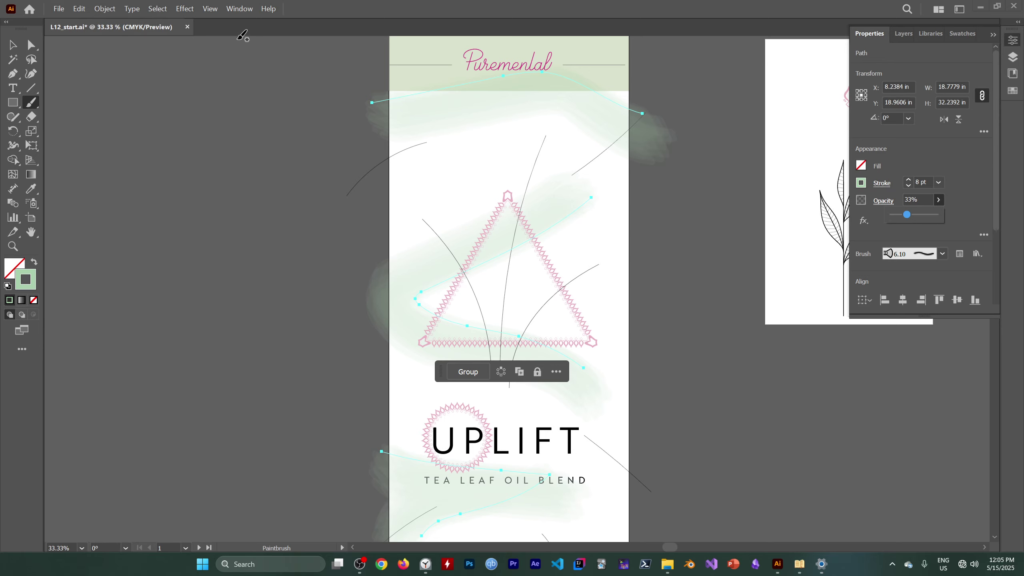
- Edit the Mop brush to size 5.58 mm, bristle length 156%, density 35%, thickness 47%, paint opacity 68% and stiffness 90%, applying it to existing strokes
{"action": "left_click", "coordinate": [239, 9]}
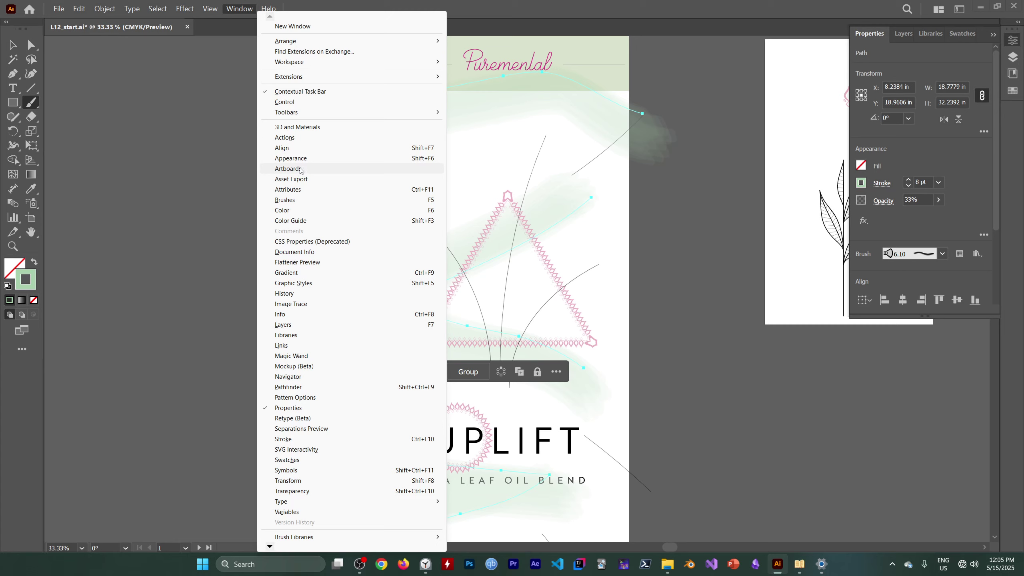
{"action": "left_click", "coordinate": [287, 200]}
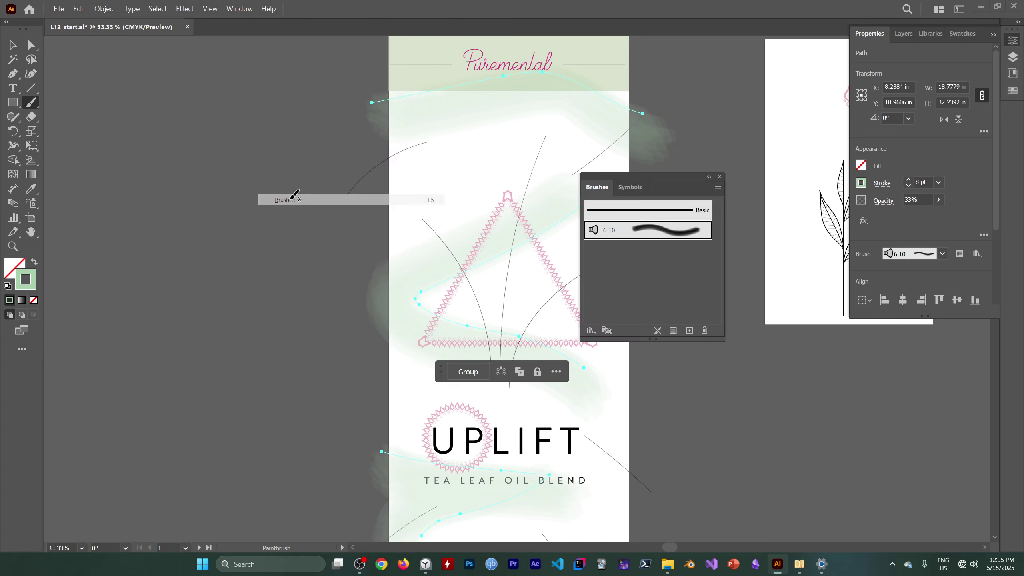
{"action": "double_click", "coordinate": [635, 231]}
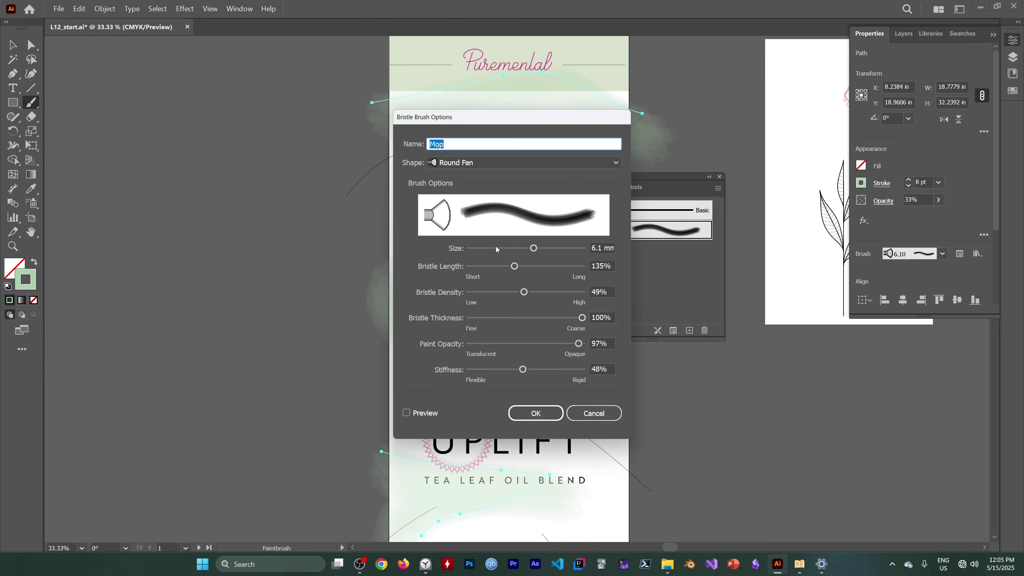
{"action": "left_click_drag", "start_coordinate": [493, 124], "coordinate": [163, 108]}
{"action": "mouse_move", "coordinate": [206, 232]}
{"action": "left_mouse_down"}
{"action": "mouse_move", "coordinate": [182, 233]}
{"action": "mouse_move", "coordinate": [199, 233]}
{"action": "mouse_move", "coordinate": [195, 276]}
{"action": "mouse_move", "coordinate": [180, 278]}
{"action": "left_mouse_up"}
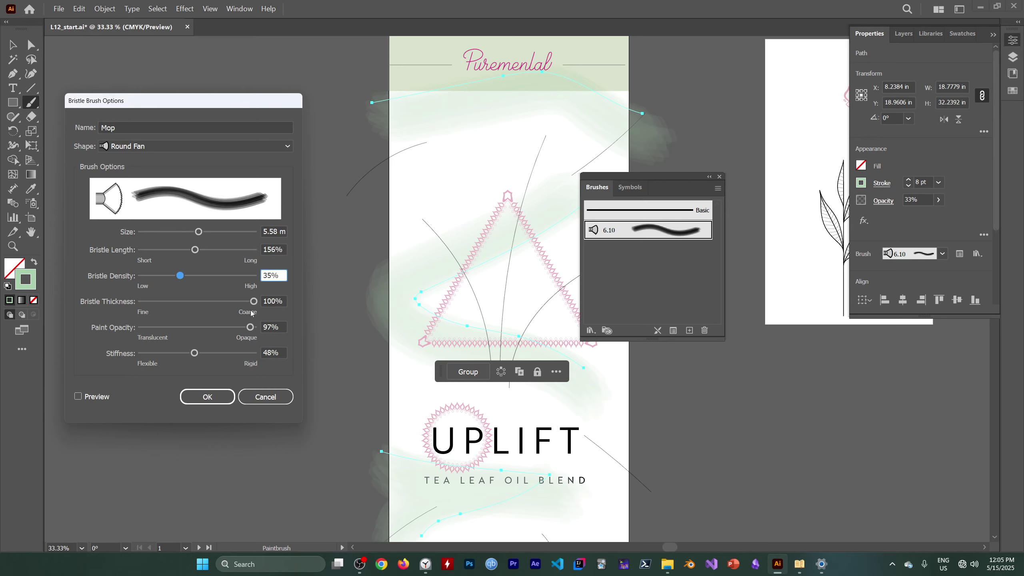
{"action": "left_click_drag", "start_coordinate": [254, 303], "coordinate": [193, 302]}
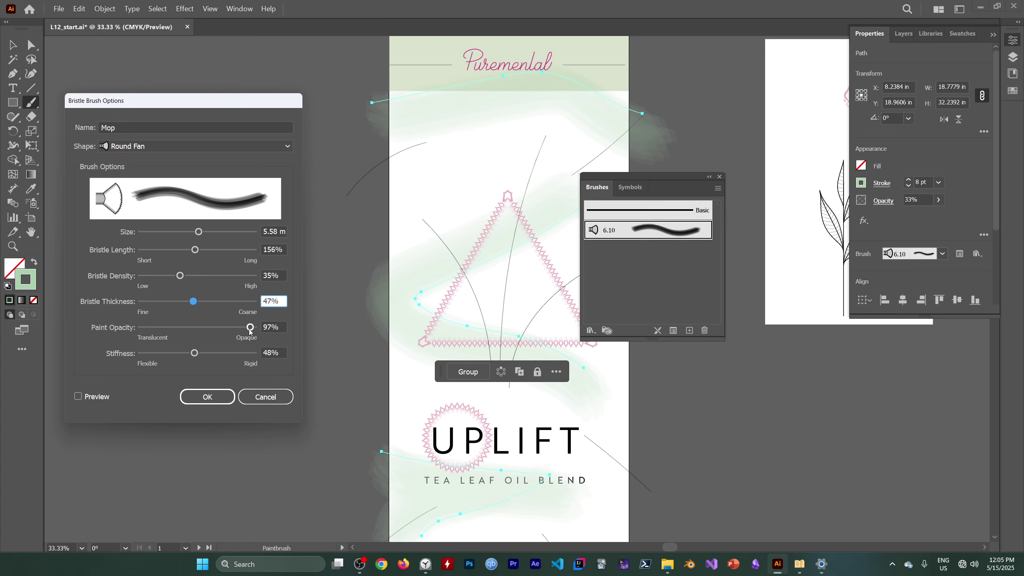
{"action": "mouse_move", "coordinate": [250, 331]}
{"action": "left_mouse_down"}
{"action": "mouse_move", "coordinate": [218, 331]}
{"action": "mouse_move", "coordinate": [188, 360]}
{"action": "mouse_move", "coordinate": [242, 358]}
{"action": "left_mouse_up"}
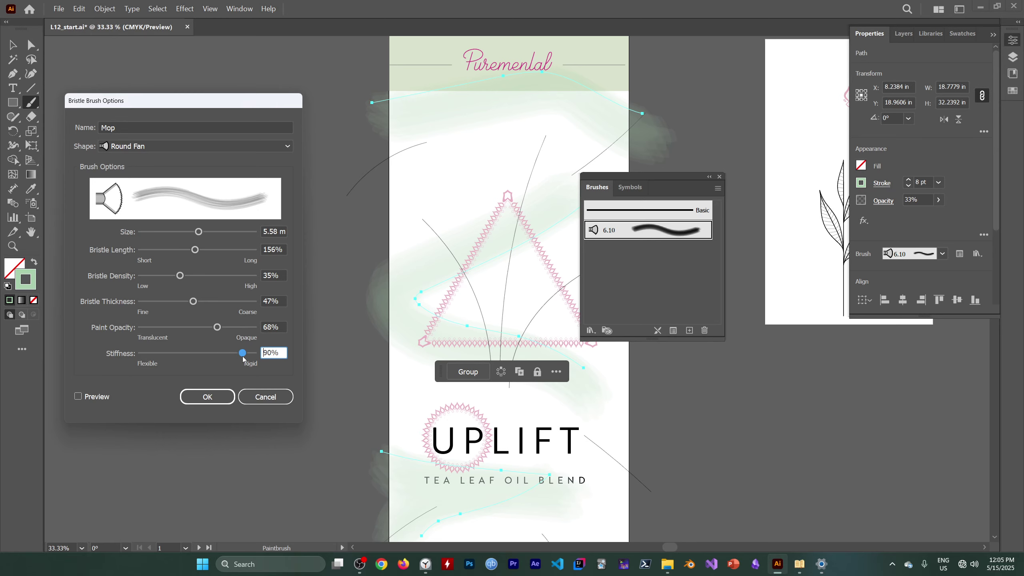
{"action": "left_click", "coordinate": [209, 395]}
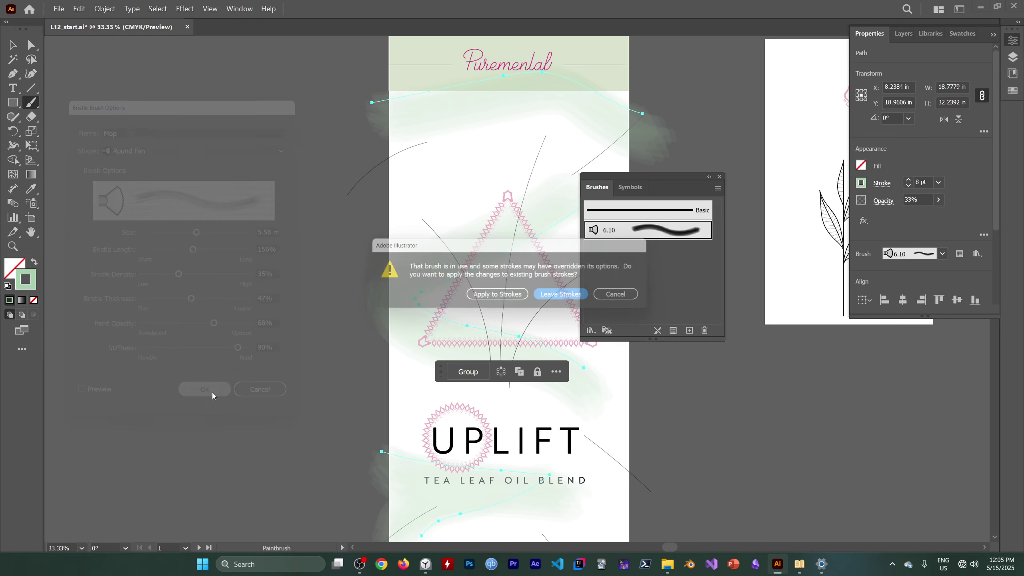
{"action": "left_click", "coordinate": [488, 298]}
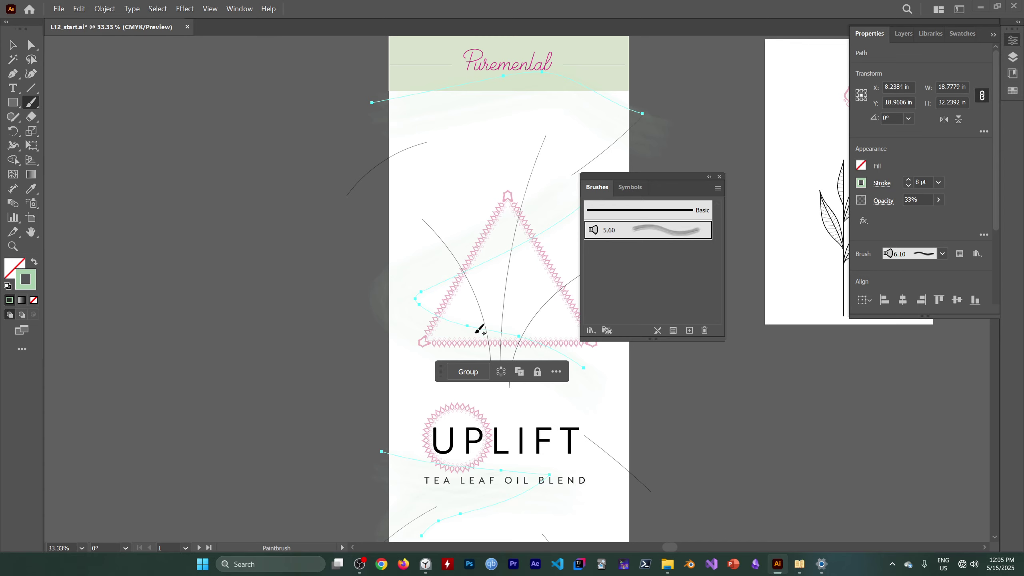
- Set the selected bristle strokes' opacity to 100% and put away the list of brushes
{"action": "left_click", "coordinate": [938, 200]}
{"action": "left_click_drag", "start_coordinate": [906, 217], "coordinate": [940, 222]}
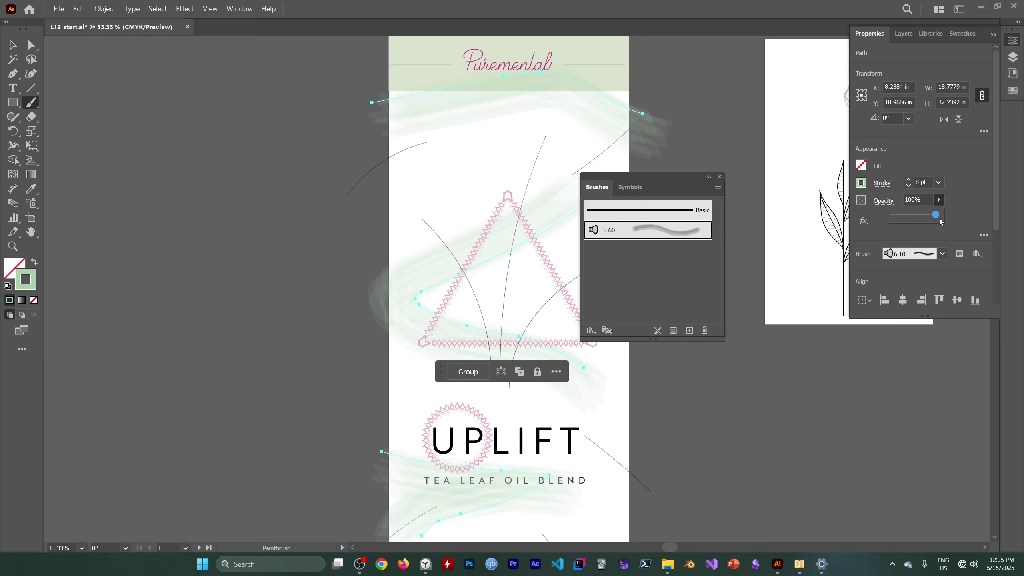
{"action": "left_click", "coordinate": [719, 177]}
- Save the current selection of bristle strokes under the name "bristle brush"
{"action": "left_click", "coordinate": [157, 8]}
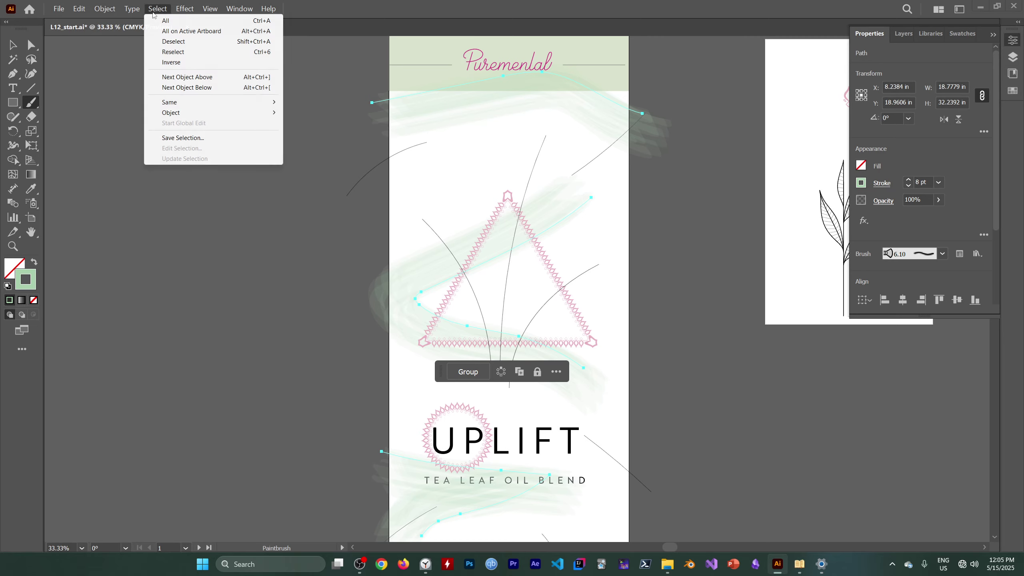
{"action": "left_click", "coordinate": [169, 137]}
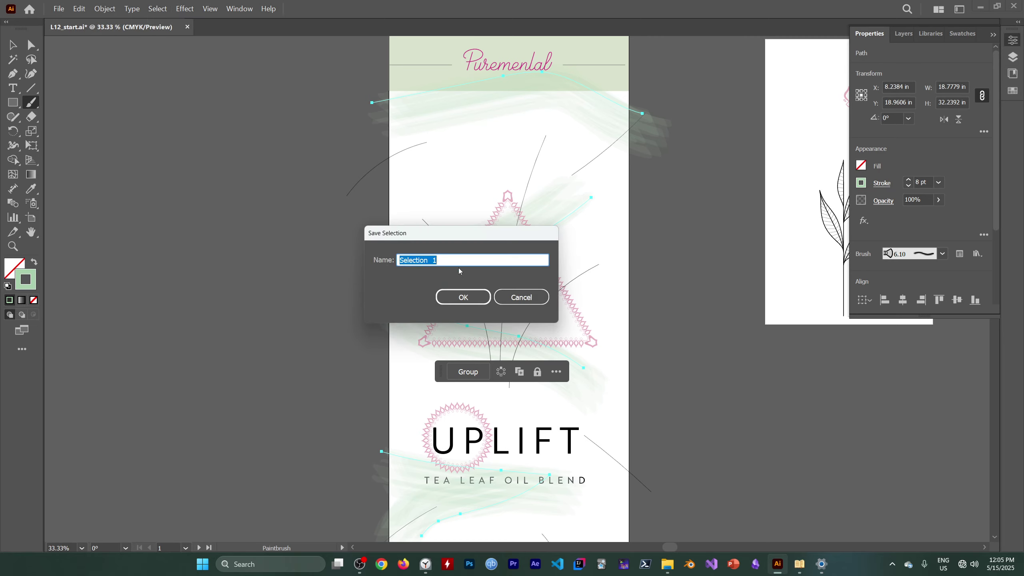
{"action": "key", "text": "BackSpace"}
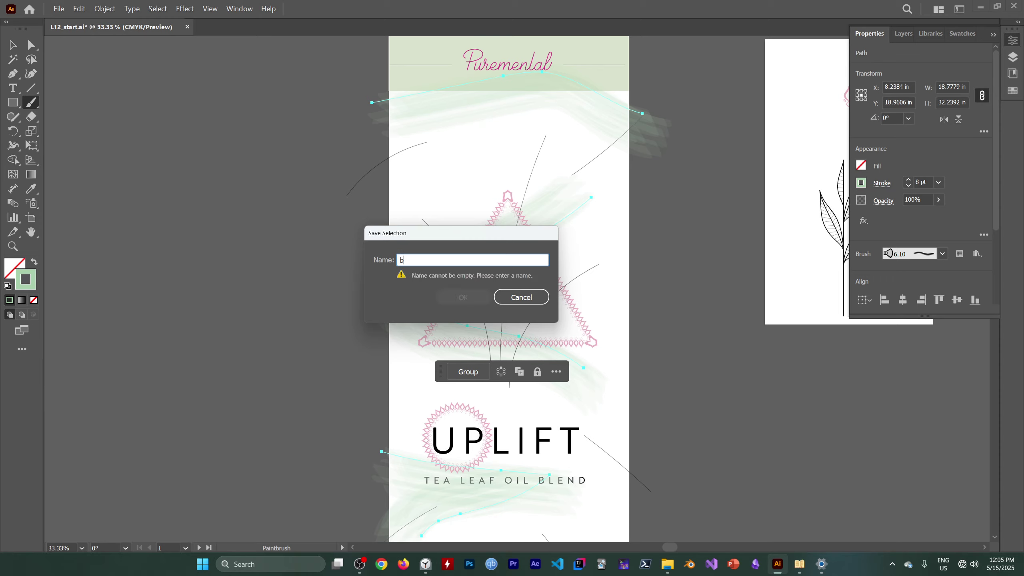
{"action": "type", "text": "brush"}
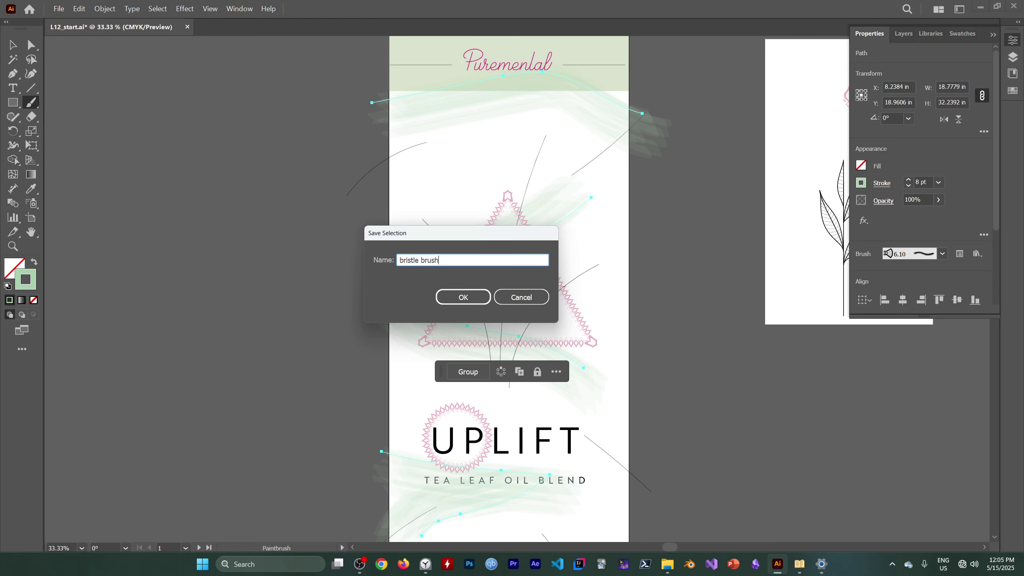
{"action": "left_click", "coordinate": [463, 296]}
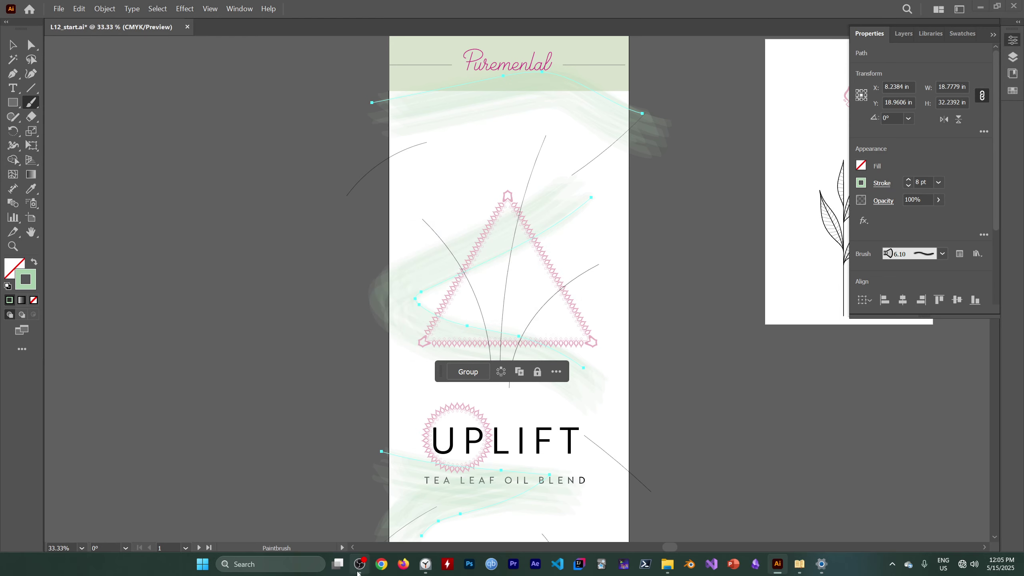
{"action": "left_click", "coordinate": [359, 564]}
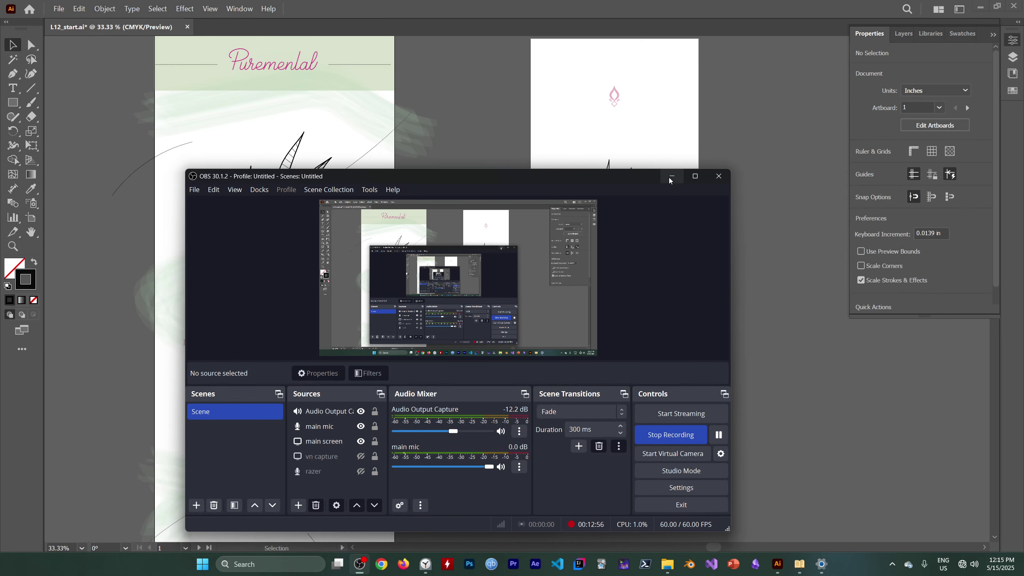
{"action": "left_click", "coordinate": [672, 176]}
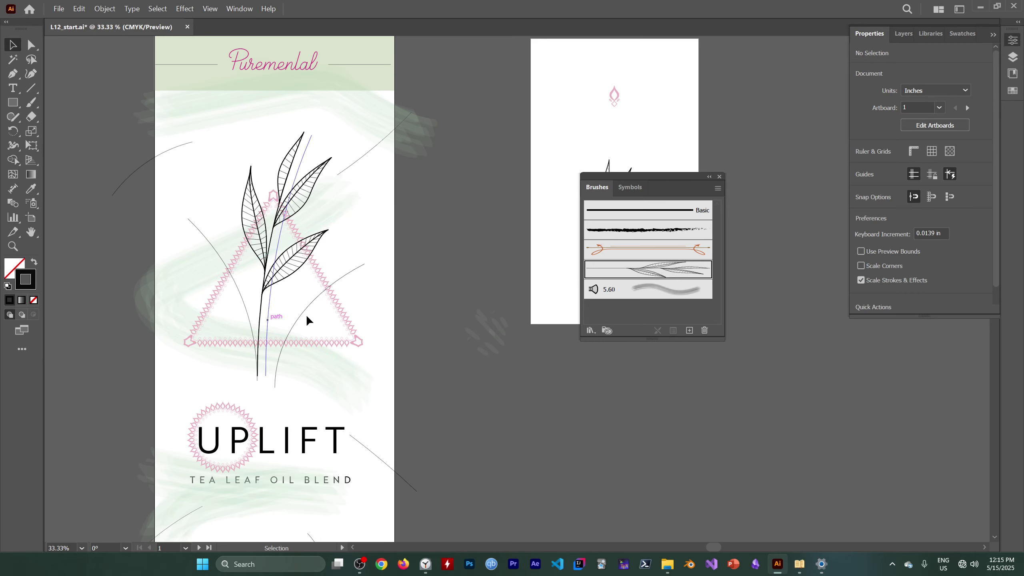
- Try the Blob Brush with two black scribbles on the label's blank area beside the leaves, and undo them
{"action": "scroll", "coordinate": [414, 253], "scroll_direction": "up", "scroll_amount": 2}
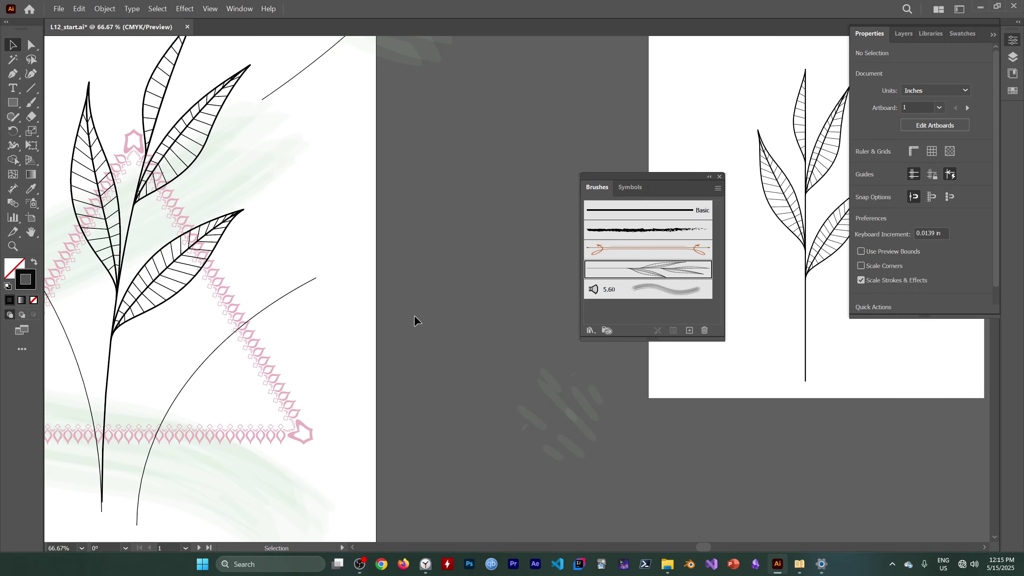
{"action": "key", "text": "h"}
{"action": "left_click_drag", "start_coordinate": [393, 258], "coordinate": [679, 260]}
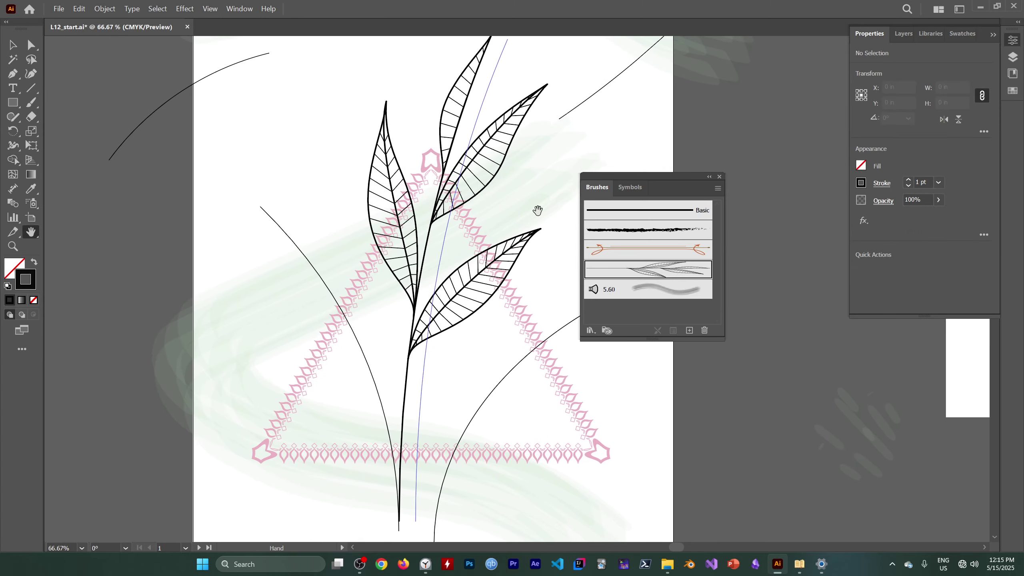
{"action": "left_click", "coordinate": [719, 177]}
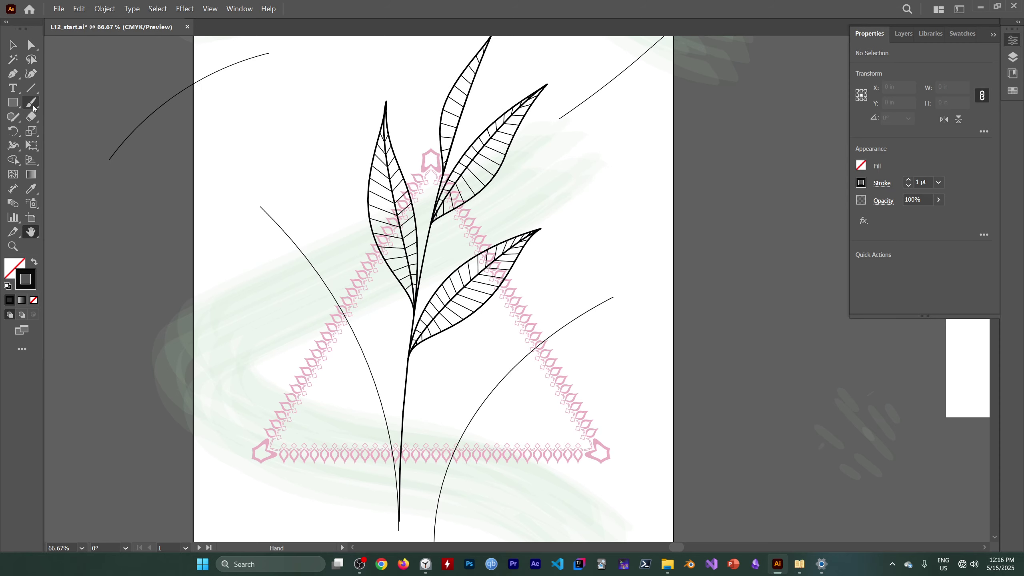
{"action": "left_click_drag", "start_coordinate": [32, 102], "coordinate": [123, 115]}
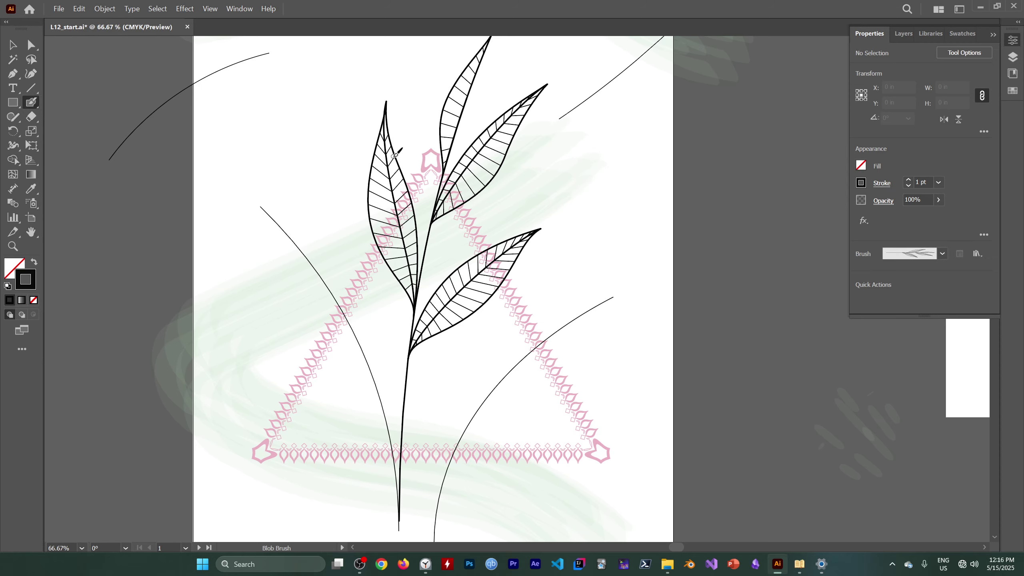
{"action": "mouse_move", "coordinate": [243, 106]}
{"action": "left_mouse_down"}
{"action": "mouse_move", "coordinate": [280, 129]}
{"action": "mouse_move", "coordinate": [233, 140]}
{"action": "mouse_move", "coordinate": [283, 129]}
{"action": "mouse_move", "coordinate": [229, 163]}
{"action": "left_mouse_up"}
{"action": "mouse_move", "coordinate": [289, 99]}
{"action": "left_mouse_down"}
{"action": "mouse_move", "coordinate": [277, 160]}
{"action": "mouse_move", "coordinate": [342, 86]}
{"action": "left_mouse_up"}
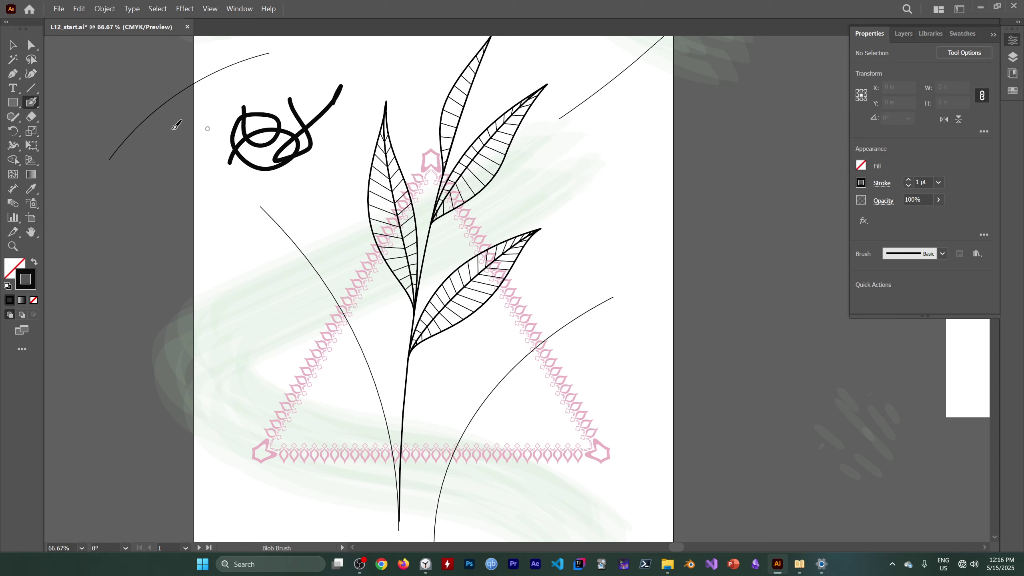
{"action": "key", "text": "ctrl+z"}
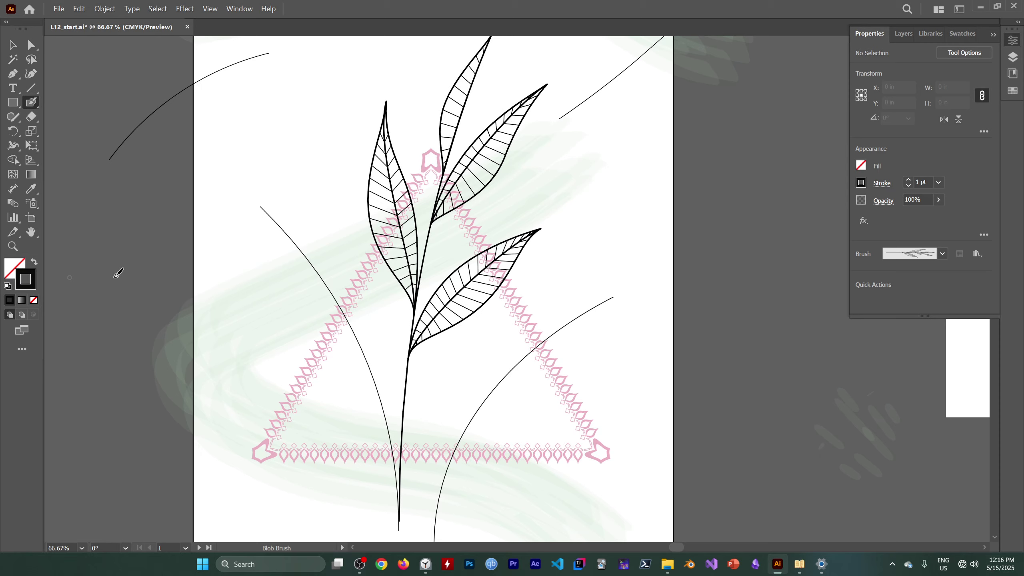
- Set the Blob Brush's fill to the pale green swatch and its stroke to None
{"action": "left_click", "coordinate": [861, 165]}
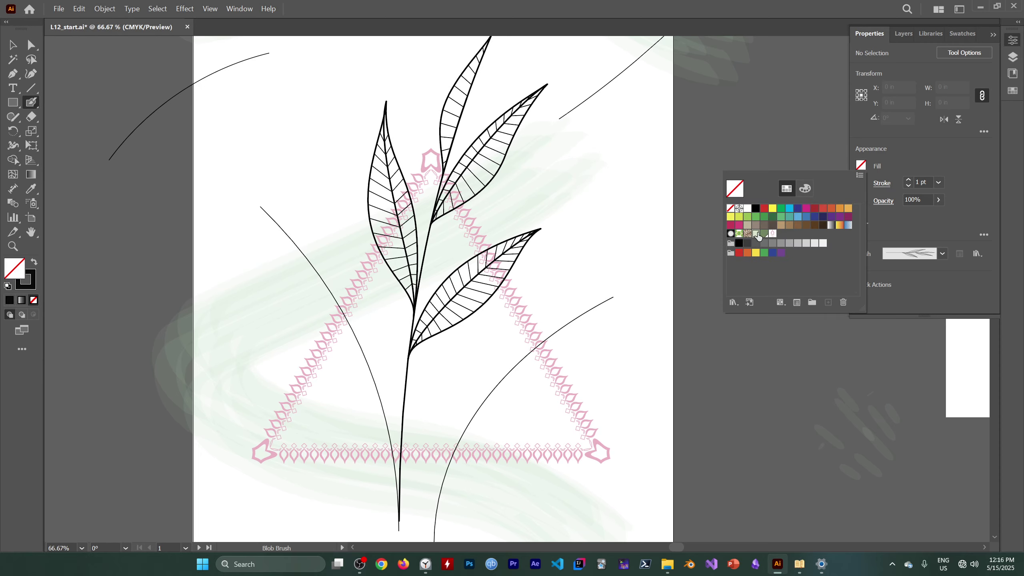
{"action": "left_click", "coordinate": [757, 234]}
{"action": "left_click", "coordinate": [632, 182]}
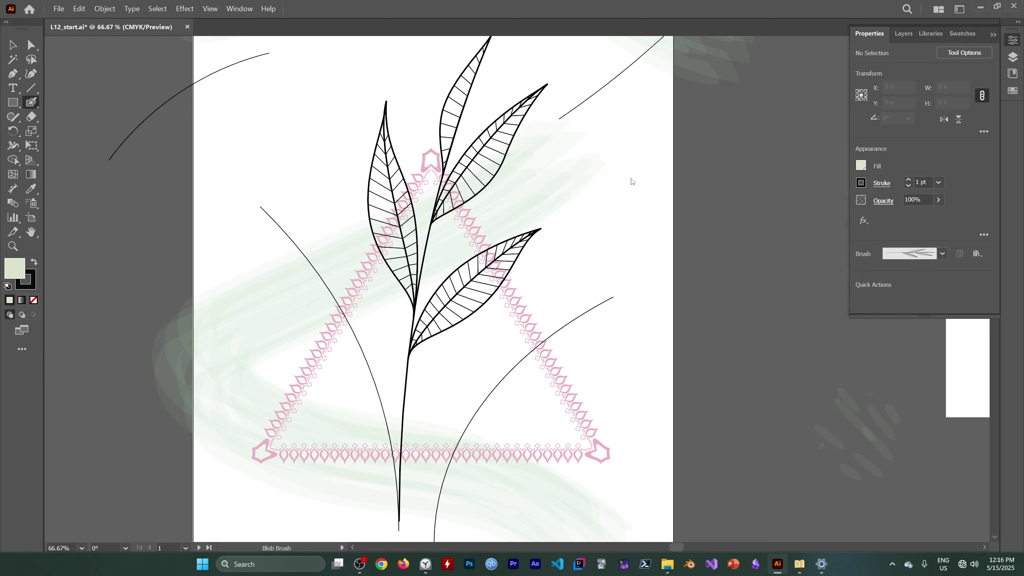
{"action": "left_click", "coordinate": [861, 185]}
{"action": "left_click", "coordinate": [730, 226]}
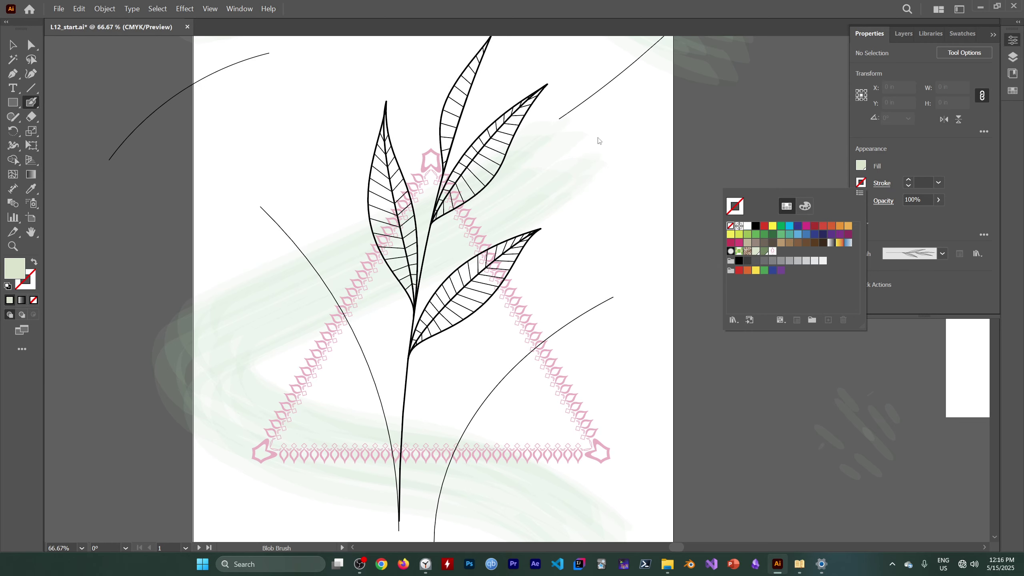
{"action": "left_click", "coordinate": [599, 180]}
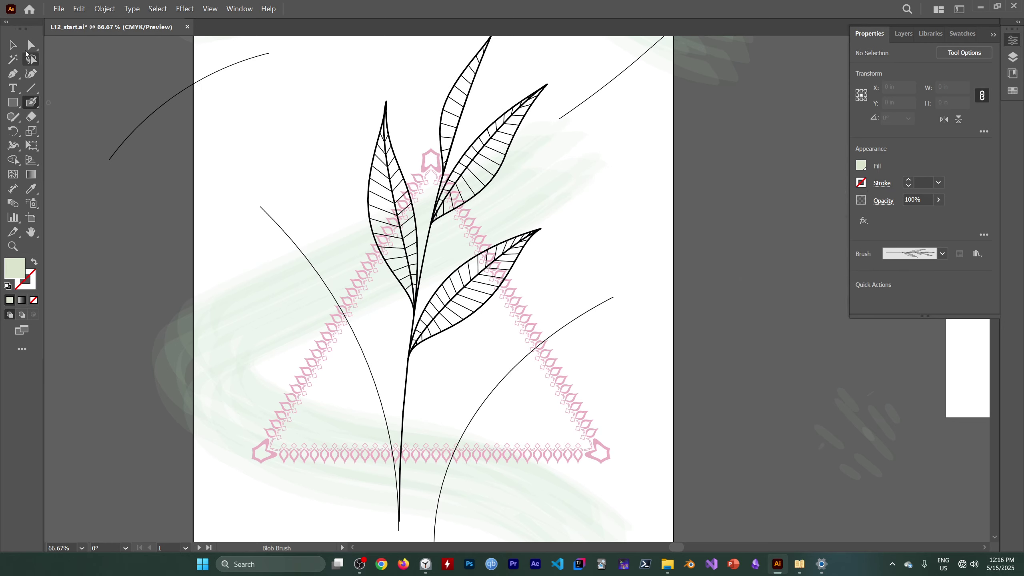
- Make the Art layer active by selecting one of its paths, check it in the layer list, and clear the selection
{"action": "left_click", "coordinate": [12, 45]}
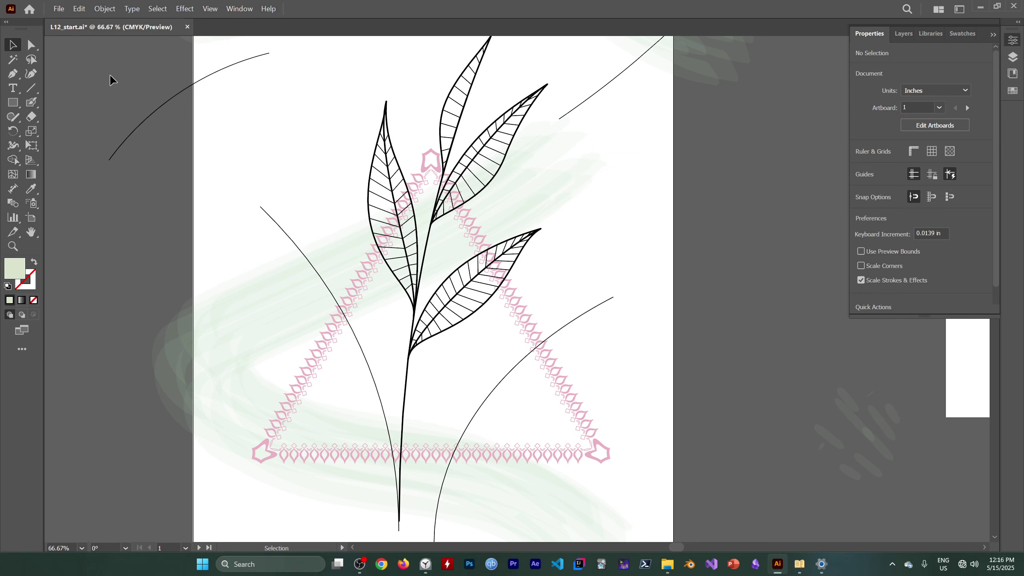
{"action": "left_click", "coordinate": [426, 254]}
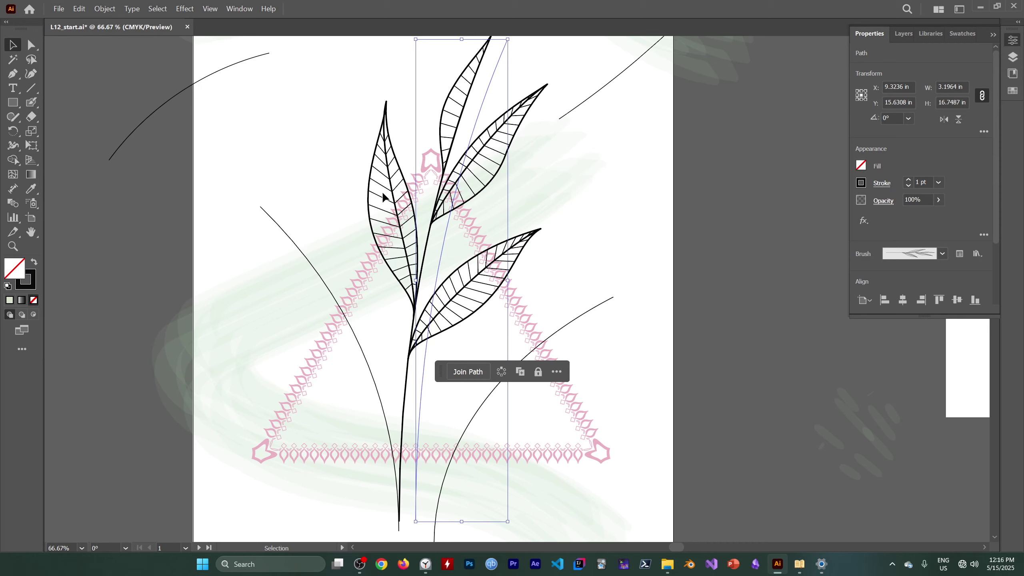
{"action": "left_click", "coordinate": [903, 34]}
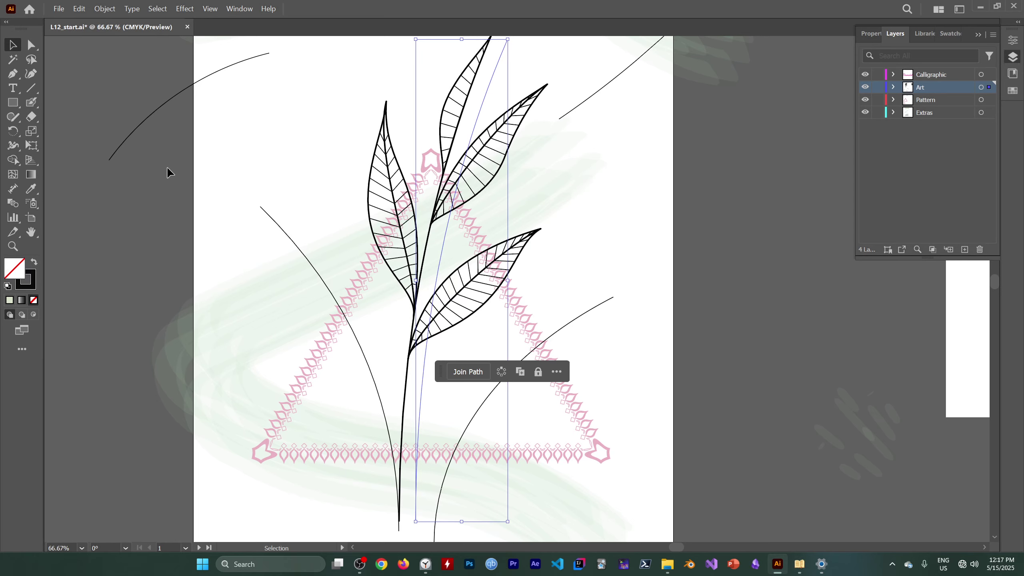
{"action": "left_click", "coordinate": [151, 9]}
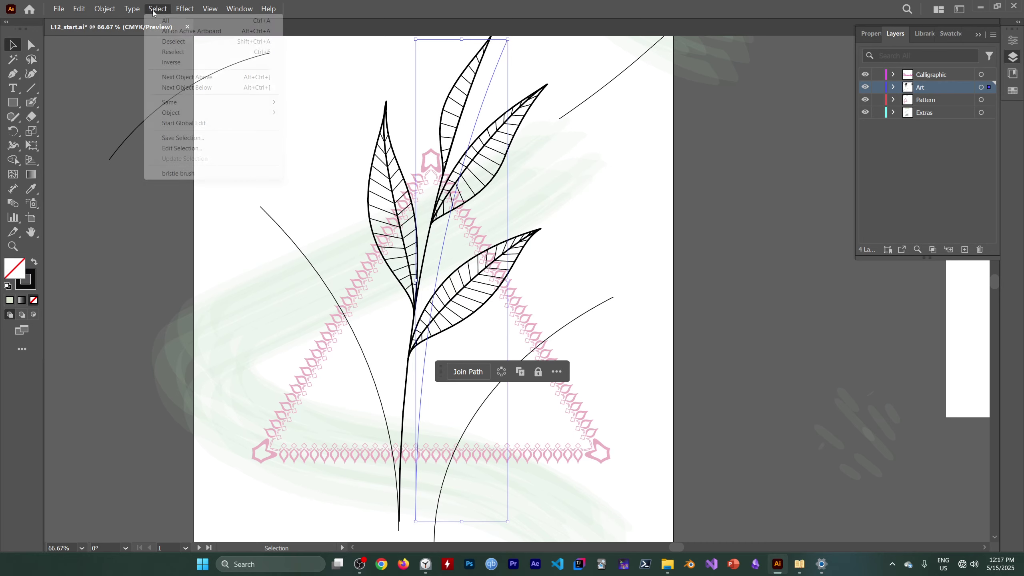
{"action": "left_click", "coordinate": [174, 42]}
- Choose the Blob Brush, look over its tool options without changing them, and enlarge the brush tip by three increments
{"action": "left_click", "coordinate": [34, 103]}
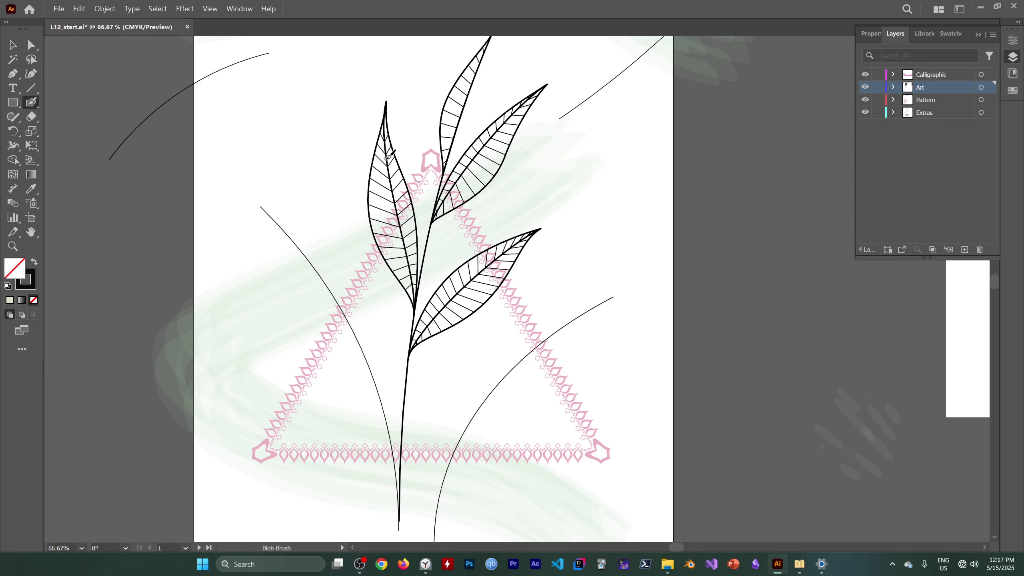
{"action": "double_click", "coordinate": [31, 105]}
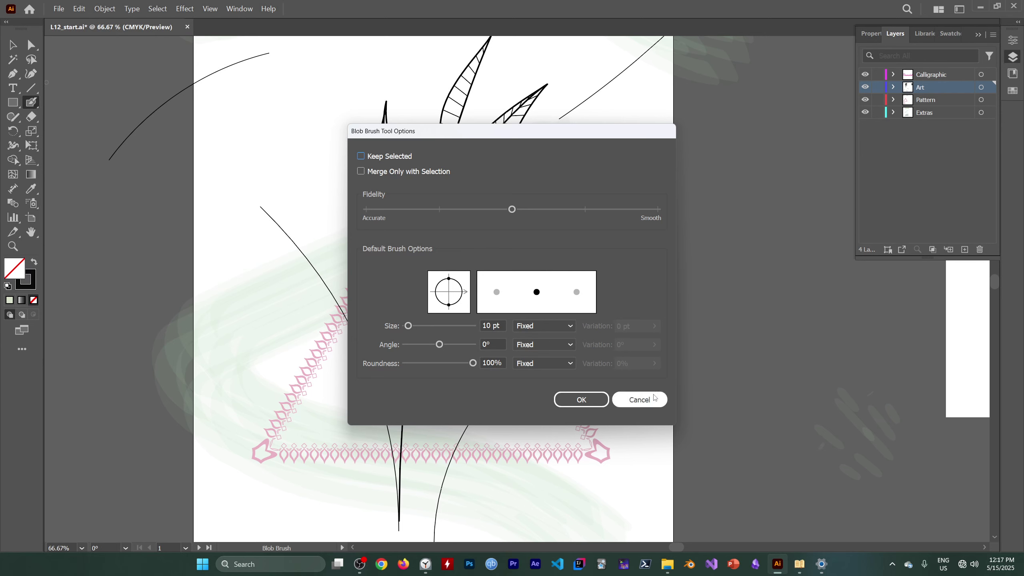
{"action": "left_click", "coordinate": [639, 399]}
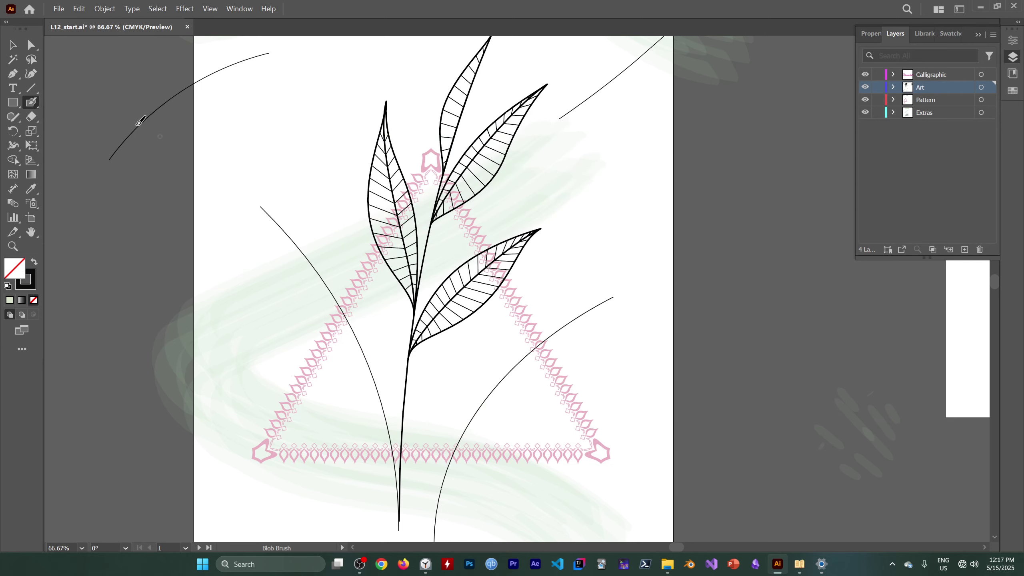
{"action": "right_click", "coordinate": [28, 103]}
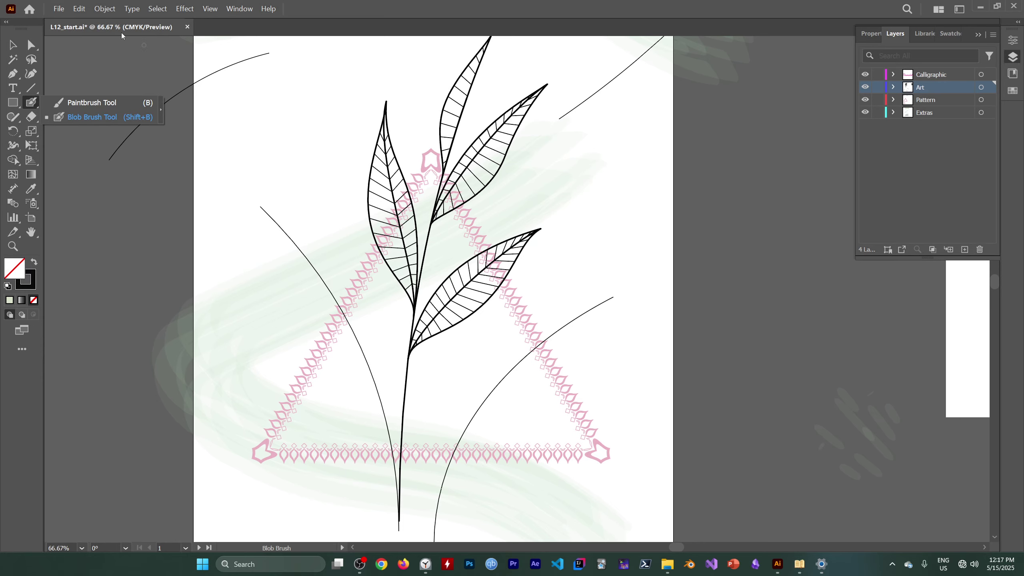
{"action": "left_click", "coordinate": [94, 70]}
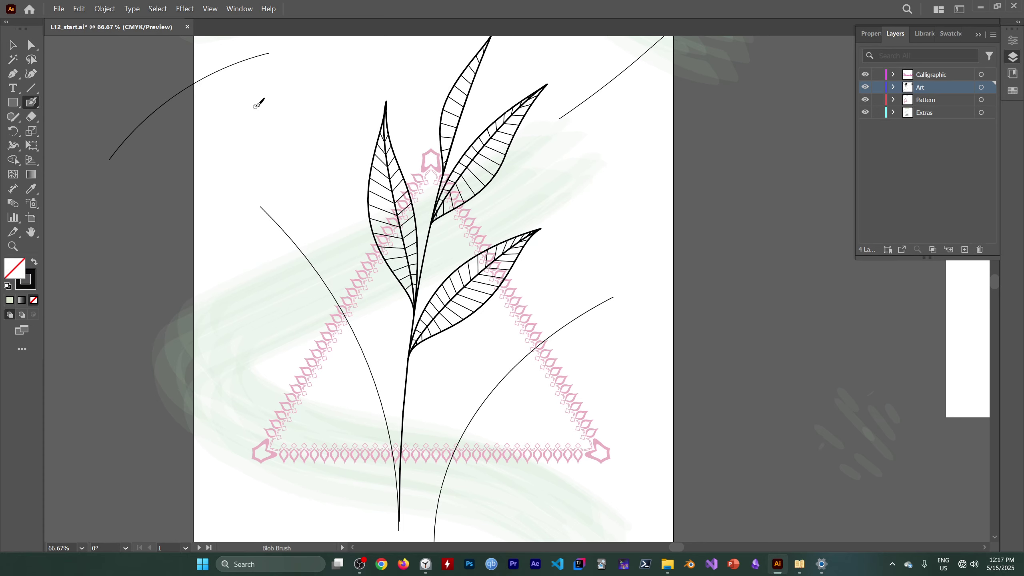
{"action": "key", "text": "bracketright"}
{"action": "key", "text": "bracketright"}
{"action": "key", "text": "bracketright"}
- Set the Blob Brush's stroke colour to the pale green swatch
{"action": "left_click", "coordinate": [870, 34]}
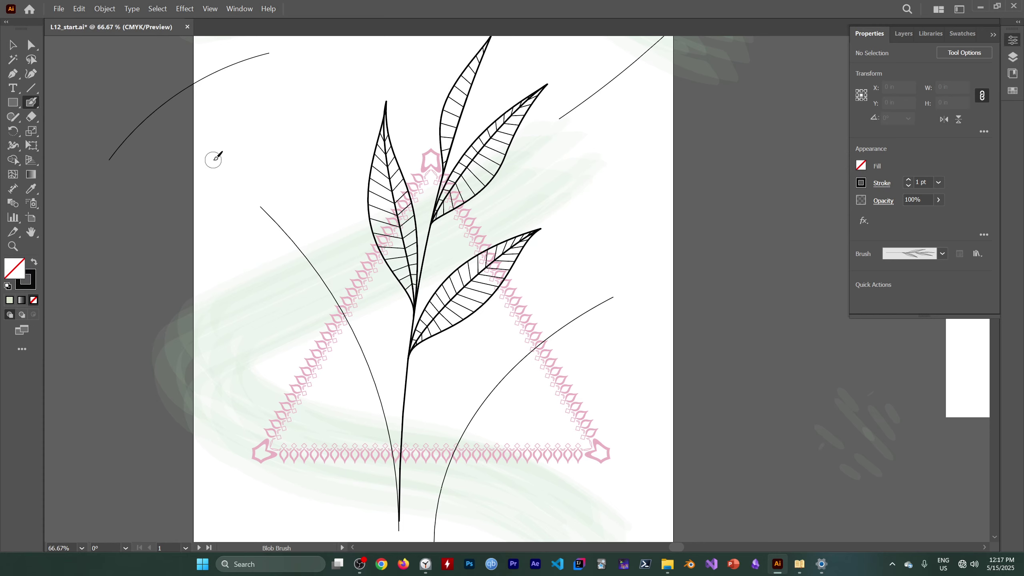
{"action": "left_click", "coordinate": [877, 186]}
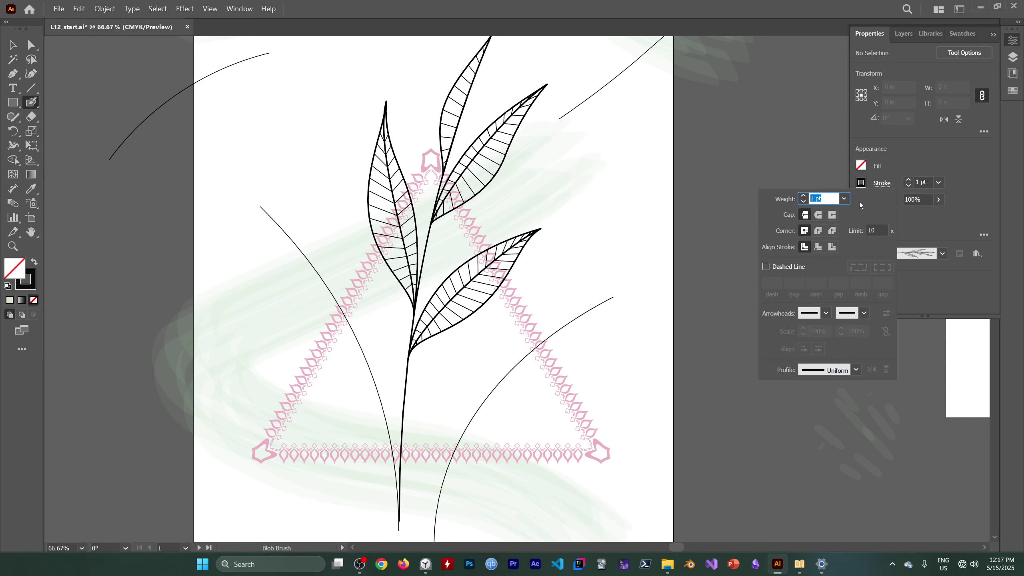
{"action": "key", "text": "Escape"}
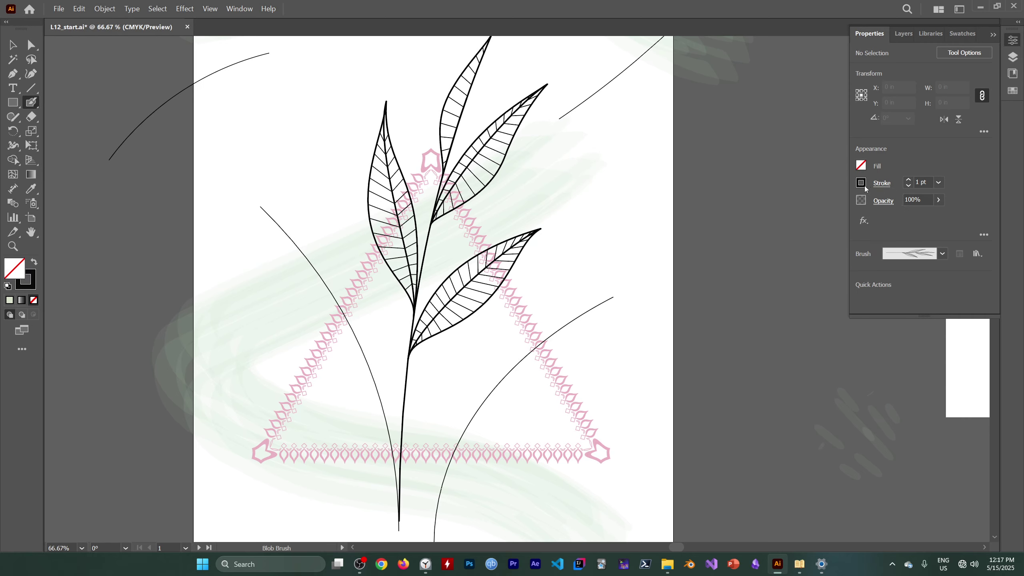
{"action": "left_click", "coordinate": [862, 183]}
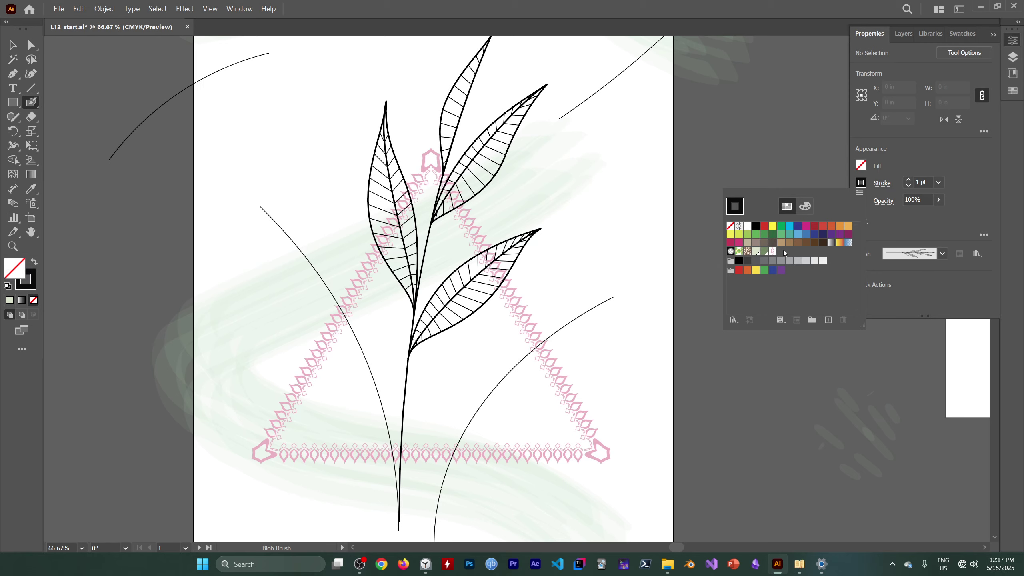
{"action": "left_click", "coordinate": [755, 251]}
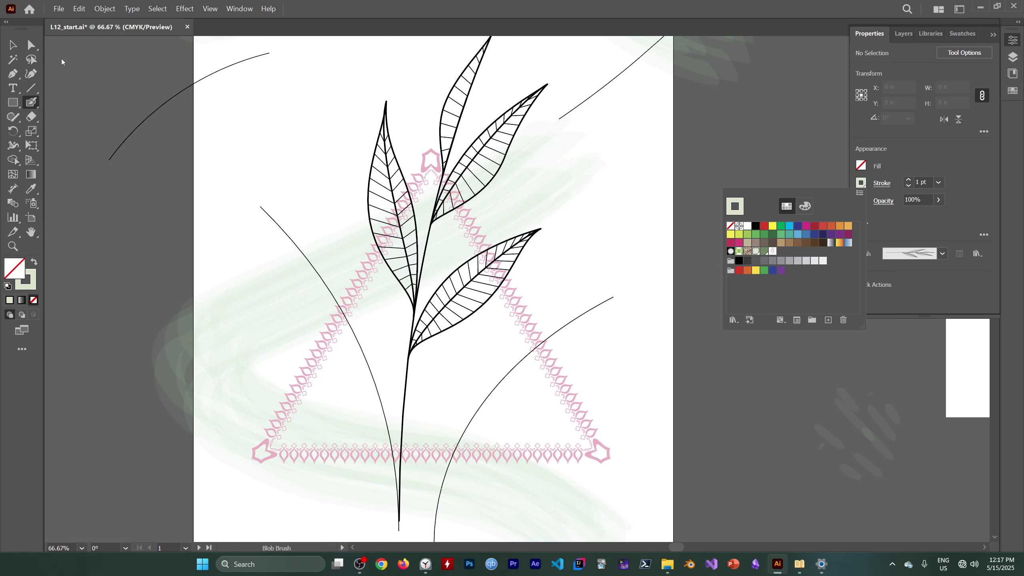
{"action": "key", "text": "Escape"}
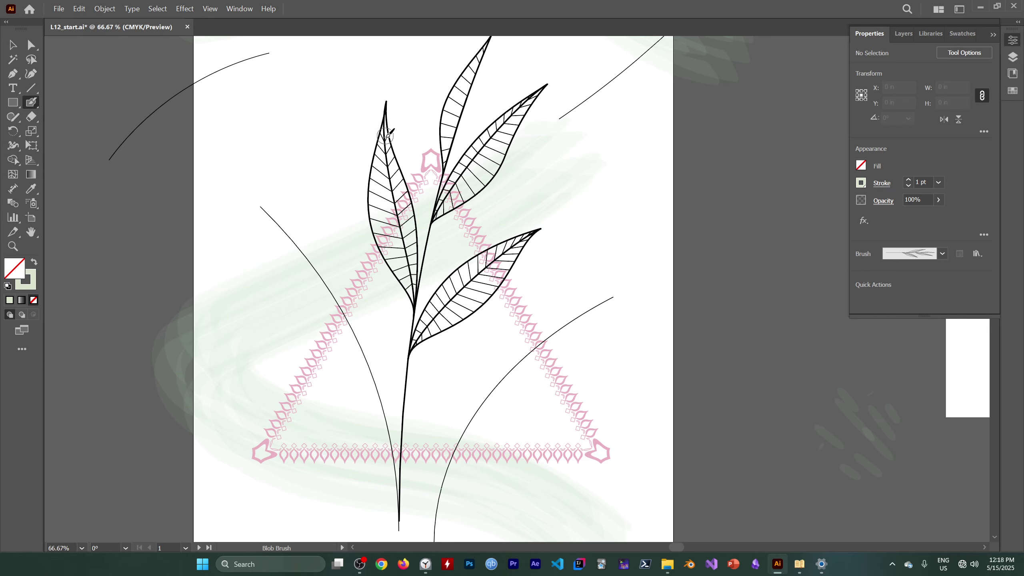
- Paint a pale green loop over the leftmost leaf with the Blob Brush and send the shape to the back
{"action": "mouse_move", "coordinate": [384, 149]}
{"action": "left_mouse_down"}
{"action": "mouse_move", "coordinate": [384, 214]}
{"action": "mouse_move", "coordinate": [410, 278]}
{"action": "mouse_move", "coordinate": [413, 219]}
{"action": "mouse_move", "coordinate": [388, 146]}
{"action": "left_mouse_up"}
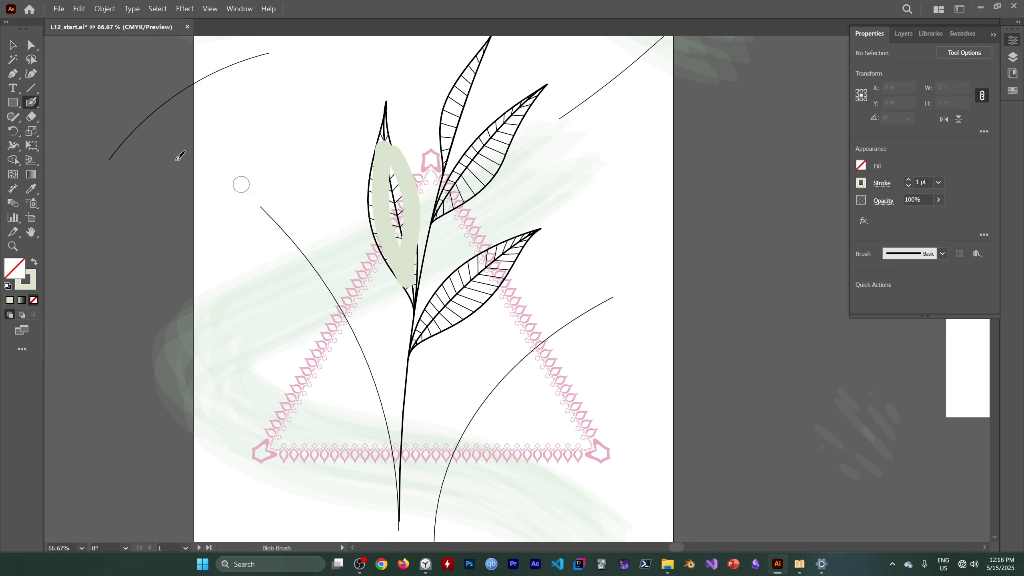
{"action": "left_click", "coordinate": [13, 45]}
{"action": "left_click", "coordinate": [425, 188]}
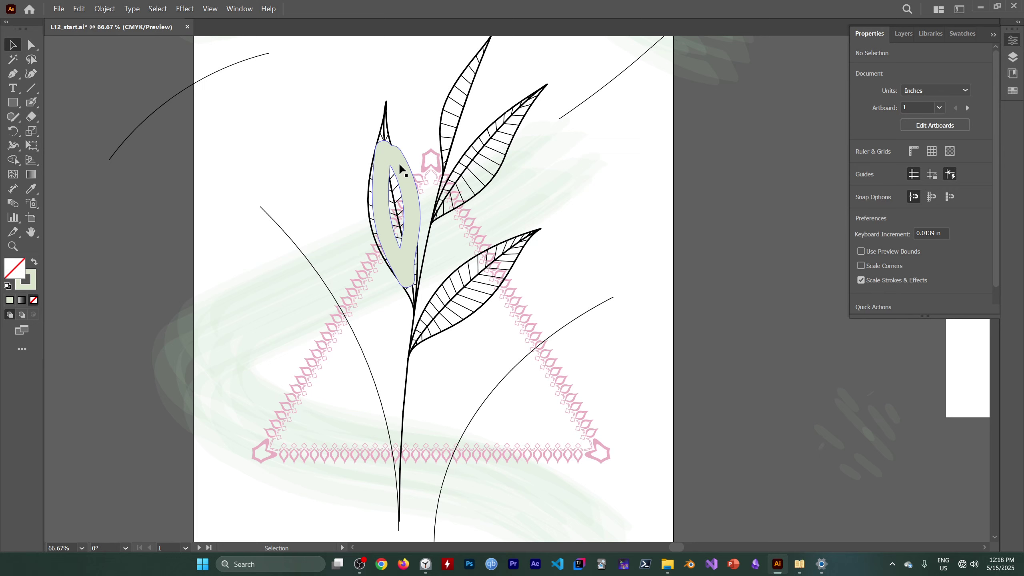
{"action": "scroll", "coordinate": [893, 253], "scroll_direction": "down", "scroll_amount": 3}
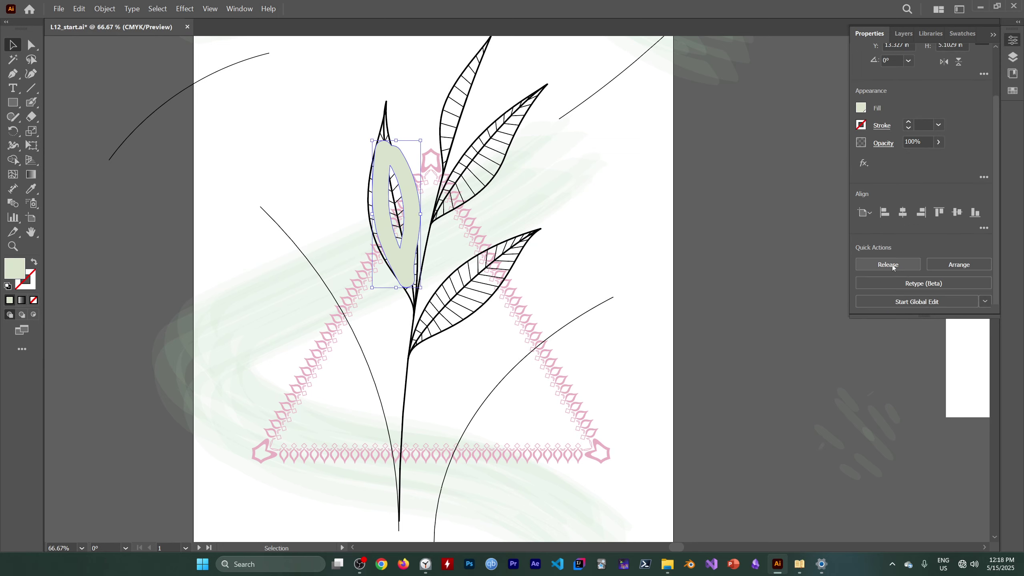
{"action": "left_click", "coordinate": [955, 265]}
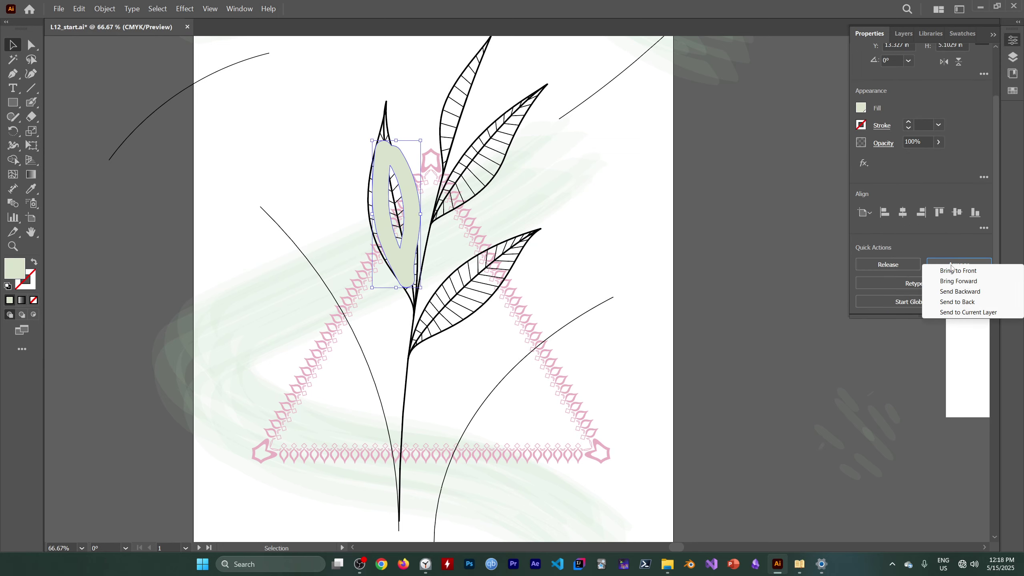
{"action": "left_click", "coordinate": [957, 302]}
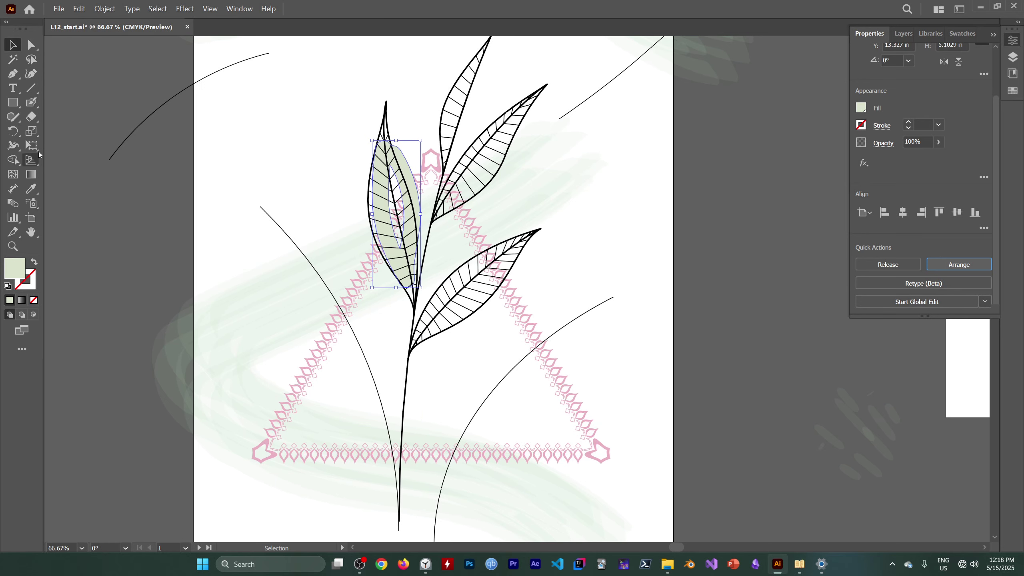
- Fill in the leftmost leaf's centre, tip and outer edge with additional pale green Blob Brush strokes
{"action": "left_click", "coordinate": [32, 102]}
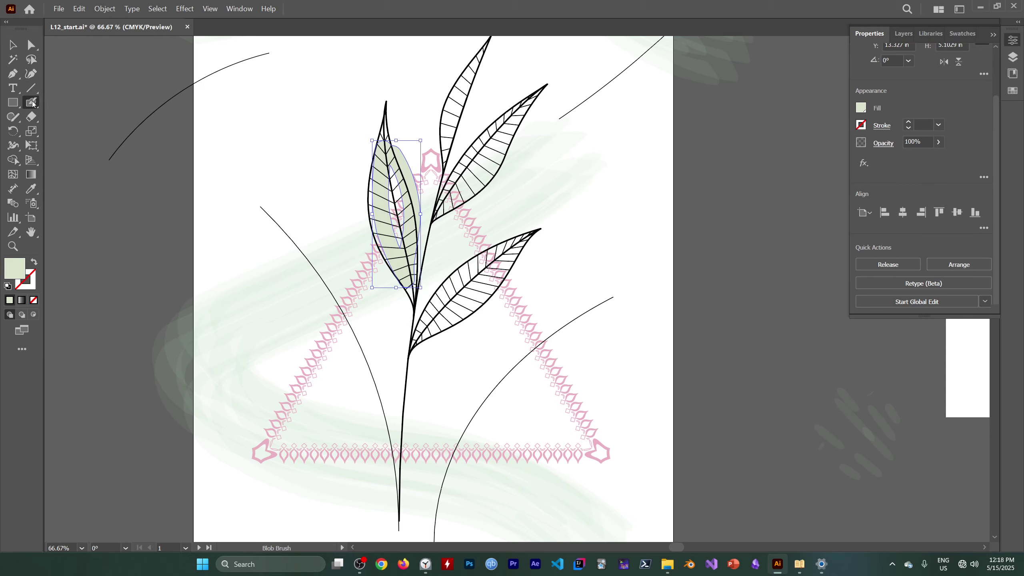
{"action": "mouse_move", "coordinate": [402, 185]}
{"action": "left_mouse_down"}
{"action": "mouse_move", "coordinate": [390, 169]}
{"action": "mouse_move", "coordinate": [403, 228]}
{"action": "left_mouse_up"}
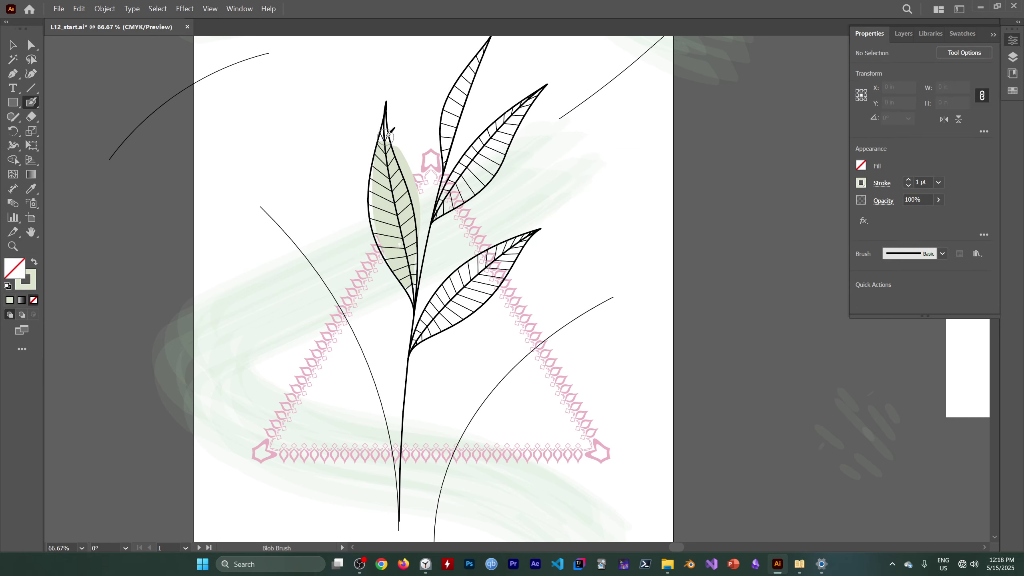
{"action": "mouse_move", "coordinate": [386, 113]}
{"action": "left_mouse_down"}
{"action": "mouse_move", "coordinate": [388, 102]}
{"action": "mouse_move", "coordinate": [387, 141]}
{"action": "left_mouse_up"}
{"action": "mouse_move", "coordinate": [375, 166]}
{"action": "left_mouse_down"}
{"action": "mouse_move", "coordinate": [383, 237]}
{"action": "mouse_move", "coordinate": [381, 196]}
{"action": "mouse_move", "coordinate": [369, 228]}
{"action": "left_mouse_up"}
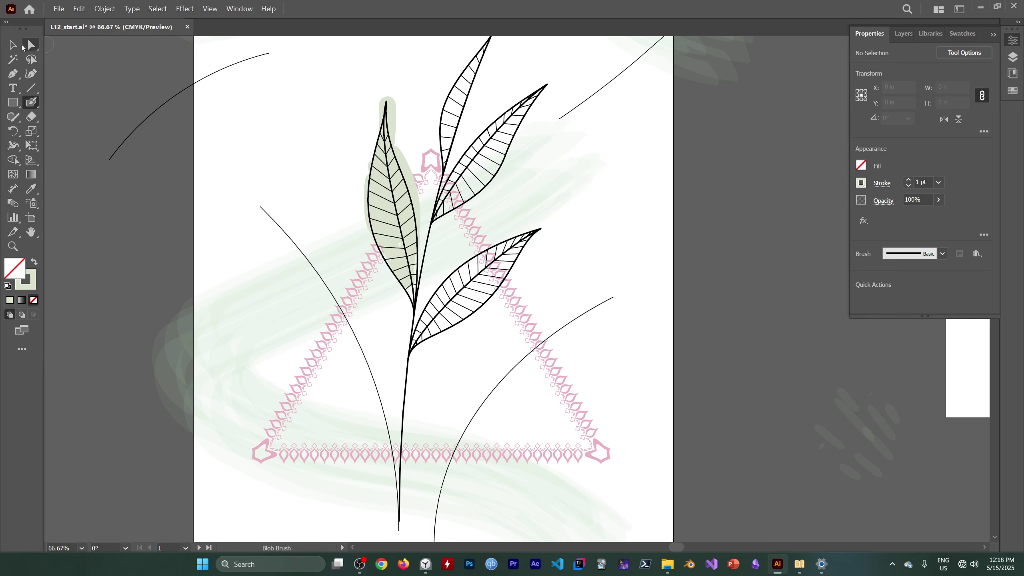
- Select the pale green leaf shape and erase its excess beyond the leaf's upper right edge
{"action": "left_click", "coordinate": [13, 45]}
{"action": "left_click", "coordinate": [378, 165]}
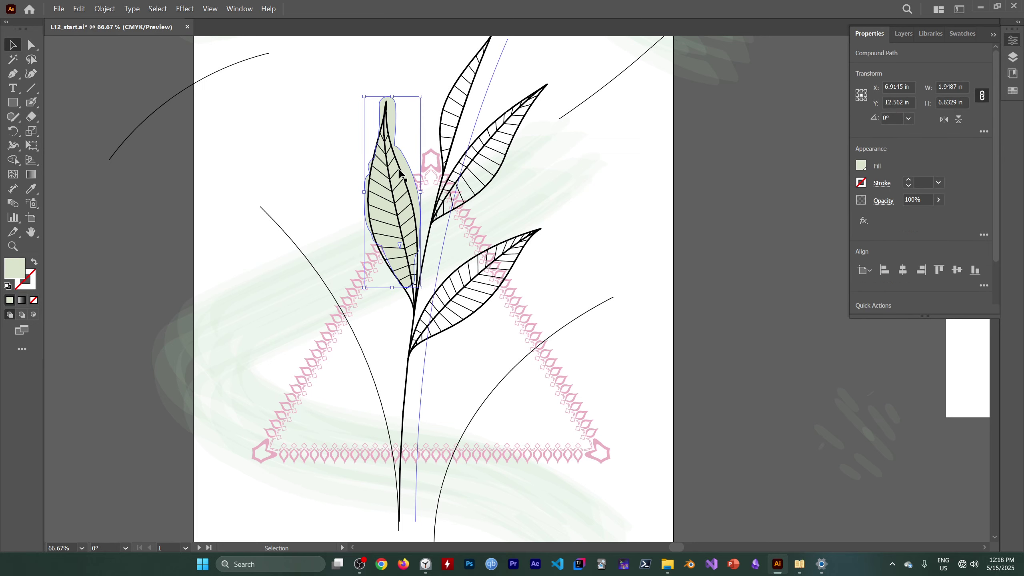
{"action": "left_click", "coordinate": [32, 116]}
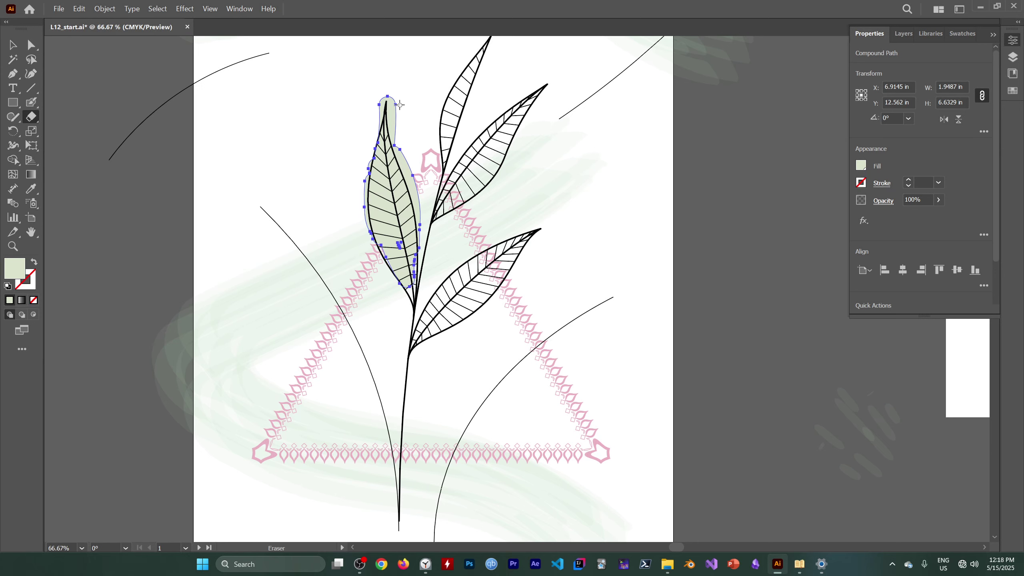
{"action": "scroll", "coordinate": [400, 105], "scroll_direction": "up", "scroll_amount": 2}
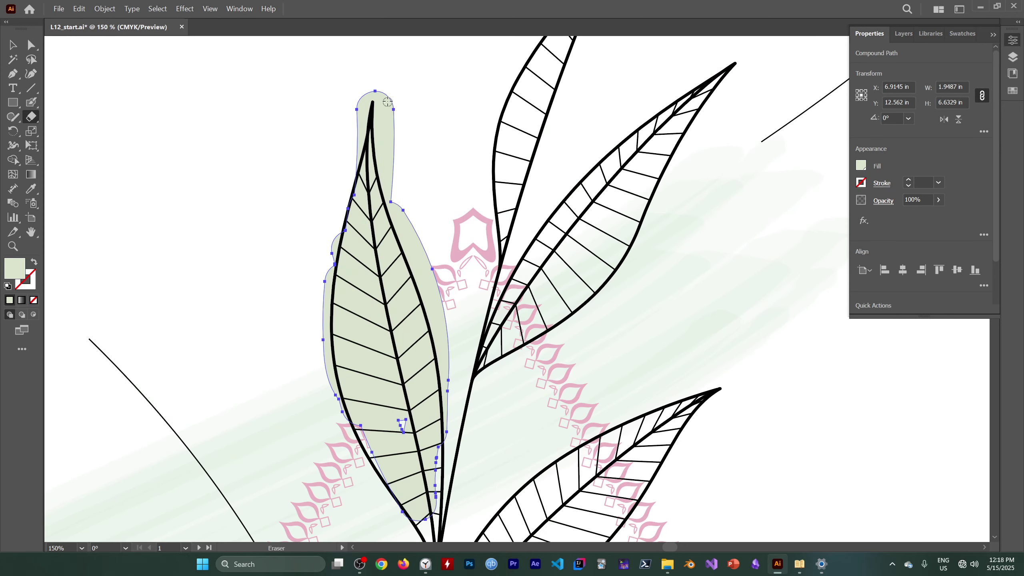
{"action": "mouse_move", "coordinate": [387, 101]}
{"action": "left_mouse_down"}
{"action": "mouse_move", "coordinate": [393, 133]}
{"action": "mouse_move", "coordinate": [381, 92]}
{"action": "mouse_move", "coordinate": [388, 183]}
{"action": "mouse_move", "coordinate": [380, 87]}
{"action": "mouse_move", "coordinate": [387, 175]}
{"action": "mouse_move", "coordinate": [380, 157]}
{"action": "mouse_move", "coordinate": [378, 178]}
{"action": "mouse_move", "coordinate": [388, 195]}
{"action": "mouse_move", "coordinate": [389, 176]}
{"action": "mouse_move", "coordinate": [396, 185]}
{"action": "mouse_move", "coordinate": [404, 239]}
{"action": "mouse_move", "coordinate": [387, 196]}
{"action": "mouse_move", "coordinate": [394, 222]}
{"action": "mouse_move", "coordinate": [421, 243]}
{"action": "mouse_move", "coordinate": [409, 264]}
{"action": "mouse_move", "coordinate": [434, 269]}
{"action": "left_mouse_up"}
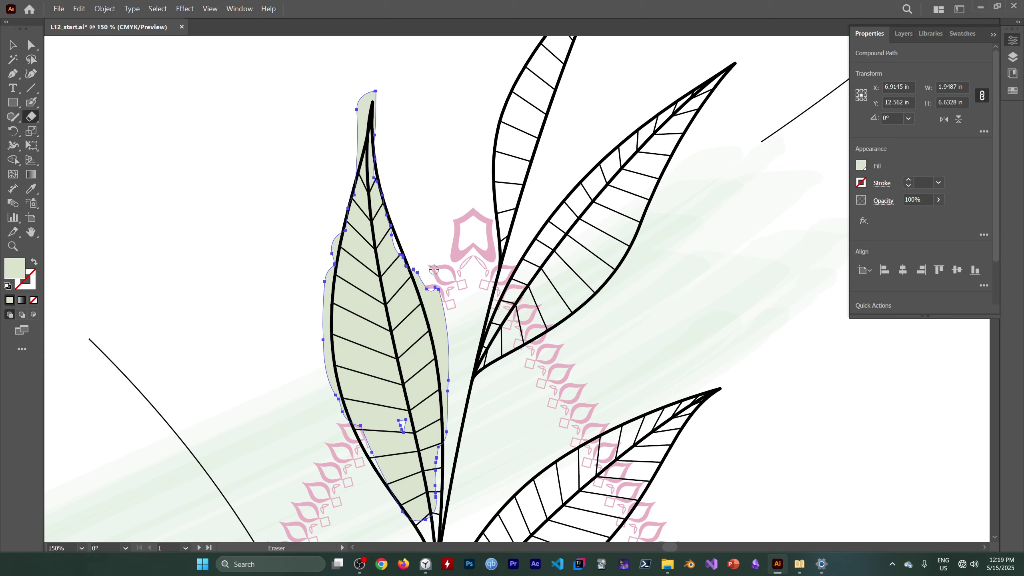
- Try a Paintbrush stroke on the blank area beside the leftmost leaf, and undo it
{"action": "left_click", "coordinate": [31, 102]}
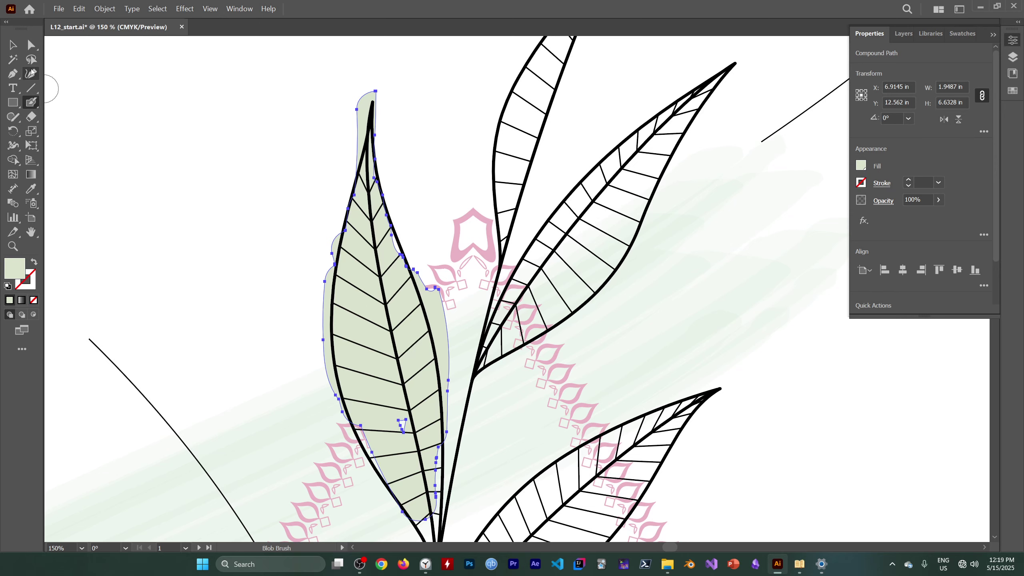
{"action": "left_click_drag", "start_coordinate": [34, 100], "coordinate": [73, 101]}
{"action": "mouse_move", "coordinate": [136, 112]}
{"action": "left_mouse_down"}
{"action": "mouse_move", "coordinate": [108, 139]}
{"action": "mouse_move", "coordinate": [121, 174]}
{"action": "left_mouse_up"}
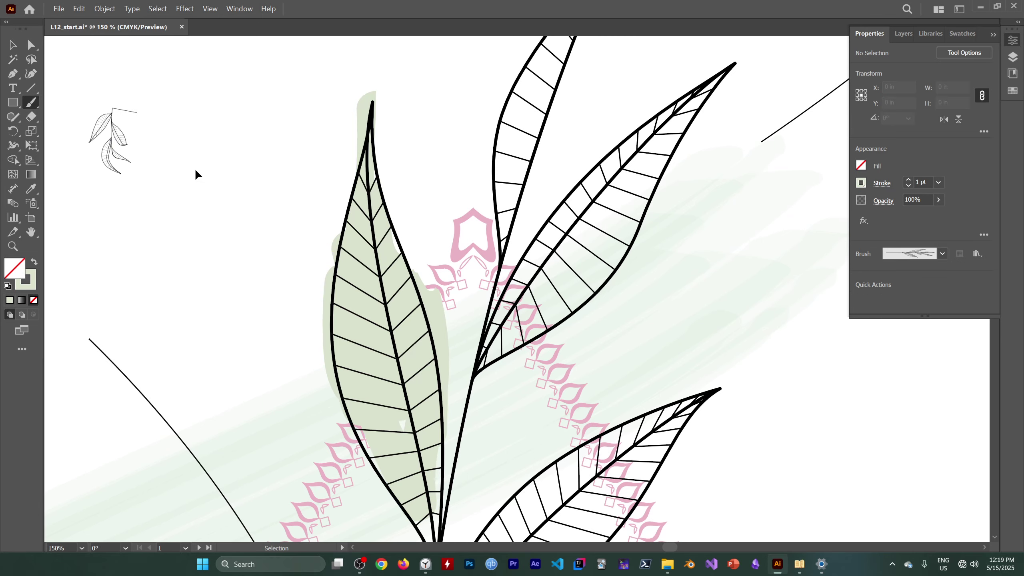
{"action": "key", "text": "ctrl+z"}
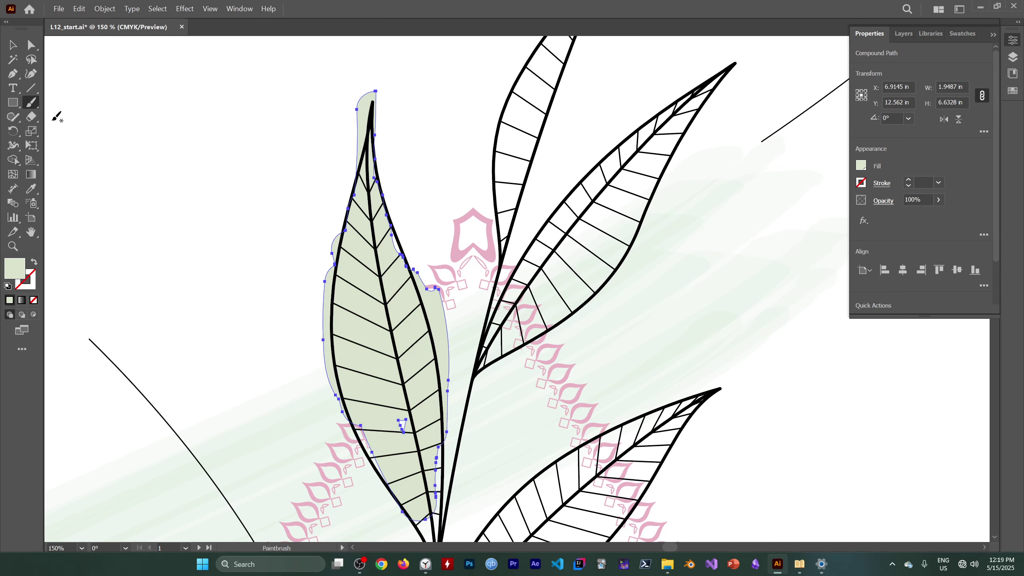
- Draw two pale green square brackets with the Blob Brush on the blank area beside the leaf, and delete them
{"action": "left_click_drag", "start_coordinate": [33, 105], "coordinate": [60, 114]}
{"action": "mouse_move", "coordinate": [130, 121]}
{"action": "left_mouse_down"}
{"action": "mouse_move", "coordinate": [101, 179]}
{"action": "mouse_move", "coordinate": [124, 191]}
{"action": "left_mouse_up"}
{"action": "mouse_move", "coordinate": [201, 119]}
{"action": "left_mouse_down"}
{"action": "mouse_move", "coordinate": [229, 113]}
{"action": "mouse_move", "coordinate": [226, 197]}
{"action": "left_mouse_up"}
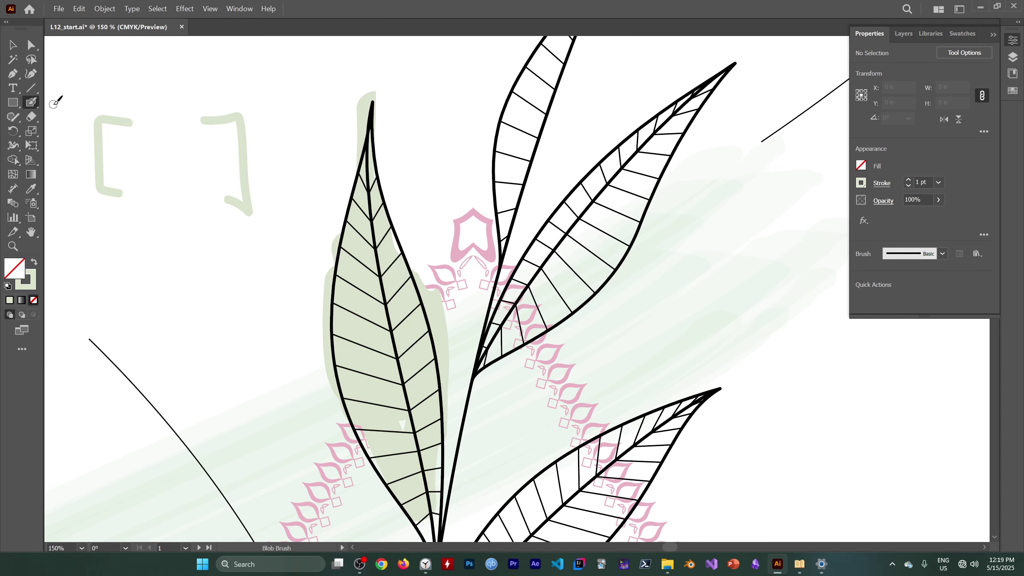
{"action": "key", "text": "v"}
{"action": "mouse_move", "coordinate": [83, 80]}
{"action": "left_mouse_down"}
{"action": "mouse_move", "coordinate": [272, 241]}
{"action": "mouse_move", "coordinate": [307, 203]}
{"action": "left_mouse_up"}
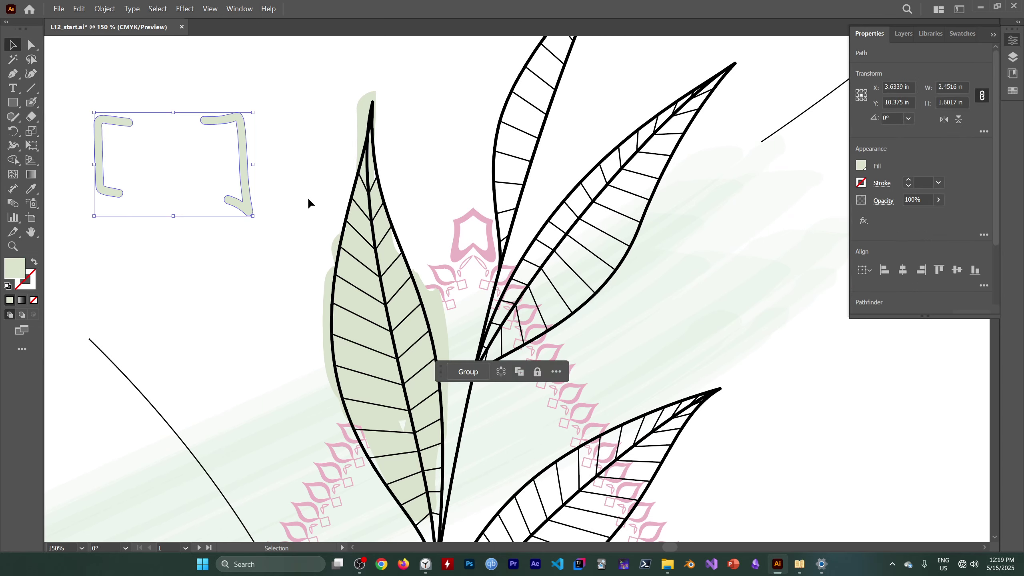
{"action": "key", "text": "Delete"}
- Try a short Blob Brush stroke on the right edge of the leftmost leaf, and undo it
{"action": "key", "text": "shift+b"}
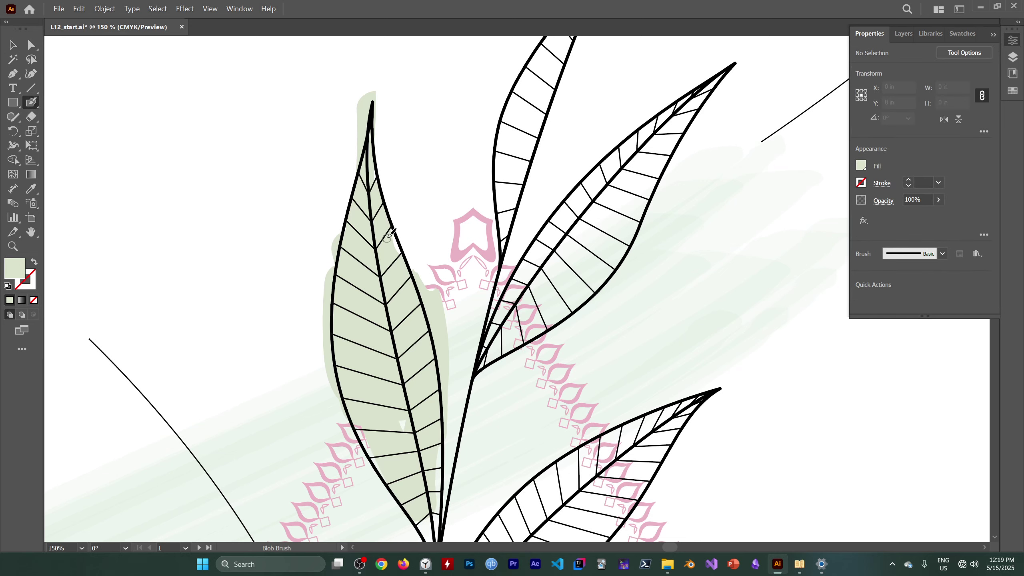
{"action": "left_click_drag", "start_coordinate": [388, 238], "coordinate": [399, 245]}
{"action": "key", "text": "ctrl+z"}
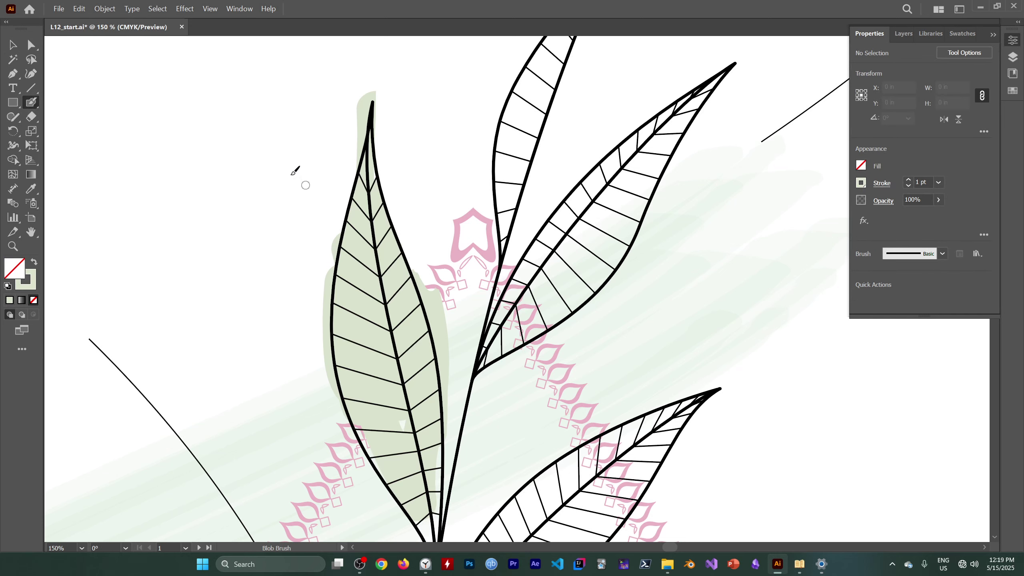
- Select the leftmost leaf's pale green shape and erase the excess beyond the middle of the leaf's right edge
{"action": "left_click", "coordinate": [31, 117]}
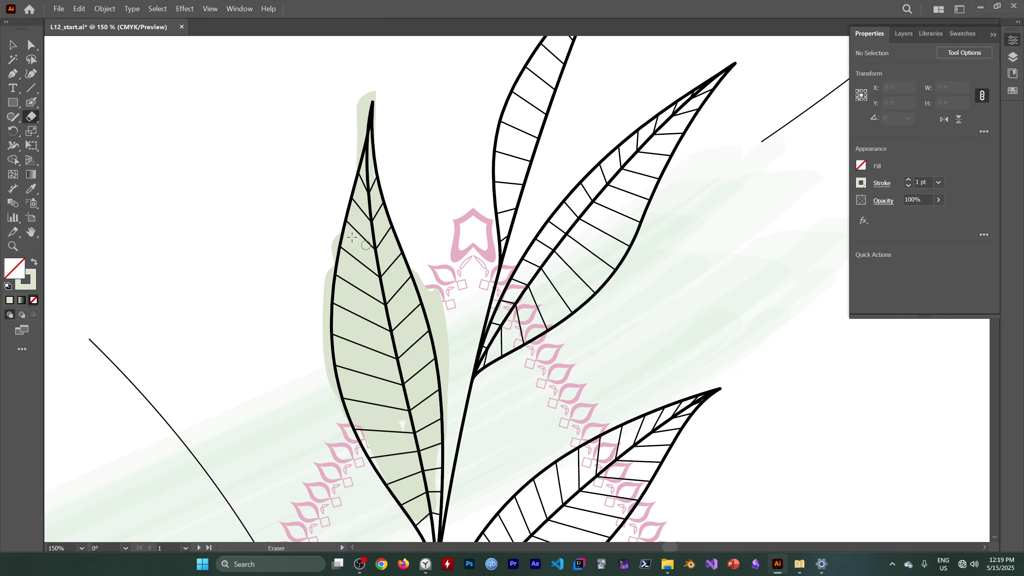
{"action": "left_click", "coordinate": [13, 45]}
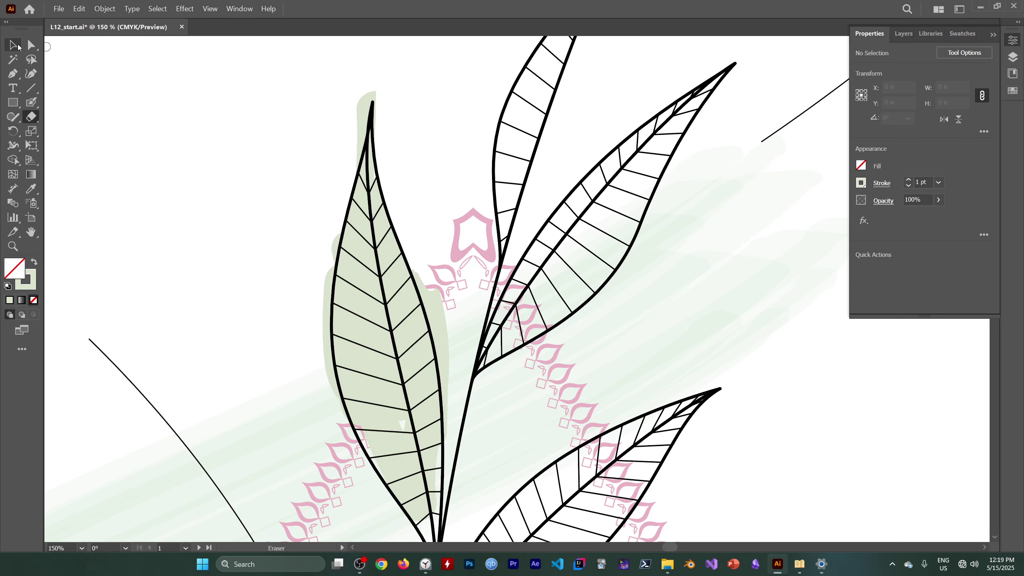
{"action": "left_click", "coordinate": [370, 204]}
{"action": "left_click", "coordinate": [32, 117]}
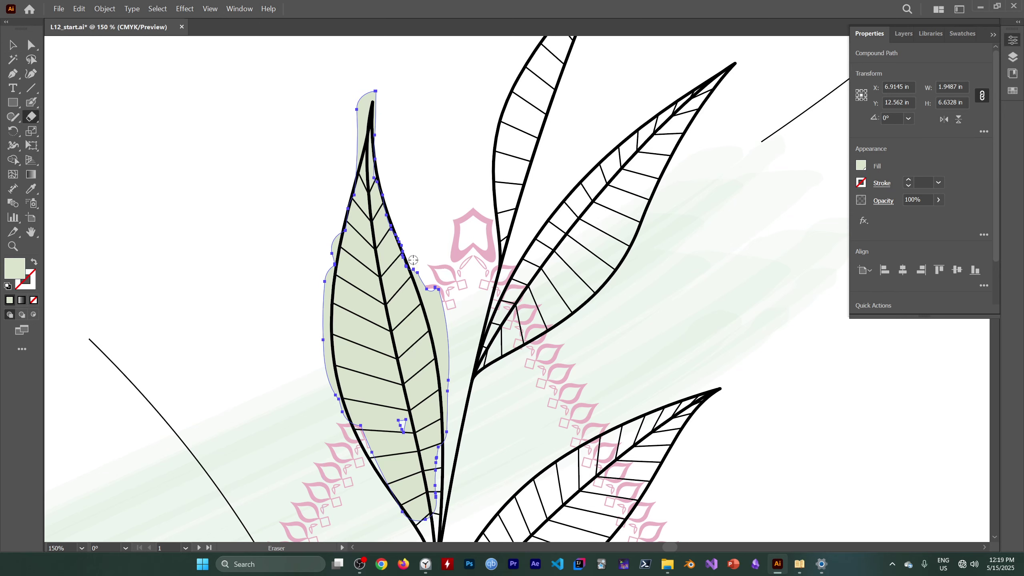
{"action": "mouse_move", "coordinate": [425, 284]}
{"action": "left_mouse_down"}
{"action": "mouse_move", "coordinate": [442, 308]}
{"action": "mouse_move", "coordinate": [443, 289]}
{"action": "mouse_move", "coordinate": [429, 282]}
{"action": "mouse_move", "coordinate": [450, 340]}
{"action": "mouse_move", "coordinate": [424, 277]}
{"action": "mouse_move", "coordinate": [446, 358]}
{"action": "left_mouse_up"}
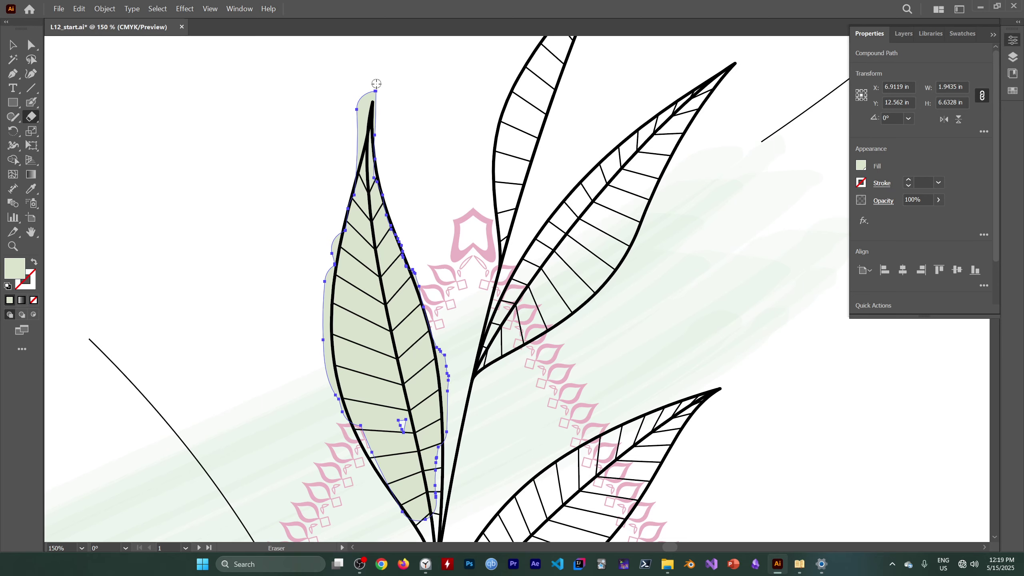
- Erase the pale green excess around the leaf's tip and along its upper left edge
{"action": "scroll", "coordinate": [373, 85], "scroll_direction": "up", "scroll_amount": 4}
{"action": "mouse_move", "coordinate": [367, 86]}
{"action": "left_mouse_down"}
{"action": "mouse_move", "coordinate": [343, 124]}
{"action": "mouse_move", "coordinate": [314, 234]}
{"action": "mouse_move", "coordinate": [323, 200]}
{"action": "mouse_move", "coordinate": [308, 383]}
{"action": "mouse_move", "coordinate": [336, 317]}
{"action": "mouse_move", "coordinate": [349, 139]}
{"action": "mouse_move", "coordinate": [350, 167]}
{"action": "mouse_move", "coordinate": [368, 102]}
{"action": "mouse_move", "coordinate": [385, 132]}
{"action": "mouse_move", "coordinate": [409, 304]}
{"action": "left_mouse_up"}
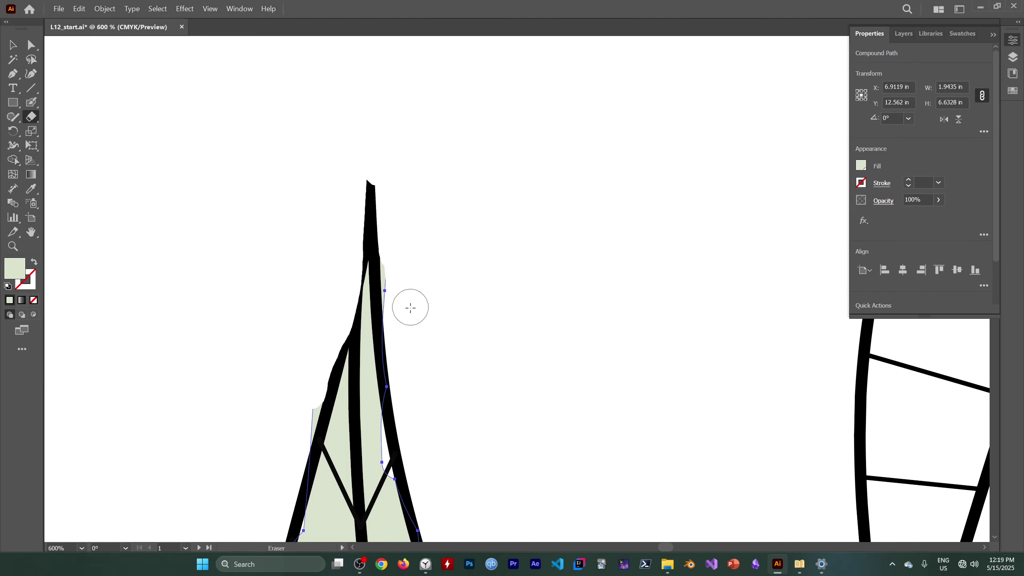
{"action": "scroll", "coordinate": [454, 228], "scroll_direction": "down", "scroll_amount": 1}
{"action": "scroll", "coordinate": [448, 238], "scroll_direction": "down", "scroll_amount": 3}
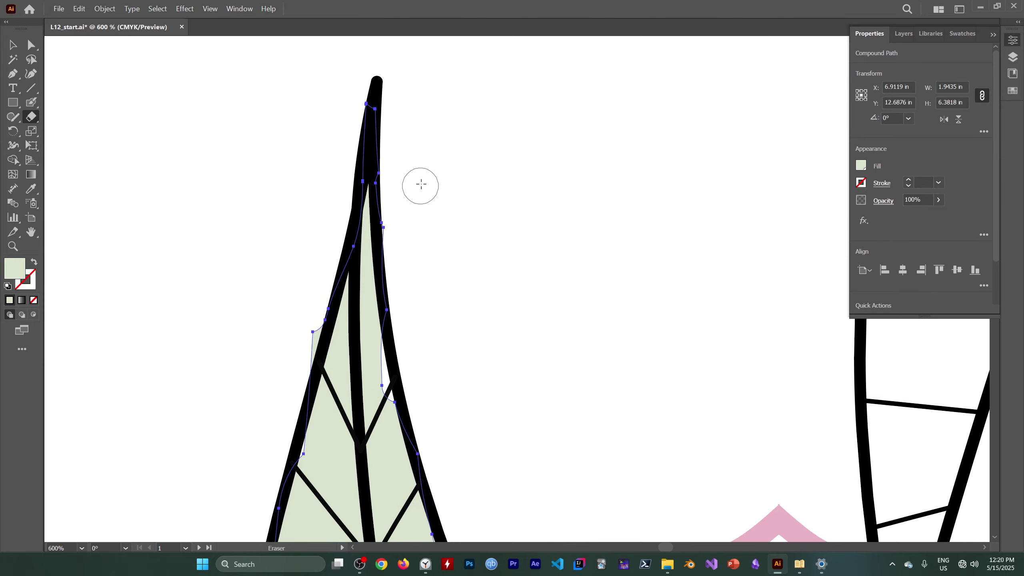
{"action": "scroll", "coordinate": [421, 185], "scroll_direction": "down", "scroll_amount": 8}
{"action": "scroll", "coordinate": [444, 121], "scroll_direction": "down", "scroll_amount": 5}
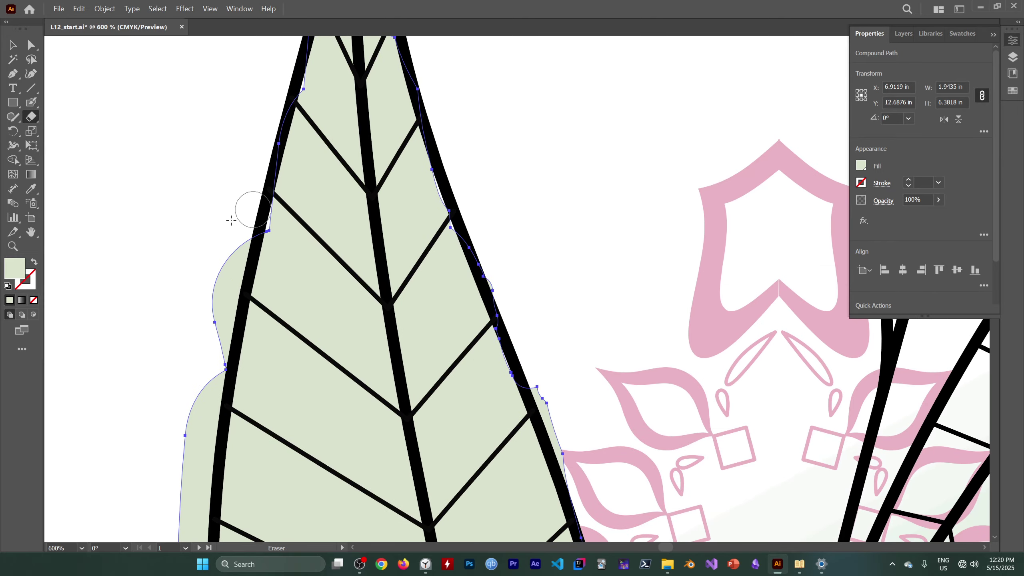
{"action": "left_click_drag", "start_coordinate": [249, 211], "coordinate": [206, 401]}
{"action": "scroll", "coordinate": [217, 313], "scroll_direction": "down", "scroll_amount": 3}
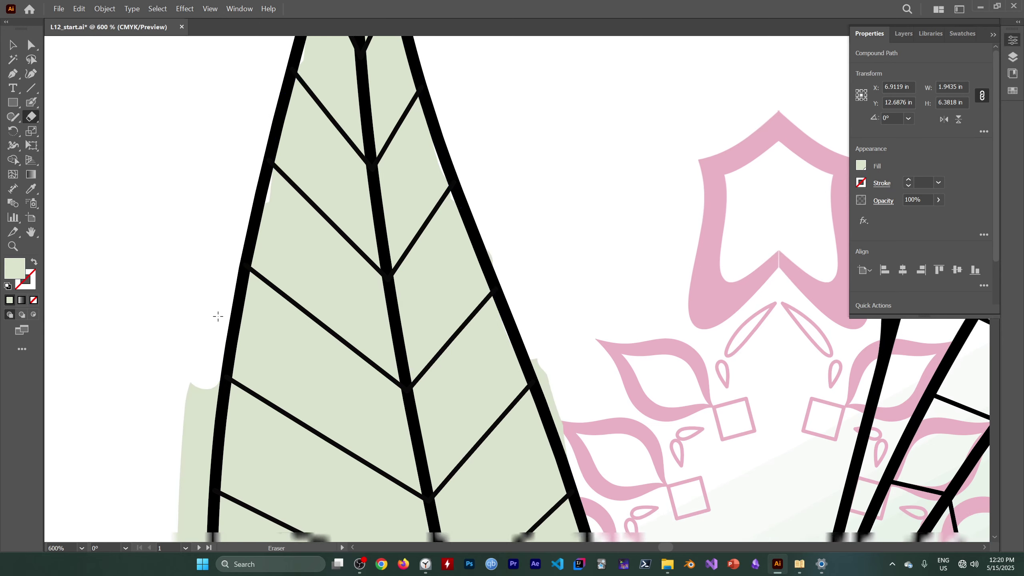
- Erase the remaining pale green excess along the leaf's left side and beyond its lower right edge
{"action": "scroll", "coordinate": [224, 153], "scroll_direction": "down", "scroll_amount": 2}
{"action": "scroll", "coordinate": [227, 154], "scroll_direction": "down", "scroll_amount": 1}
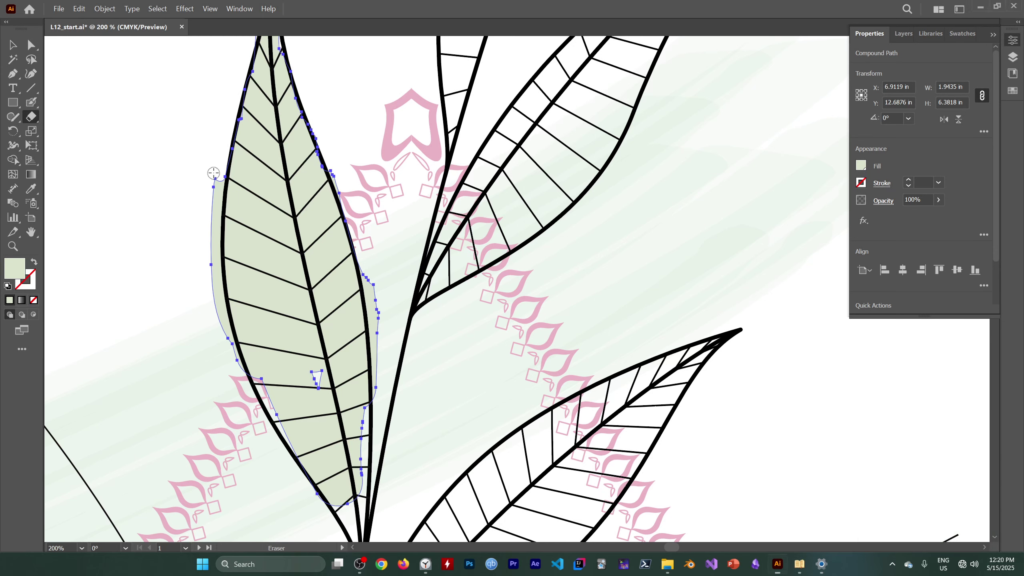
{"action": "left_click_drag", "start_coordinate": [212, 173], "coordinate": [215, 204]}
{"action": "mouse_move", "coordinate": [218, 166]}
{"action": "left_mouse_down"}
{"action": "mouse_move", "coordinate": [215, 280]}
{"action": "mouse_move", "coordinate": [240, 378]}
{"action": "mouse_move", "coordinate": [212, 304]}
{"action": "left_mouse_up"}
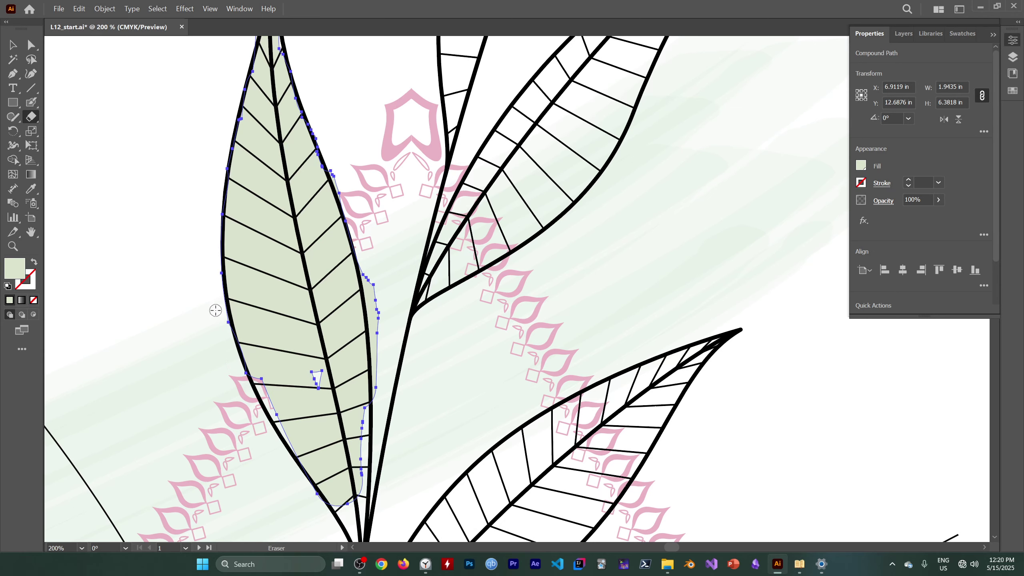
{"action": "scroll", "coordinate": [212, 304], "scroll_direction": "down", "scroll_amount": 3}
{"action": "mouse_move", "coordinate": [377, 349]}
{"action": "left_mouse_down"}
{"action": "mouse_move", "coordinate": [364, 199]}
{"action": "mouse_move", "coordinate": [382, 379]}
{"action": "left_mouse_up"}
{"action": "scroll", "coordinate": [382, 379], "scroll_direction": "down", "scroll_amount": 3}
- Fill the uncoloured gaps at the leaf's lower edges, base and midrib with pale green using the Blob Brush
{"action": "key", "text": "shift+b"}
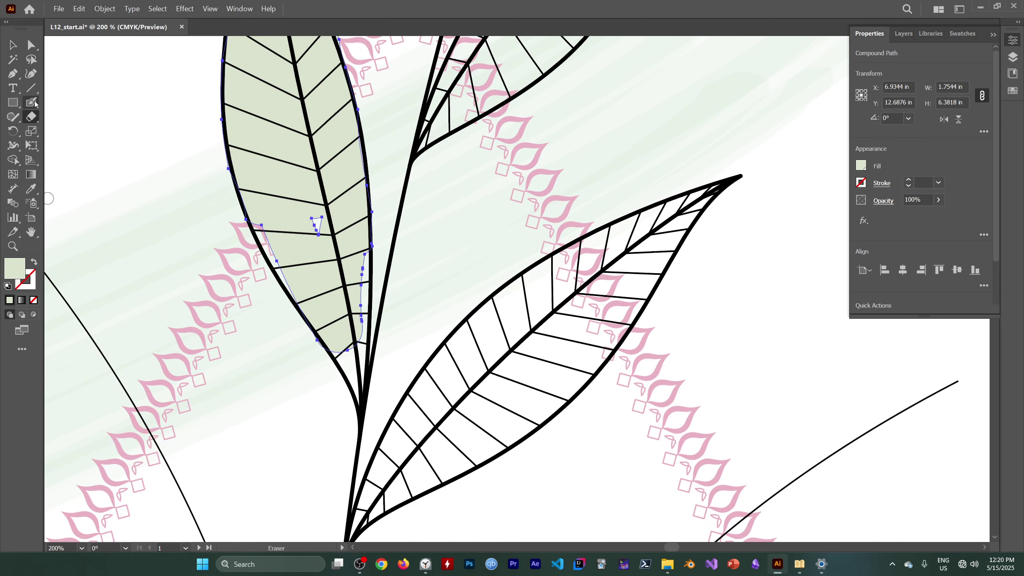
{"action": "mouse_move", "coordinate": [259, 222]}
{"action": "left_mouse_down"}
{"action": "mouse_move", "coordinate": [273, 244]}
{"action": "mouse_move", "coordinate": [252, 207]}
{"action": "mouse_move", "coordinate": [282, 266]}
{"action": "left_mouse_up"}
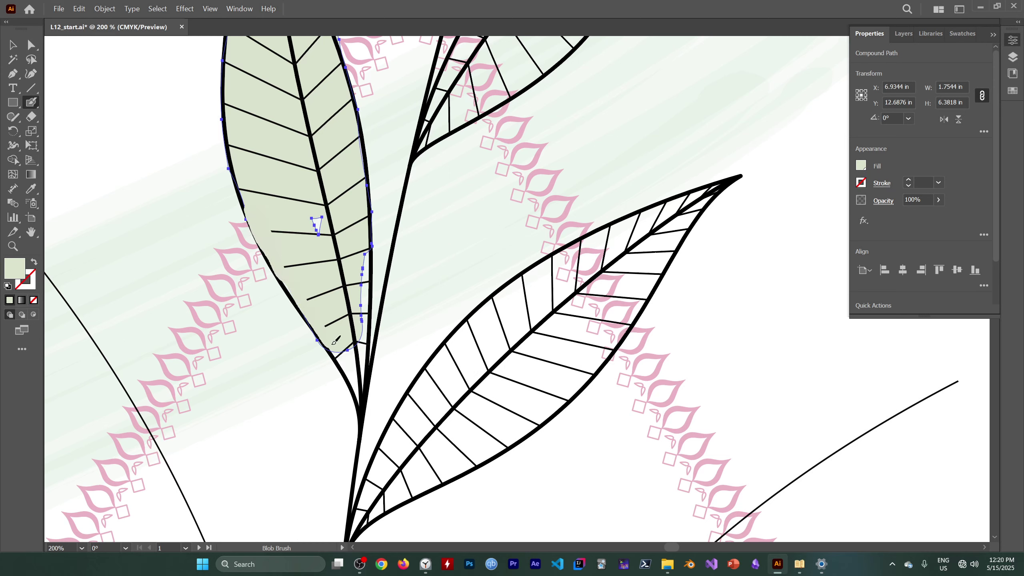
{"action": "mouse_move", "coordinate": [335, 341]}
{"action": "left_mouse_down"}
{"action": "mouse_move", "coordinate": [362, 395]}
{"action": "mouse_move", "coordinate": [353, 343]}
{"action": "mouse_move", "coordinate": [363, 251]}
{"action": "mouse_move", "coordinate": [363, 375]}
{"action": "left_mouse_up"}
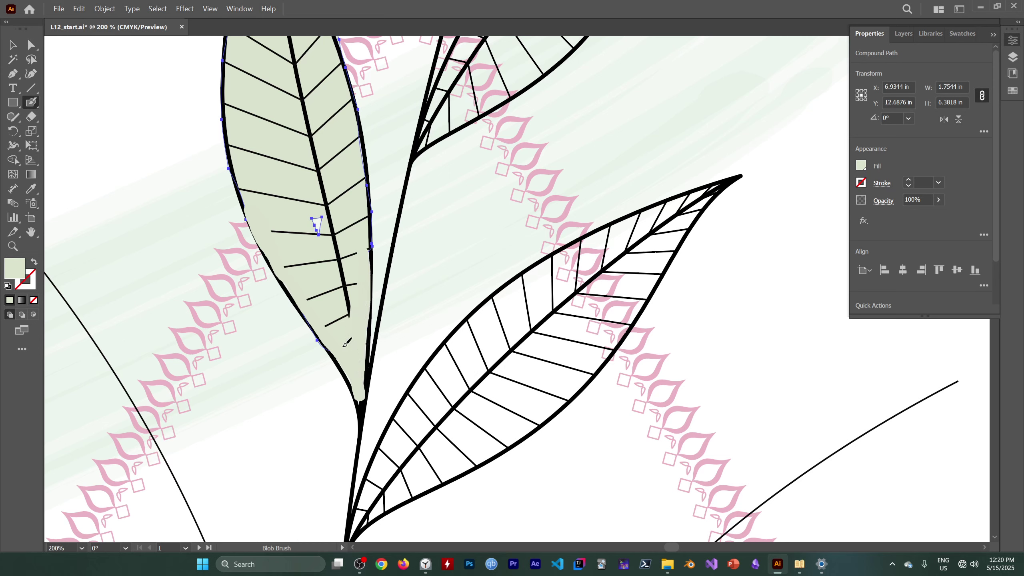
{"action": "key", "text": "ctrl+z"}
{"action": "left_click_drag", "start_coordinate": [331, 236], "coordinate": [321, 201]}
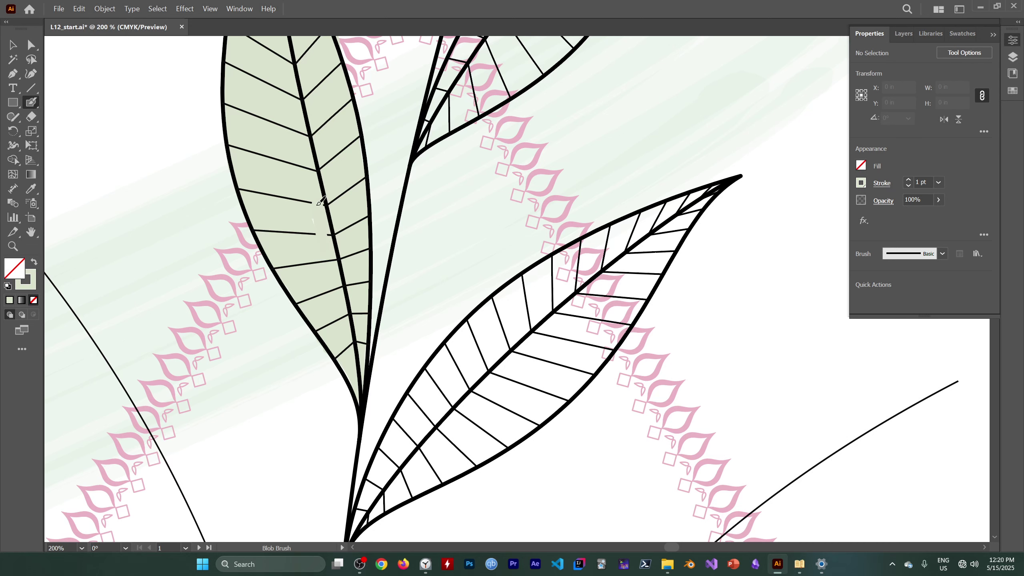
{"action": "key", "text": "ctrl+z"}
{"action": "scroll", "coordinate": [311, 171], "scroll_direction": "up", "scroll_amount": 6}
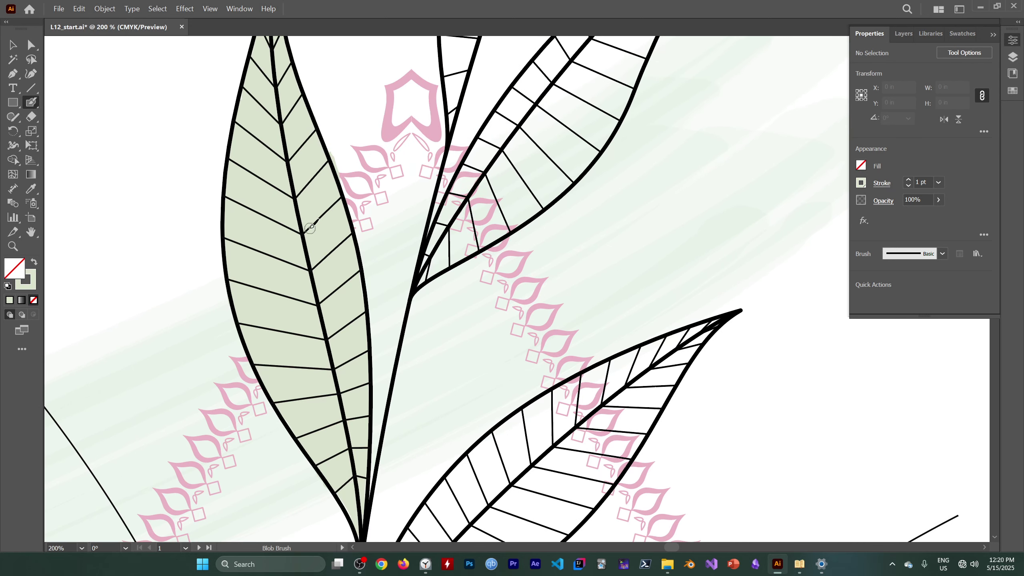
{"action": "scroll", "coordinate": [313, 225], "scroll_direction": "down", "scroll_amount": 5}
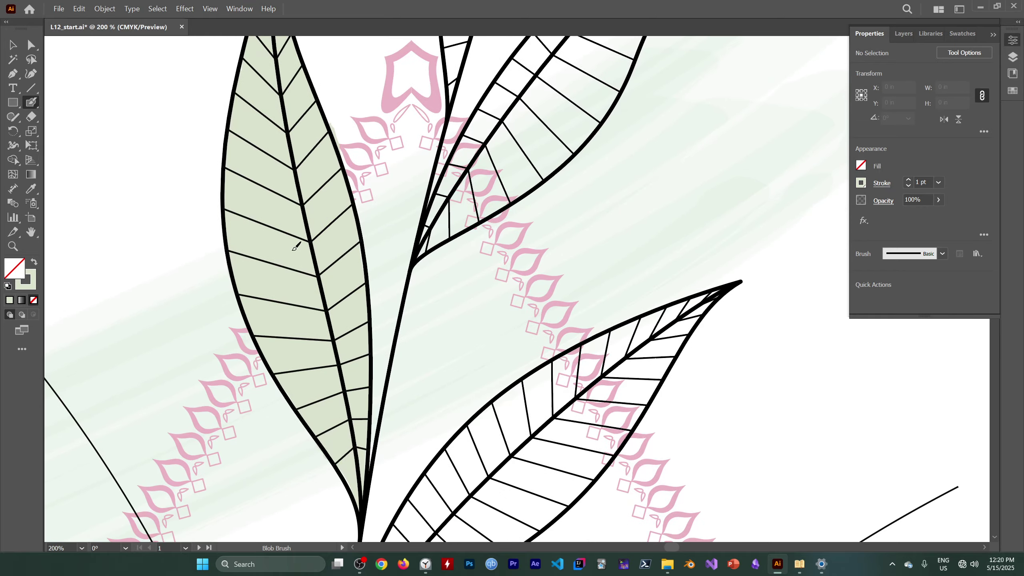
{"action": "left_click", "coordinate": [359, 563]}
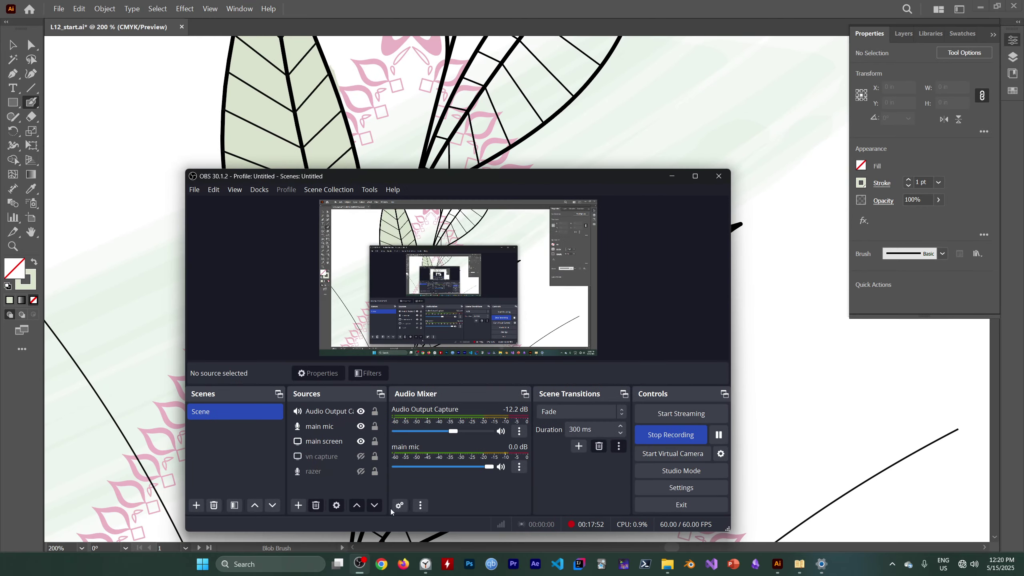
{"action": "left_click", "coordinate": [671, 176]}
{"action": "scroll", "coordinate": [421, 290], "scroll_direction": "down", "scroll_amount": 1}
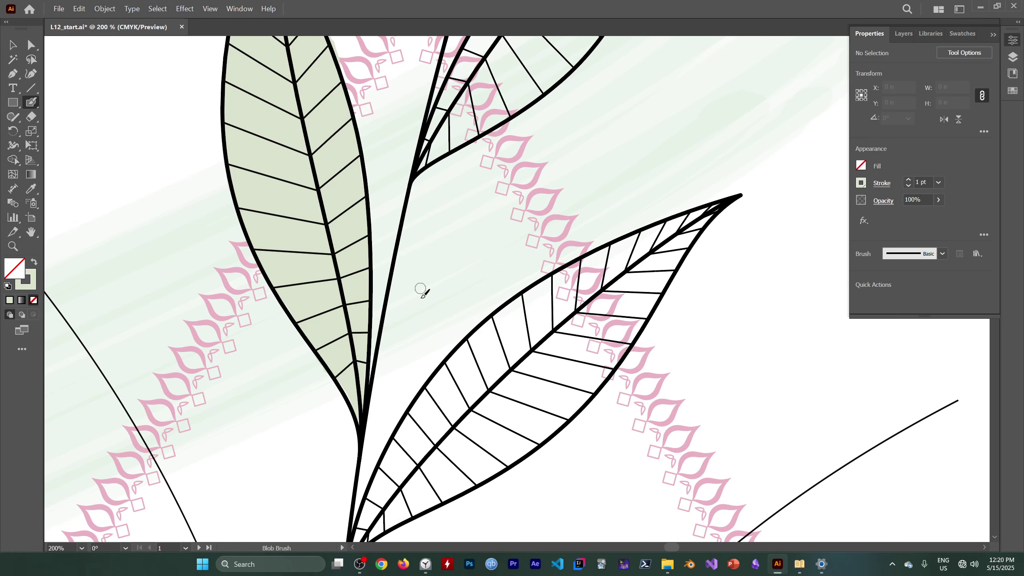
{"action": "scroll", "coordinate": [426, 309], "scroll_direction": "down", "scroll_amount": 3}
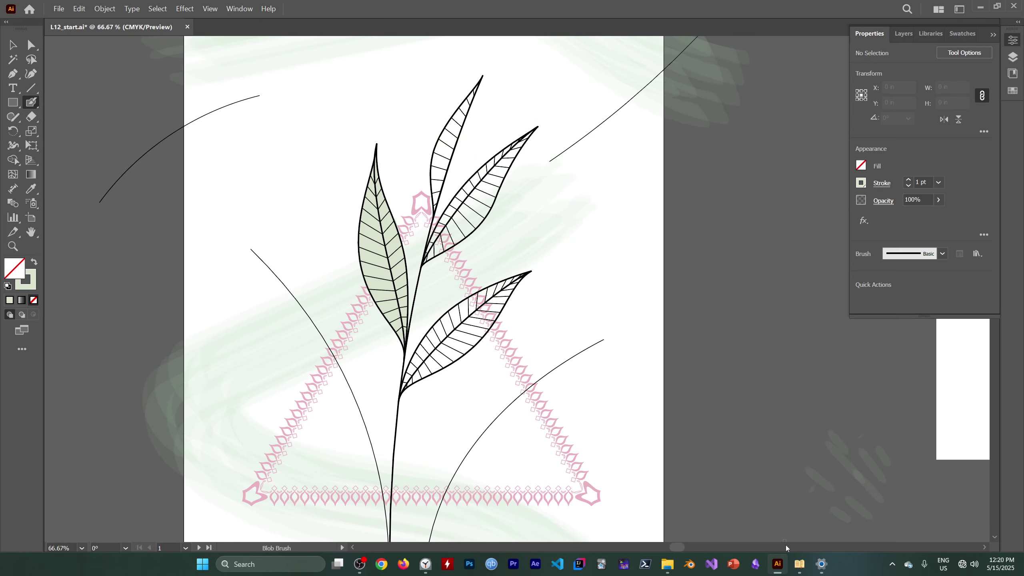
- Switch to the Adobe Illustrator Classroom in a Book e-book, view the lesson 12 review pages, and return to that lesson's opening page
{"action": "left_click", "coordinate": [799, 563]}
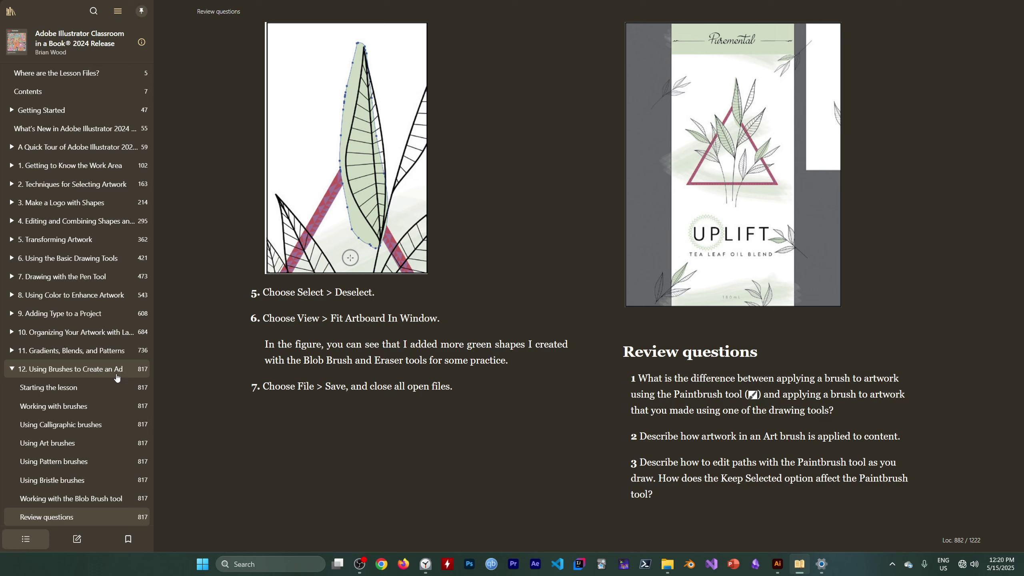
{"action": "key", "text": "Right"}
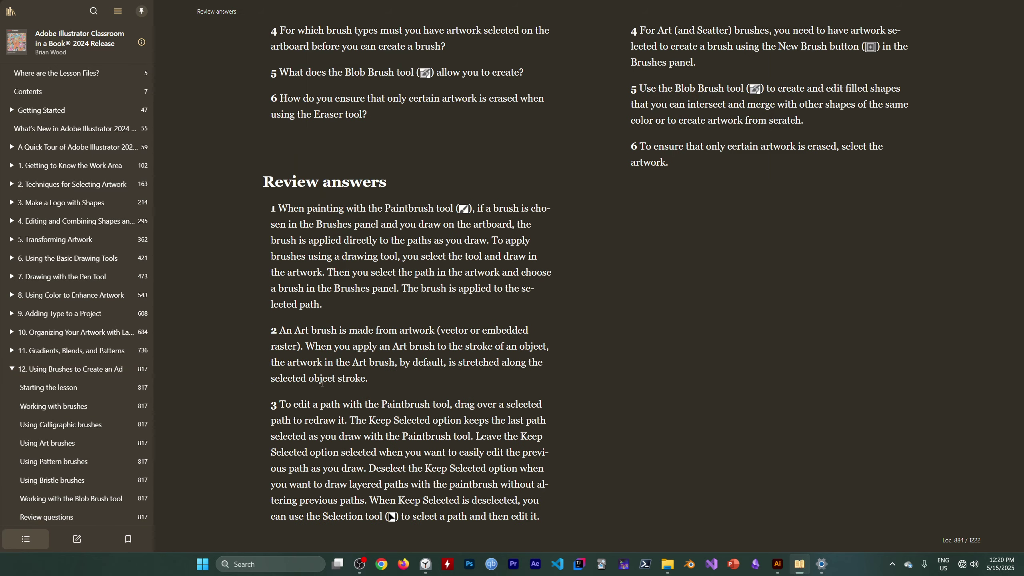
{"action": "left_click", "coordinate": [60, 369]}
{"action": "left_click", "coordinate": [7, 370]}
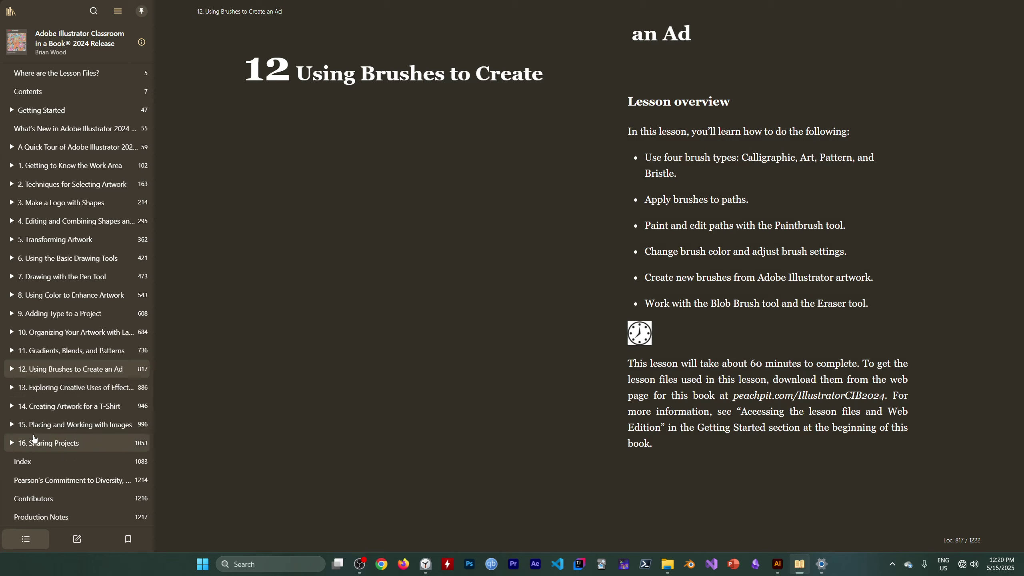
{"action": "left_click", "coordinate": [6, 445]}
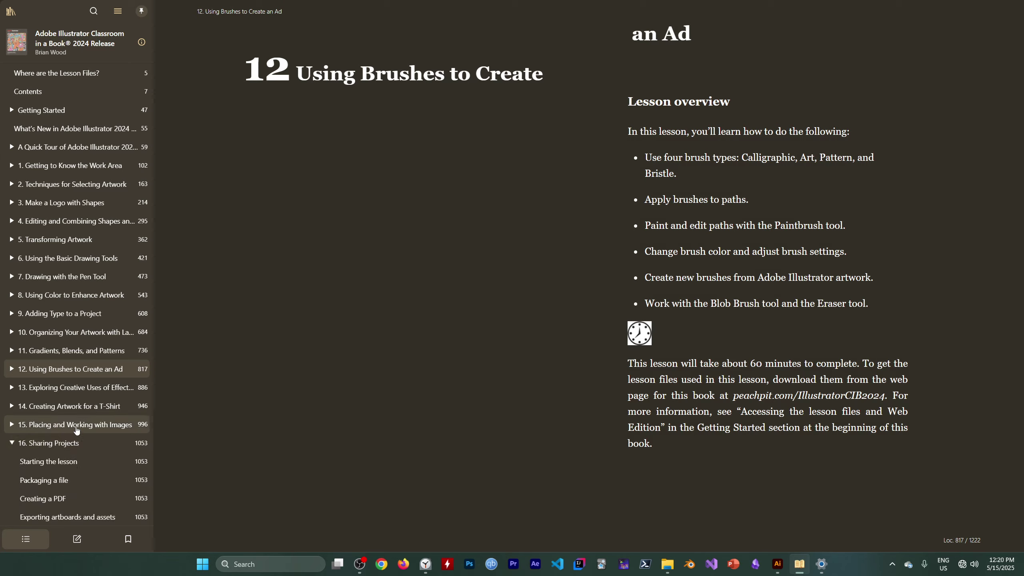
{"action": "left_click", "coordinate": [7, 445]}
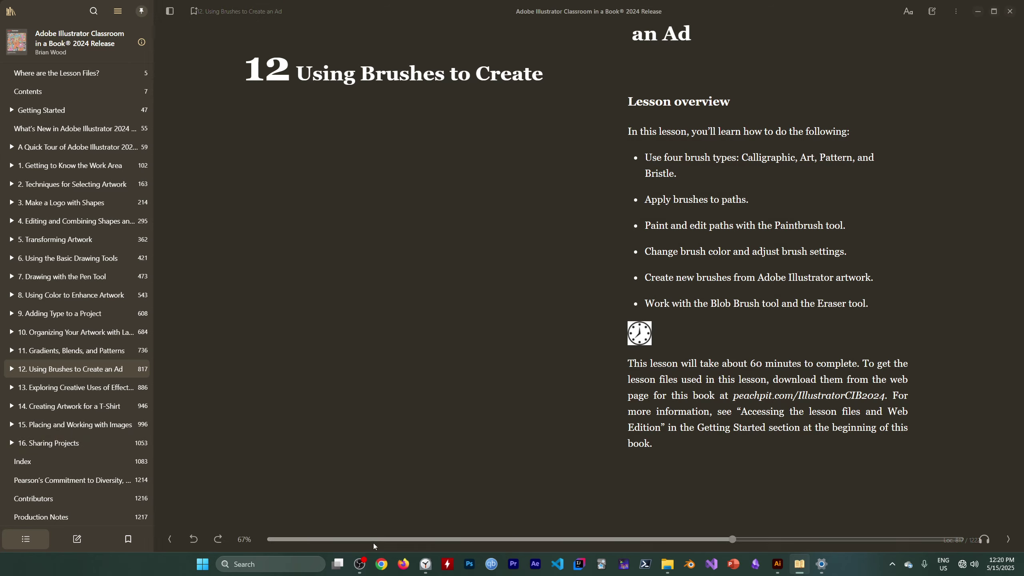
{"action": "left_click", "coordinate": [360, 563]}
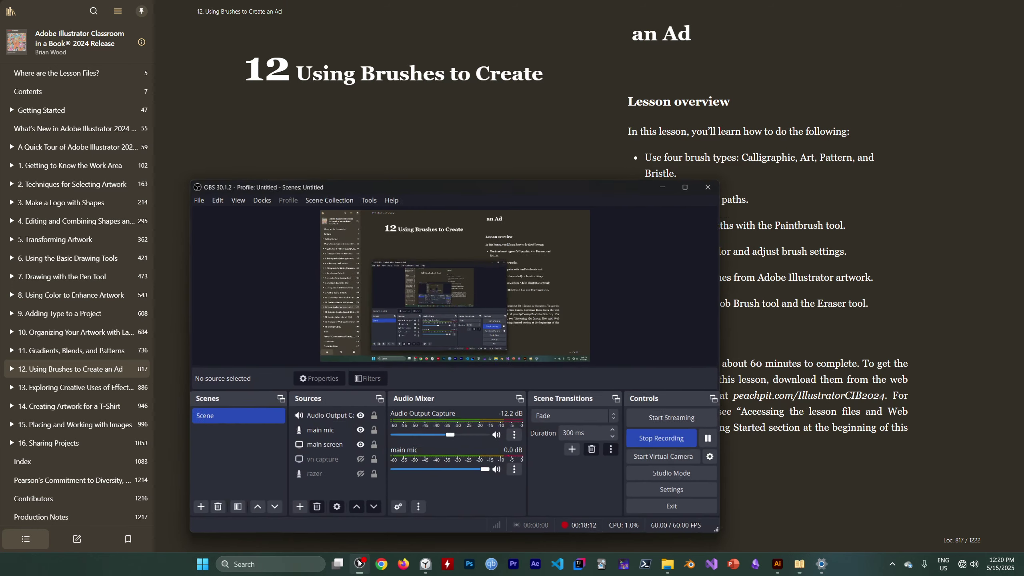